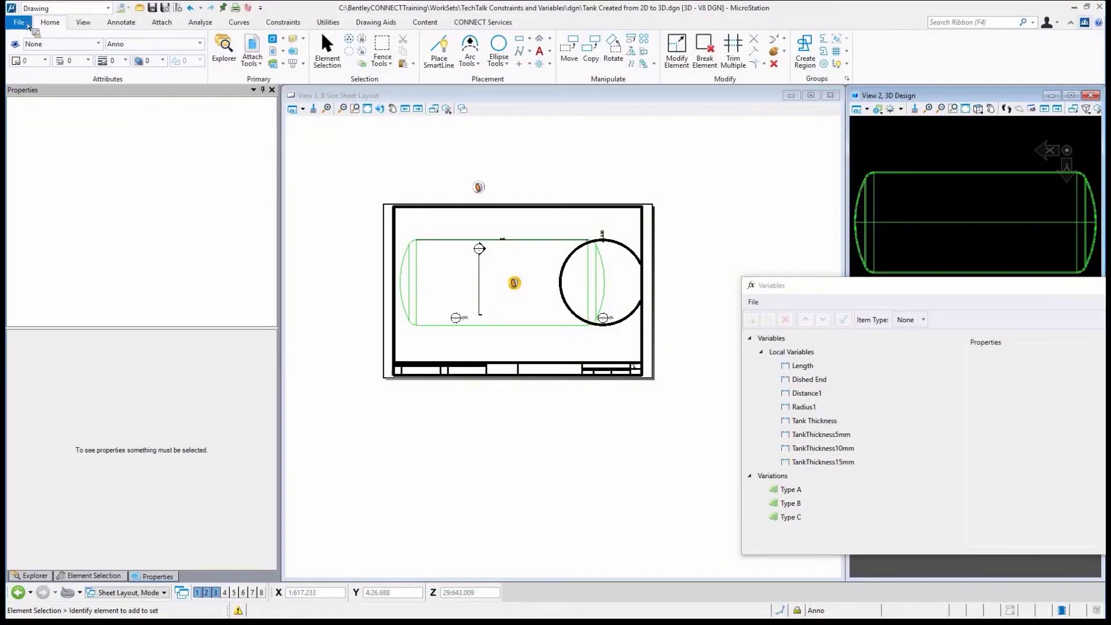
- Open SteelBeams.dgn and switch to the I Beam Wide Flange view group
{"action": "left_click", "coordinate": [27, 26]}
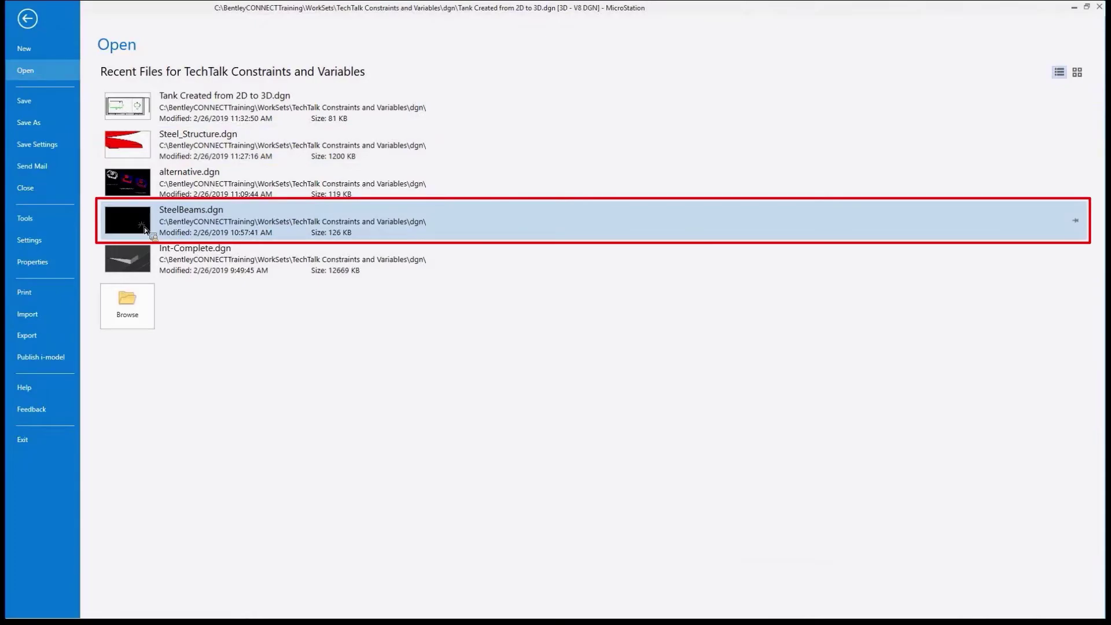
{"action": "left_click", "coordinate": [145, 229]}
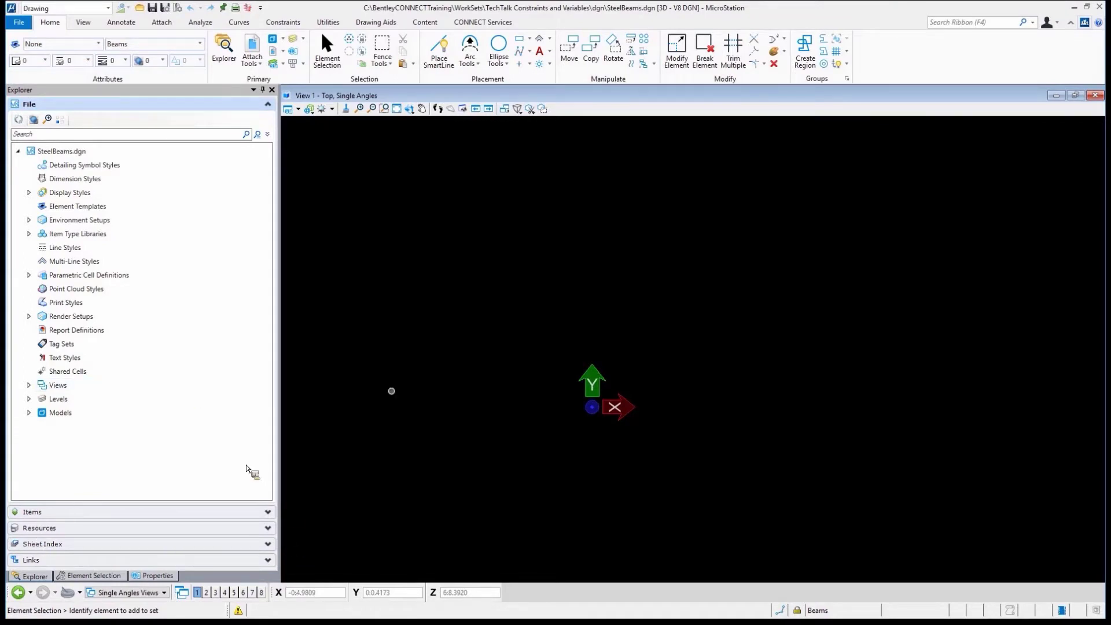
{"action": "left_click", "coordinate": [153, 593]}
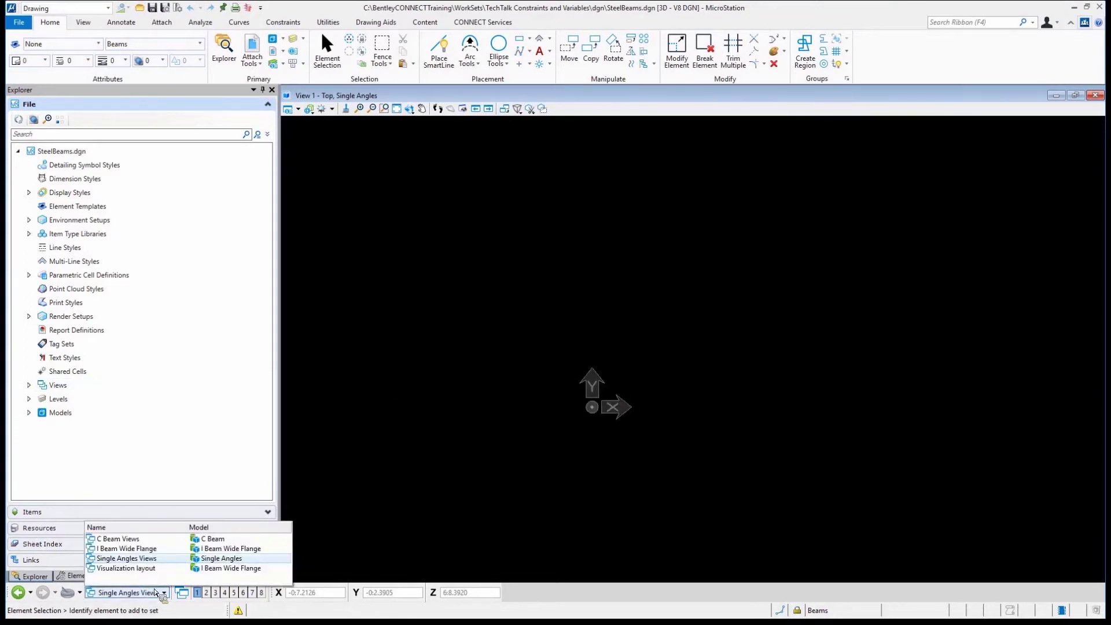
{"action": "left_click", "coordinate": [116, 550]}
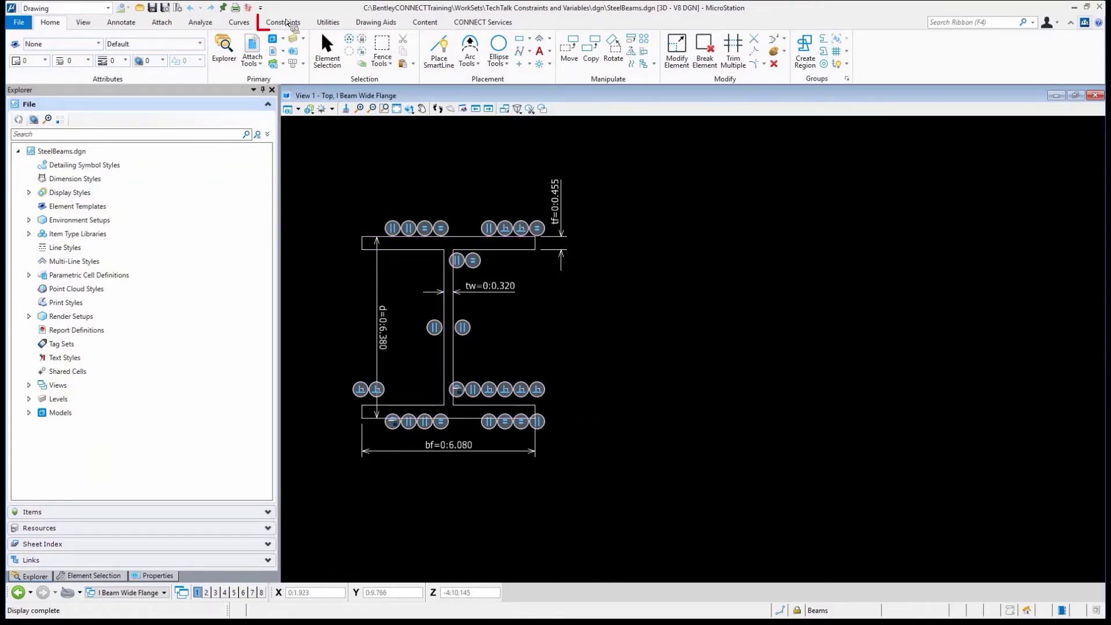
- Open the Variables dialog, place it beside the I-beam profile and enlarge it to list all variations
{"action": "left_click", "coordinate": [283, 22]}
{"action": "left_click", "coordinate": [286, 38]}
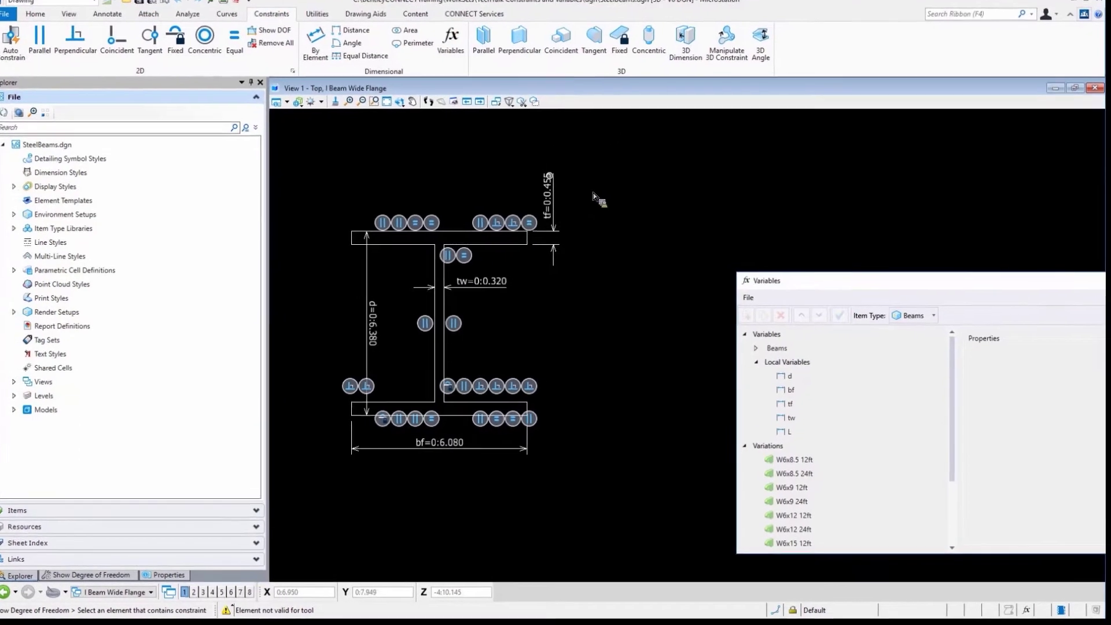
{"action": "left_click_drag", "start_coordinate": [775, 280], "coordinate": [632, 154]}
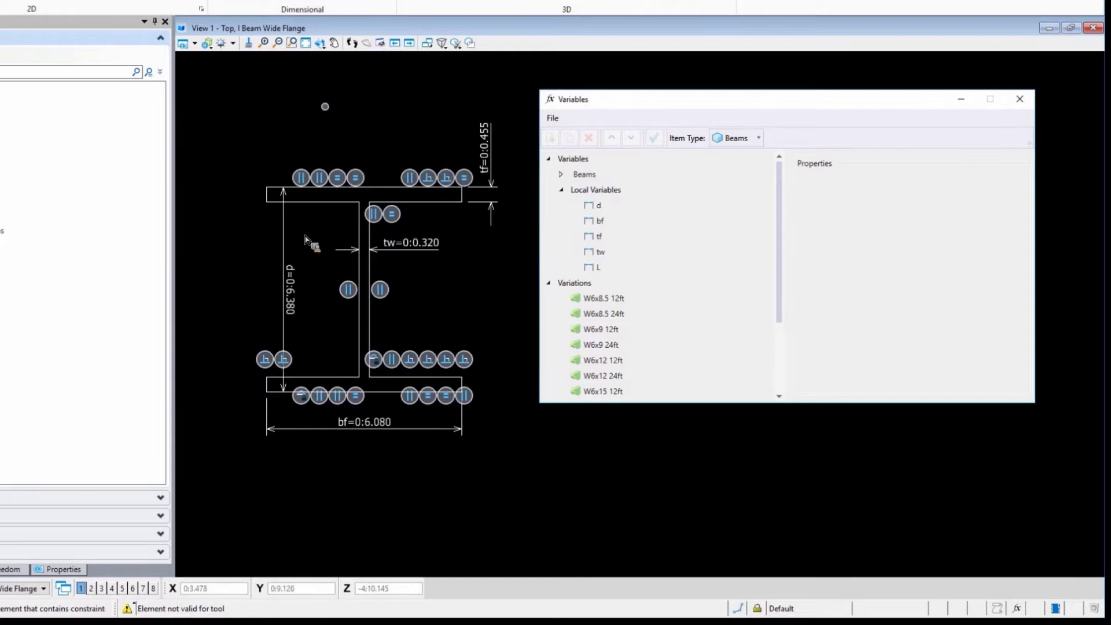
{"action": "left_click", "coordinate": [707, 298]}
{"action": "left_click_drag", "start_coordinate": [720, 405], "coordinate": [725, 575]}
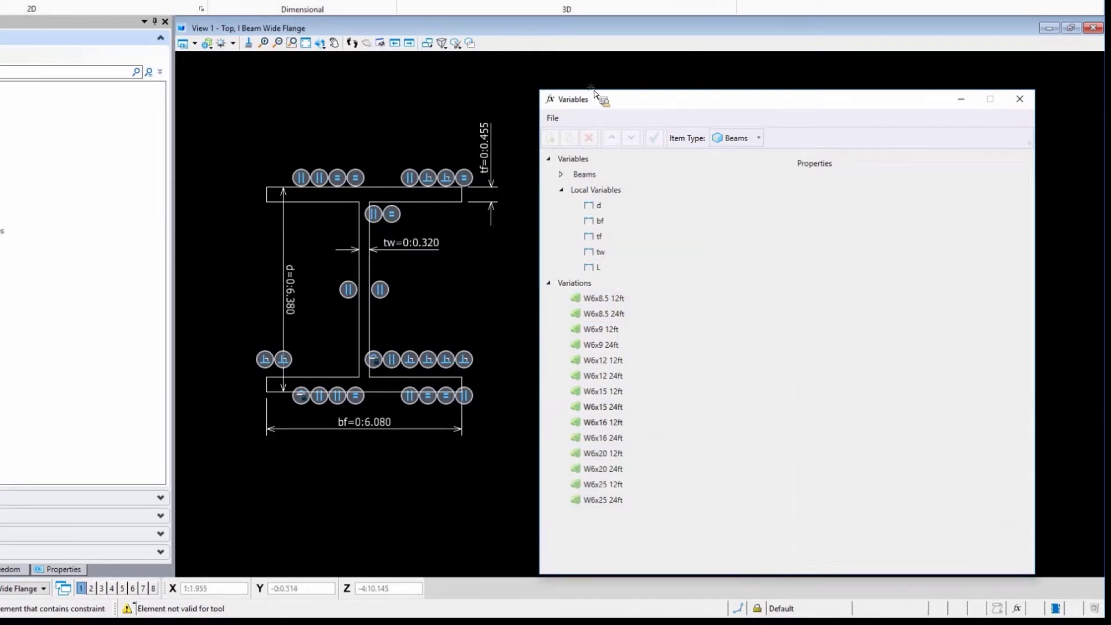
{"action": "left_click_drag", "start_coordinate": [597, 98], "coordinate": [592, 38]}
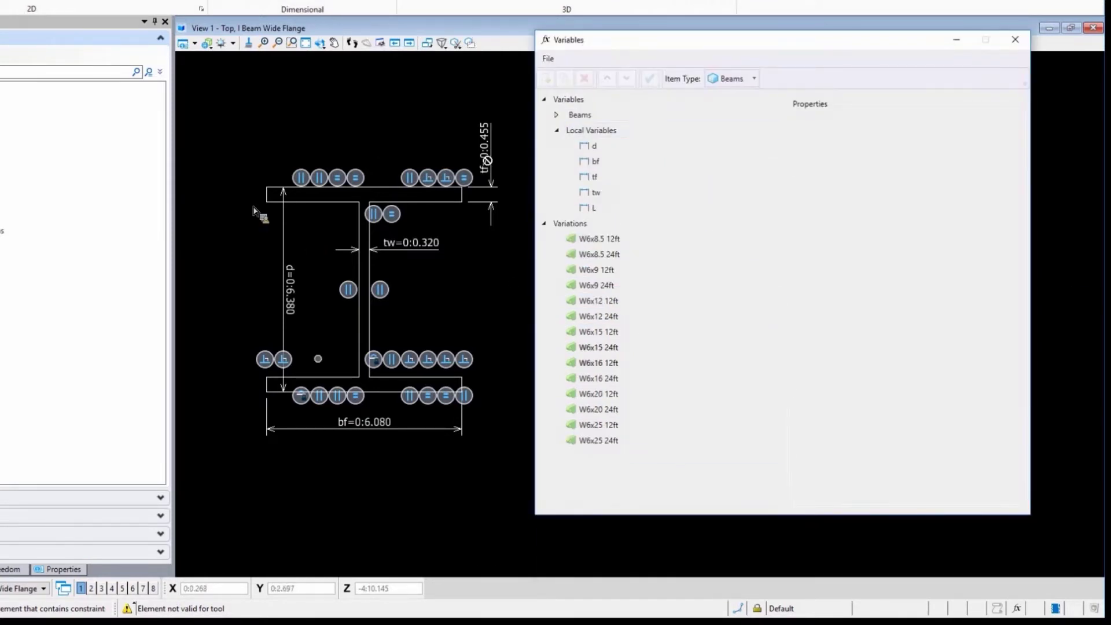
- Try out the I-beam variations by applying W6x20 12ft, W6x25 12ft and W6x8.5 12ft to the model in turn
{"action": "left_click", "coordinate": [603, 245]}
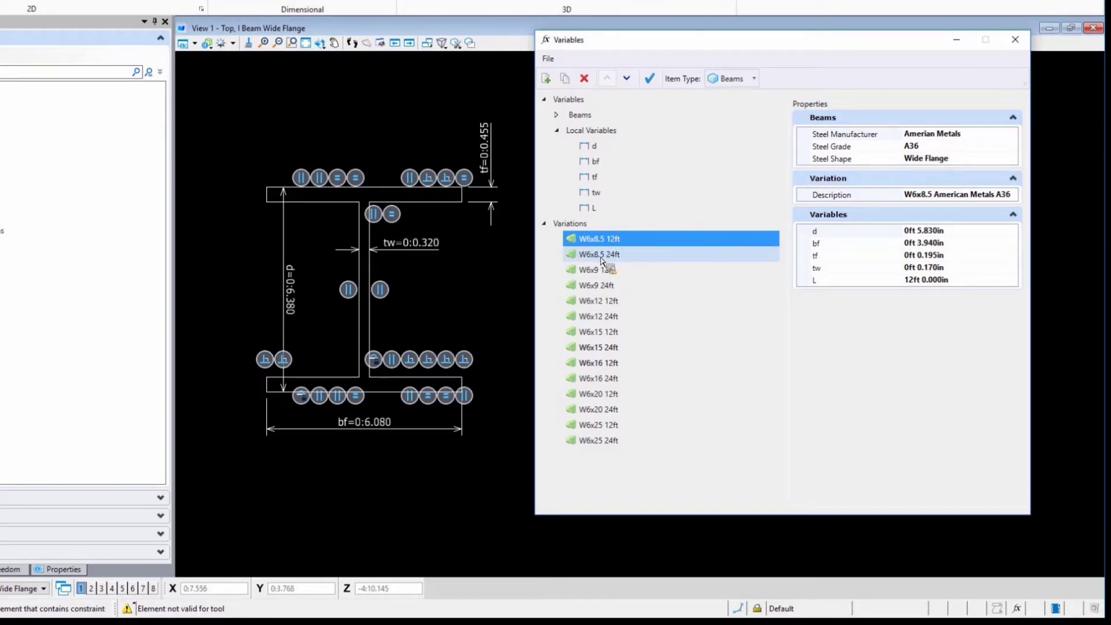
{"action": "left_click", "coordinate": [618, 396]}
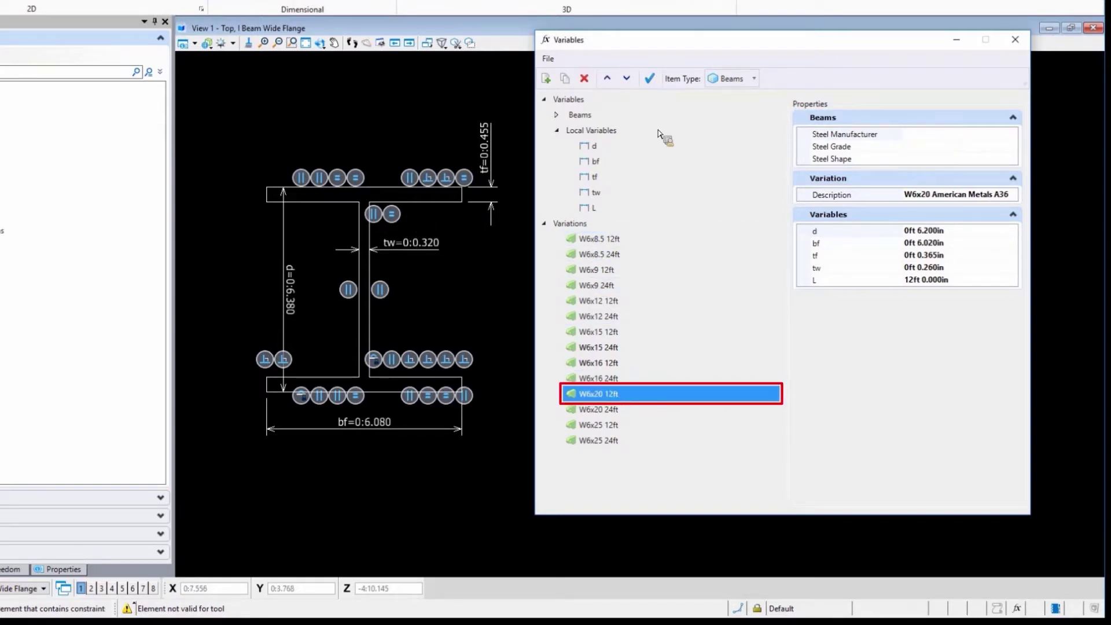
{"action": "left_click", "coordinate": [650, 80]}
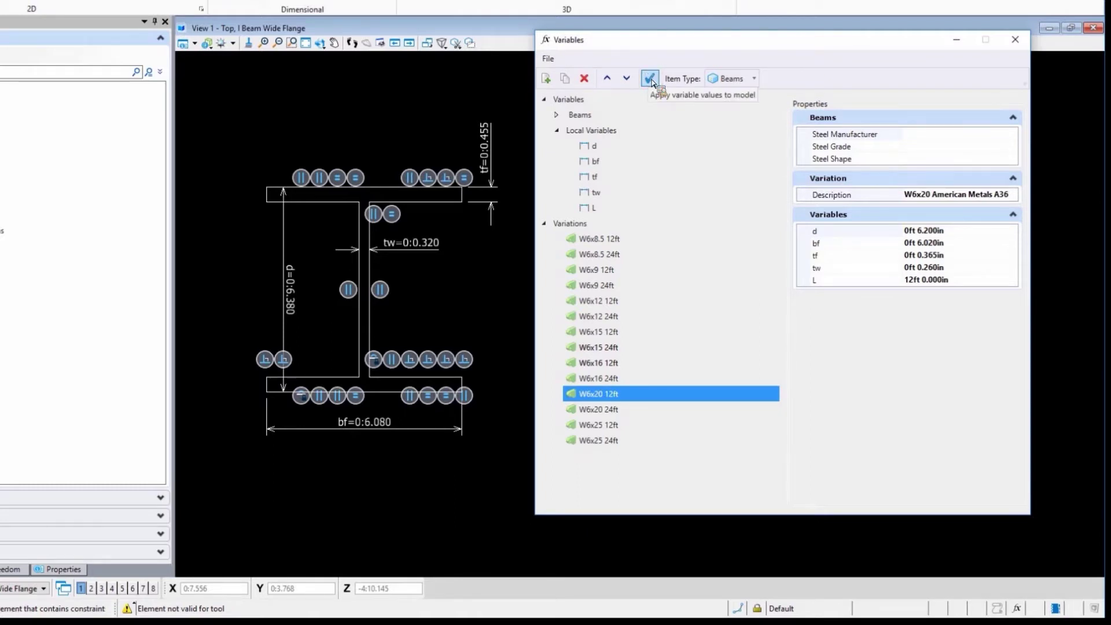
{"action": "left_click", "coordinate": [653, 425]}
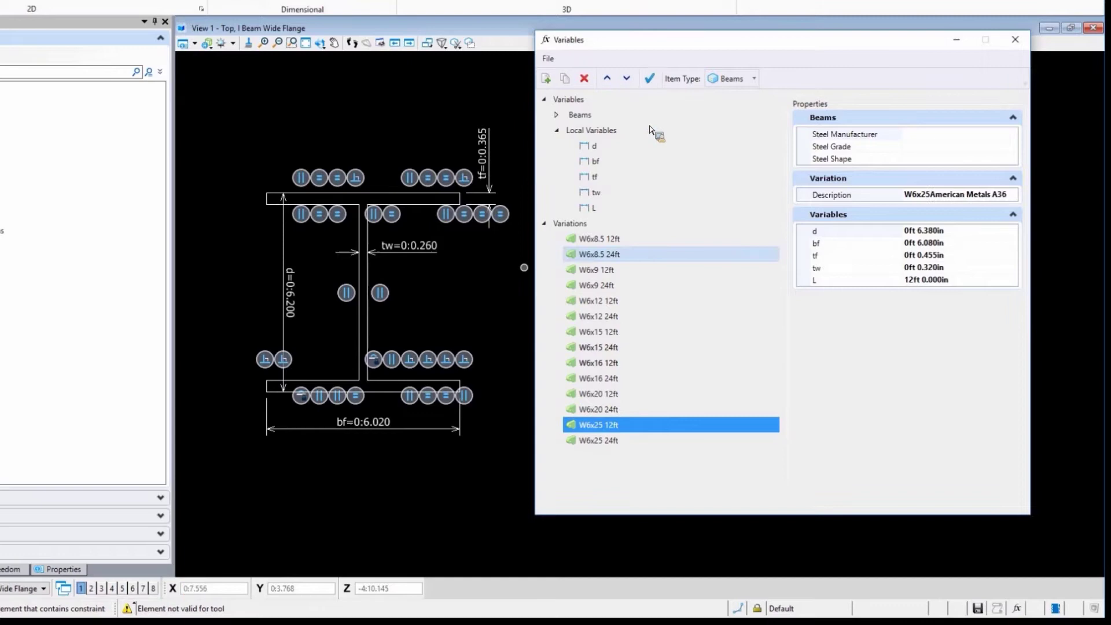
{"action": "left_click", "coordinate": [650, 79]}
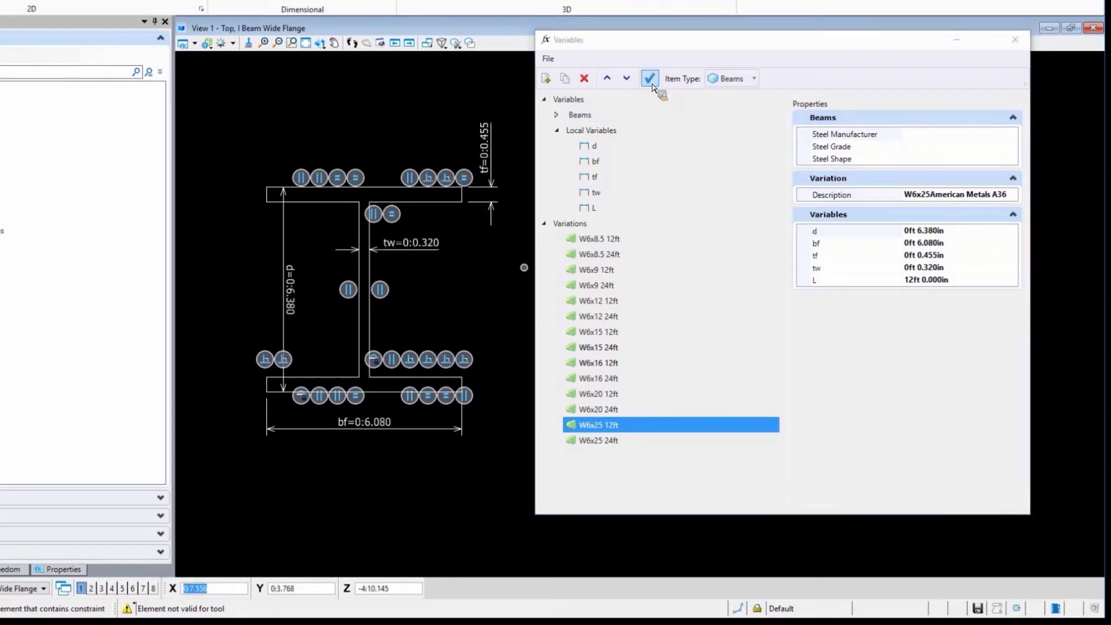
{"action": "left_click", "coordinate": [618, 241]}
{"action": "left_click", "coordinate": [650, 78]}
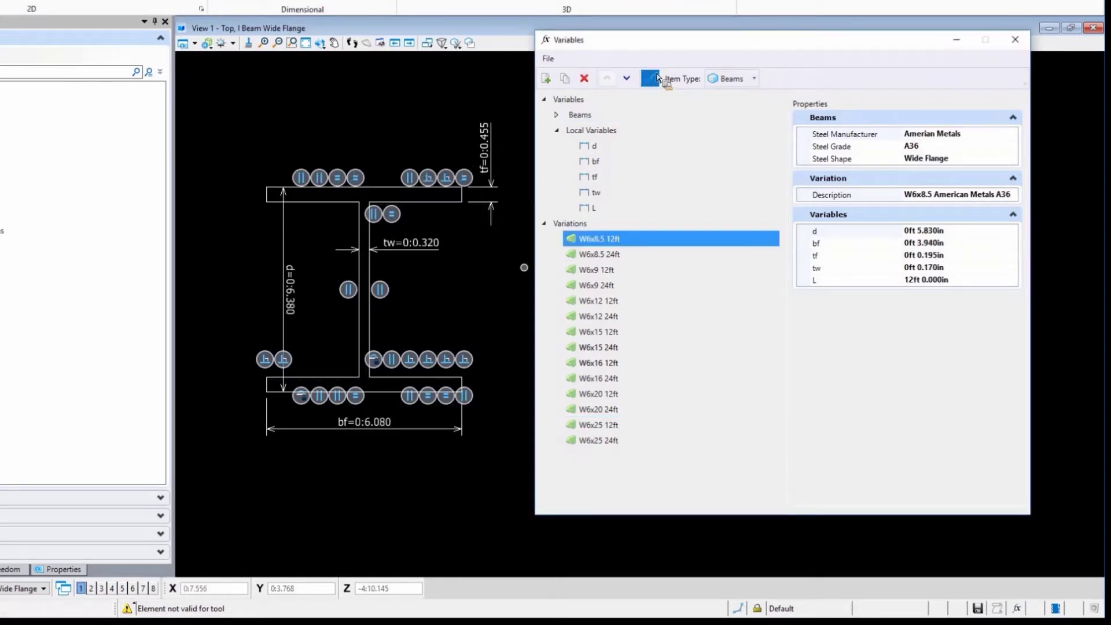
- Apply the W6x15 12ft variation to the I-beam, then show the values of the W6x25 12ft variation
{"action": "left_click", "coordinate": [633, 334]}
{"action": "left_click", "coordinate": [650, 79]}
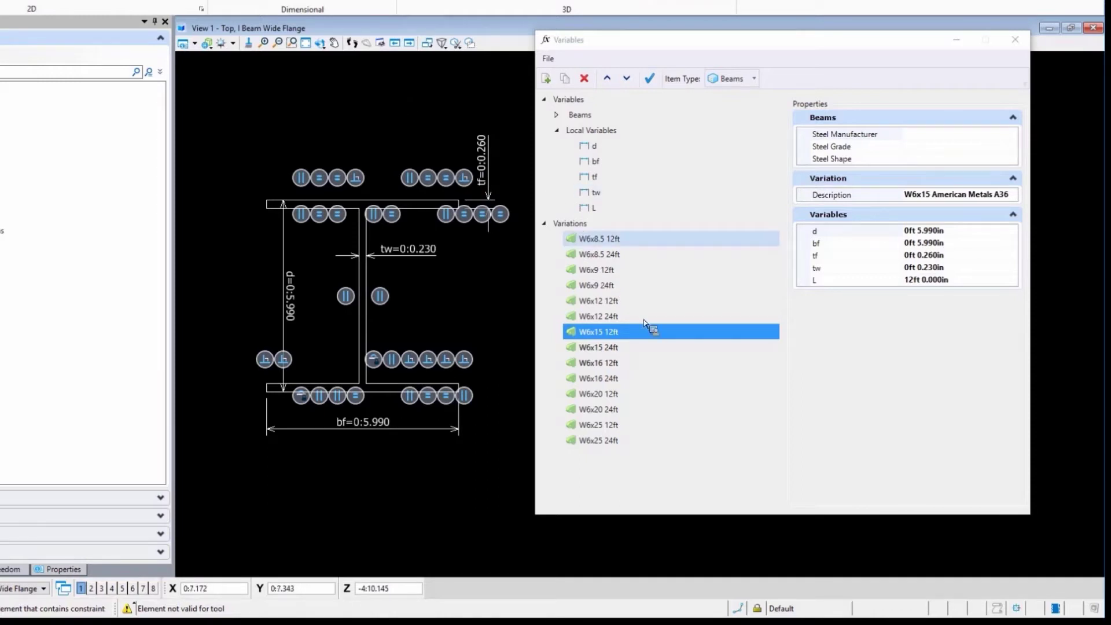
{"action": "left_click", "coordinate": [662, 426]}
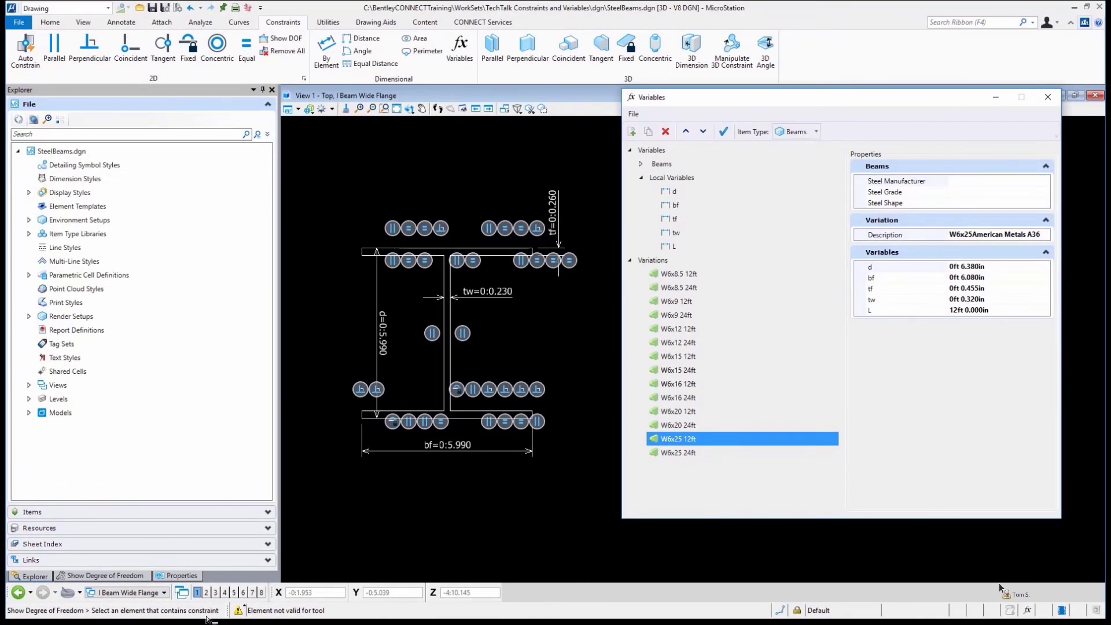
- Switch to the Single Angles Views group and check the definitions of its local variables bf, tf and L
{"action": "left_click", "coordinate": [166, 592]}
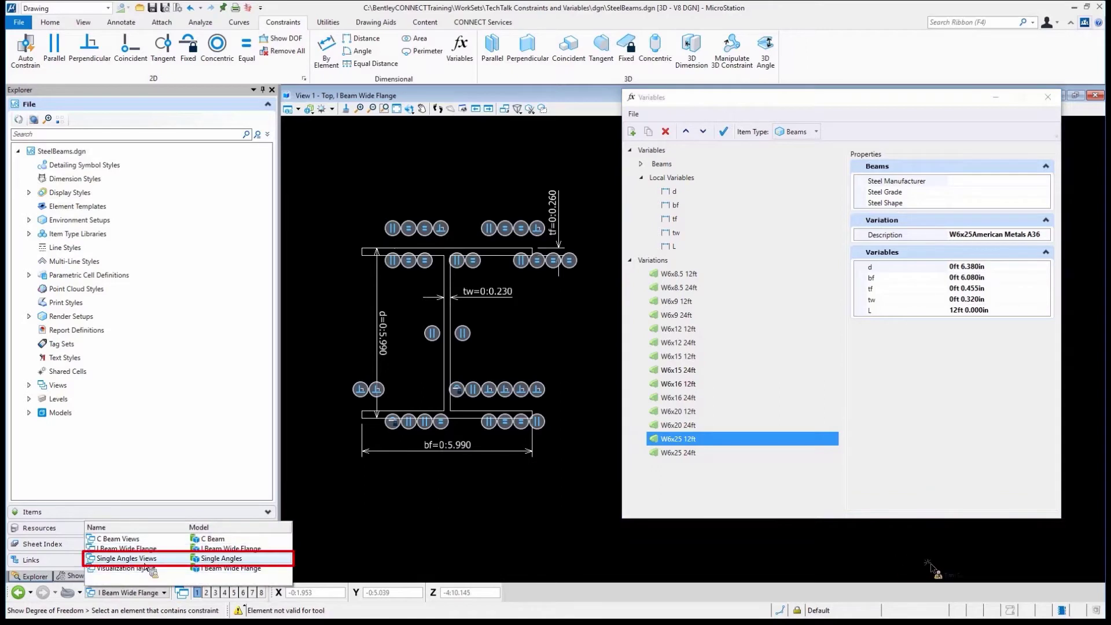
{"action": "left_click", "coordinate": [144, 558]}
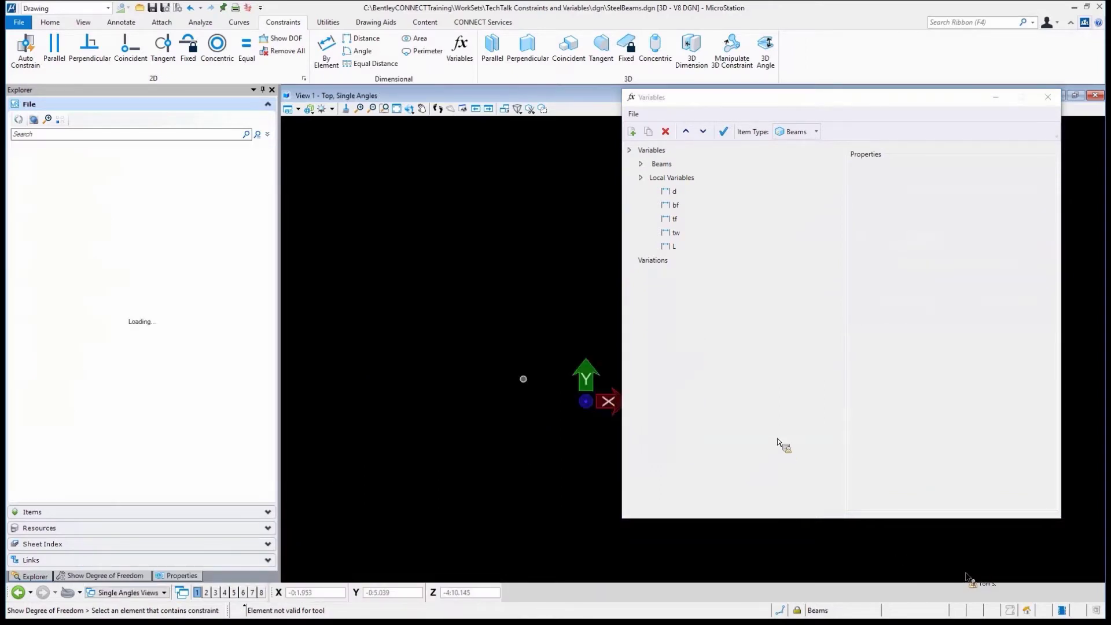
{"action": "left_click", "coordinate": [679, 204]}
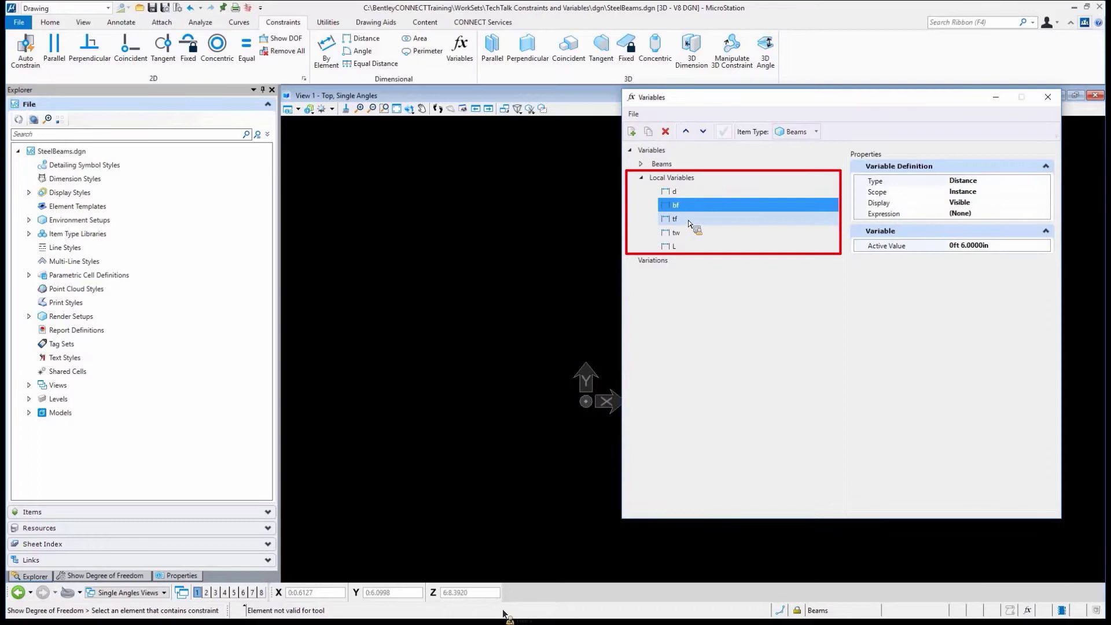
{"action": "left_click", "coordinate": [687, 220]}
{"action": "left_click", "coordinate": [690, 245]}
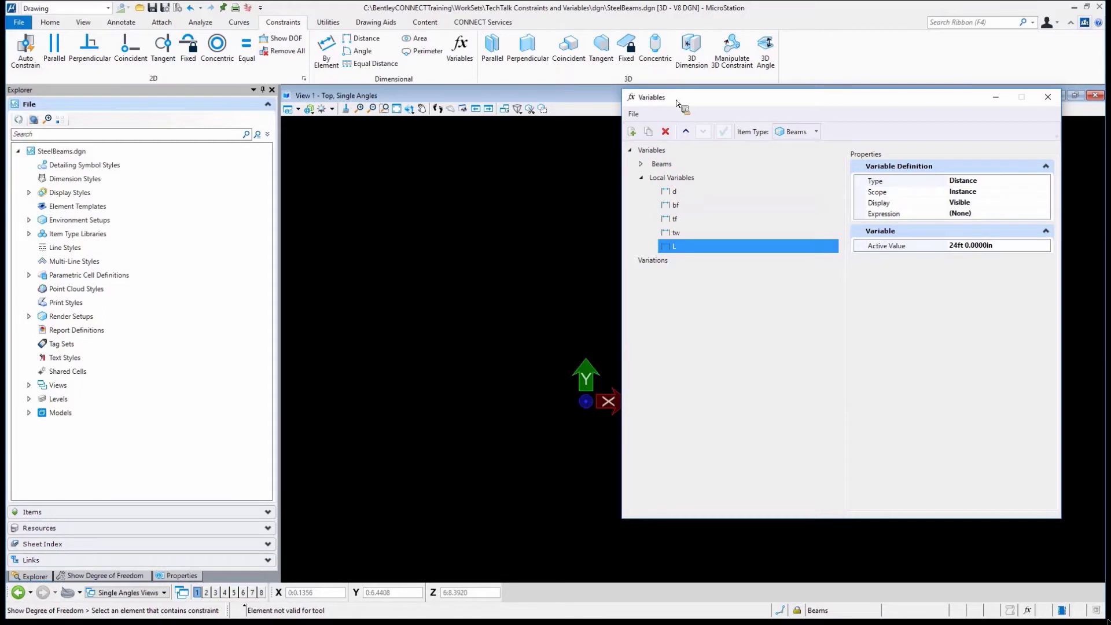
- Draw a closed, rough L-shaped angle profile from the origin with SmartLine, about 4.6 in wide and 8.8 in high, with a sloping inner edge
{"action": "left_click_drag", "start_coordinate": [651, 103], "coordinate": [800, 165]}
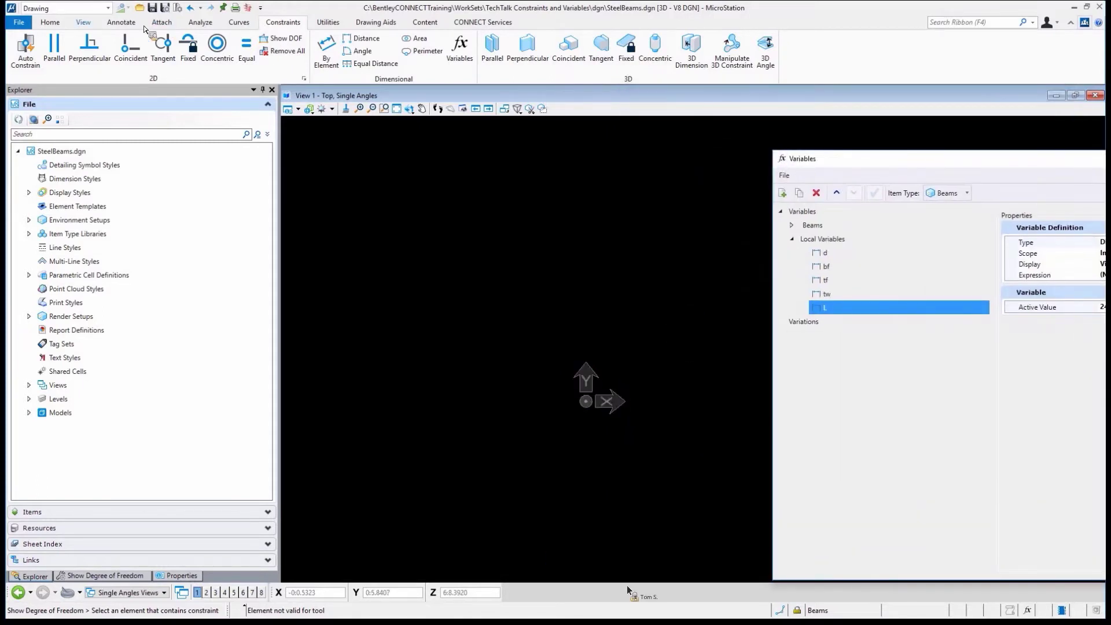
{"action": "left_click", "coordinate": [65, 27]}
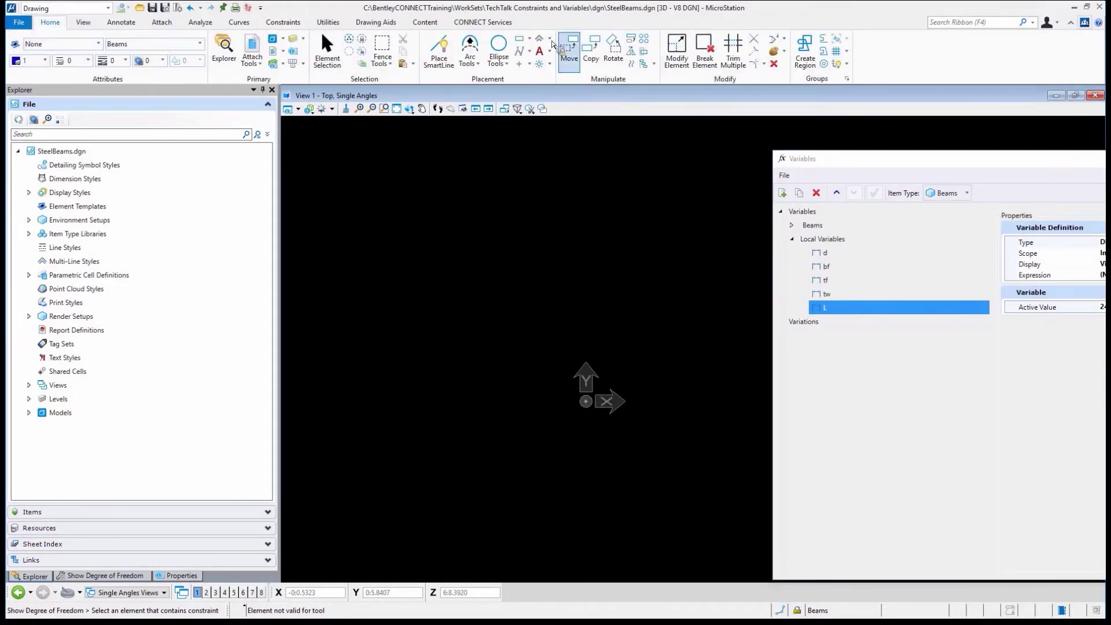
{"action": "left_click", "coordinate": [441, 49]}
{"action": "scroll", "coordinate": [610, 379], "scroll_direction": "up", "scroll_amount": 5}
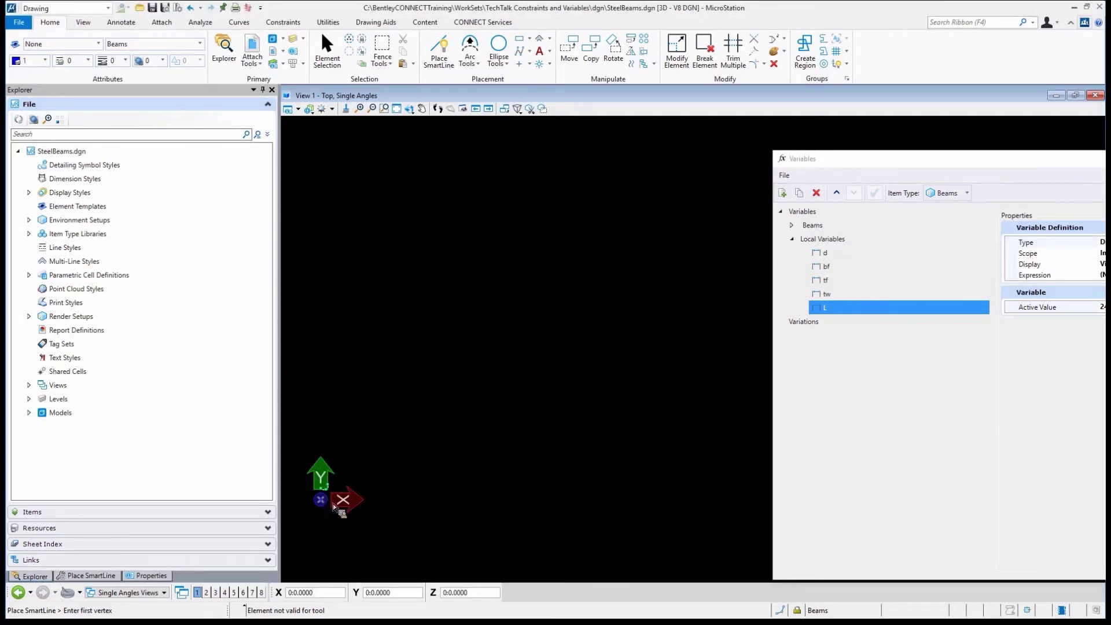
{"action": "left_click", "coordinate": [322, 502]}
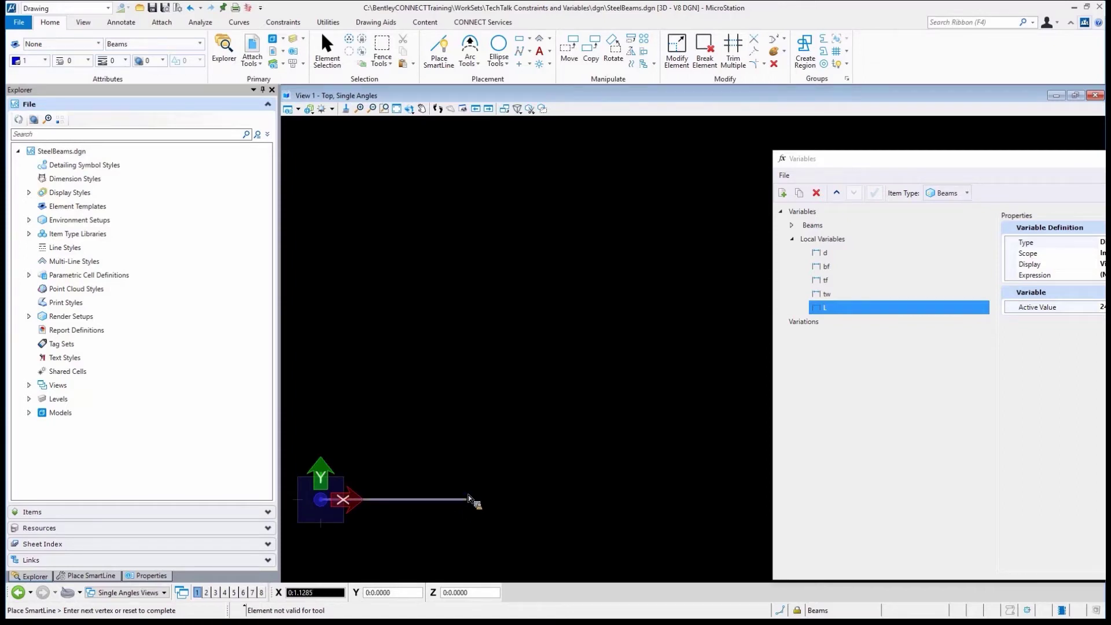
{"action": "scroll", "coordinate": [634, 498], "scroll_direction": "down", "scroll_amount": 5}
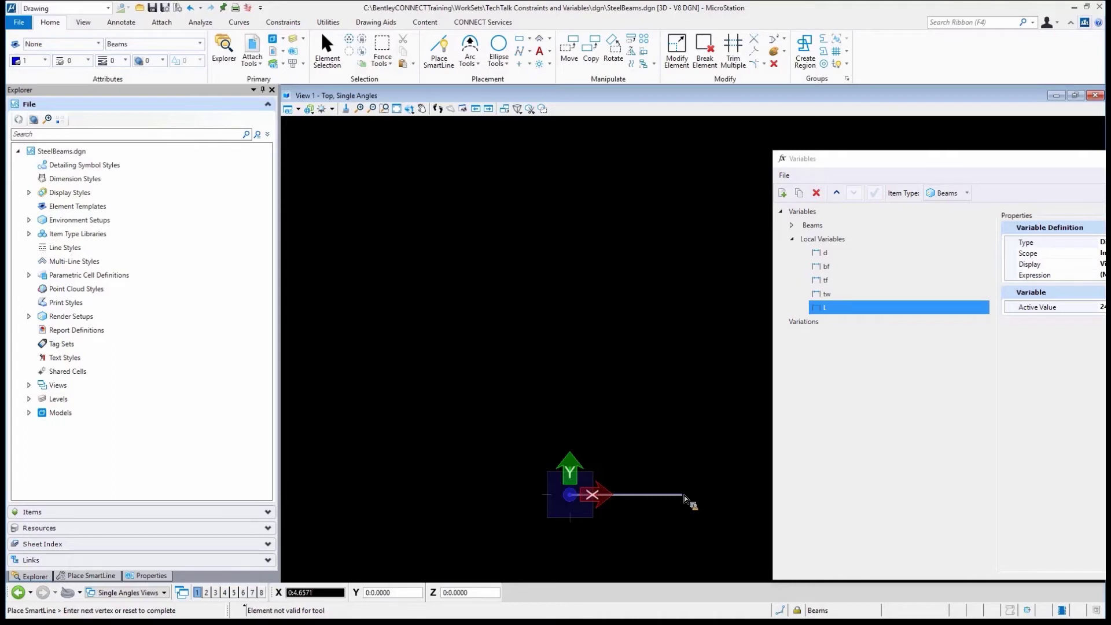
{"action": "left_click", "coordinate": [683, 495]}
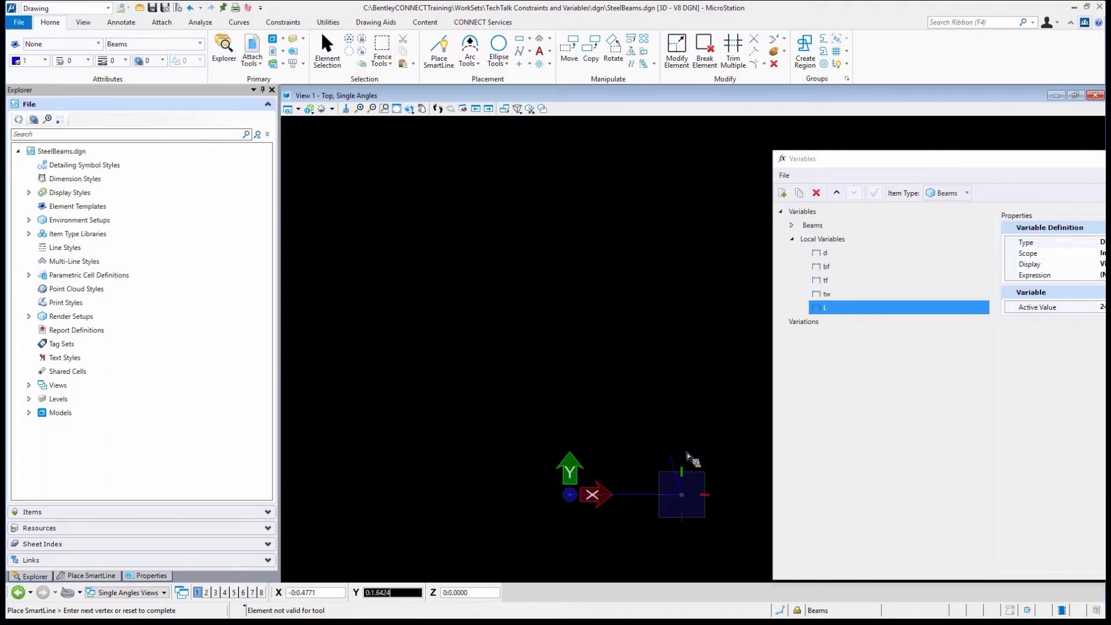
{"action": "left_click", "coordinate": [682, 452]}
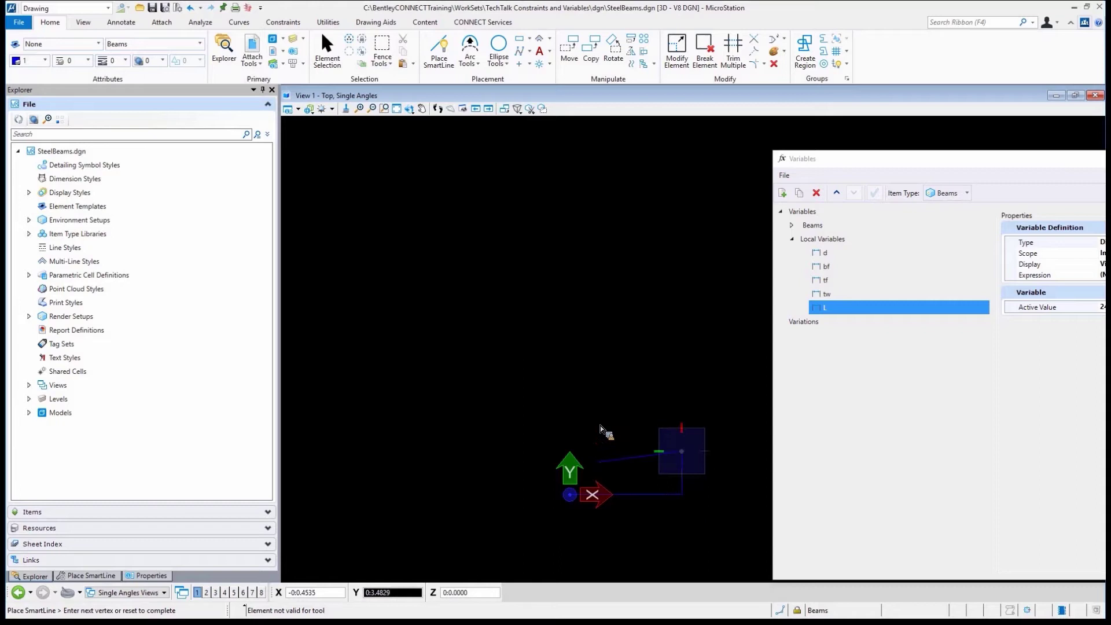
{"action": "left_click", "coordinate": [598, 461]}
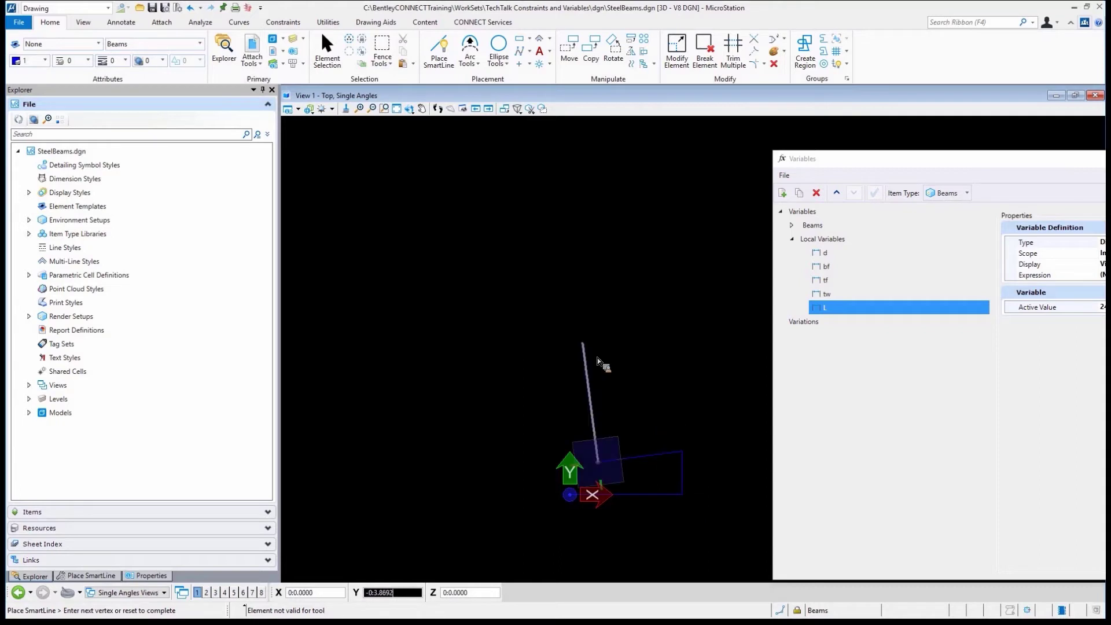
{"action": "left_click", "coordinate": [598, 284]}
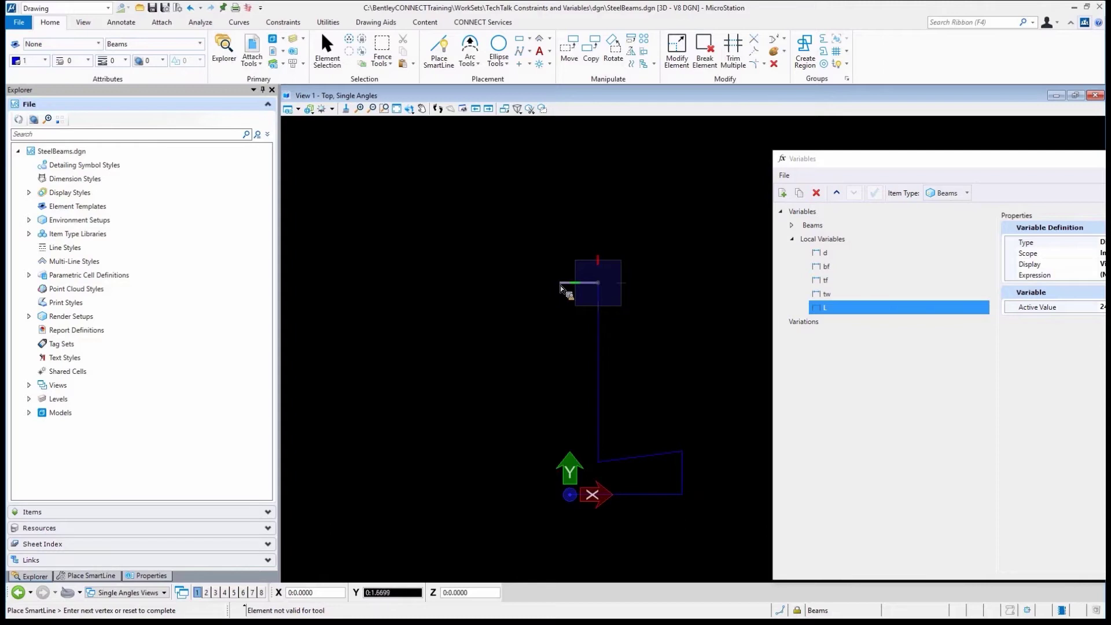
{"action": "left_click", "coordinate": [574, 497]}
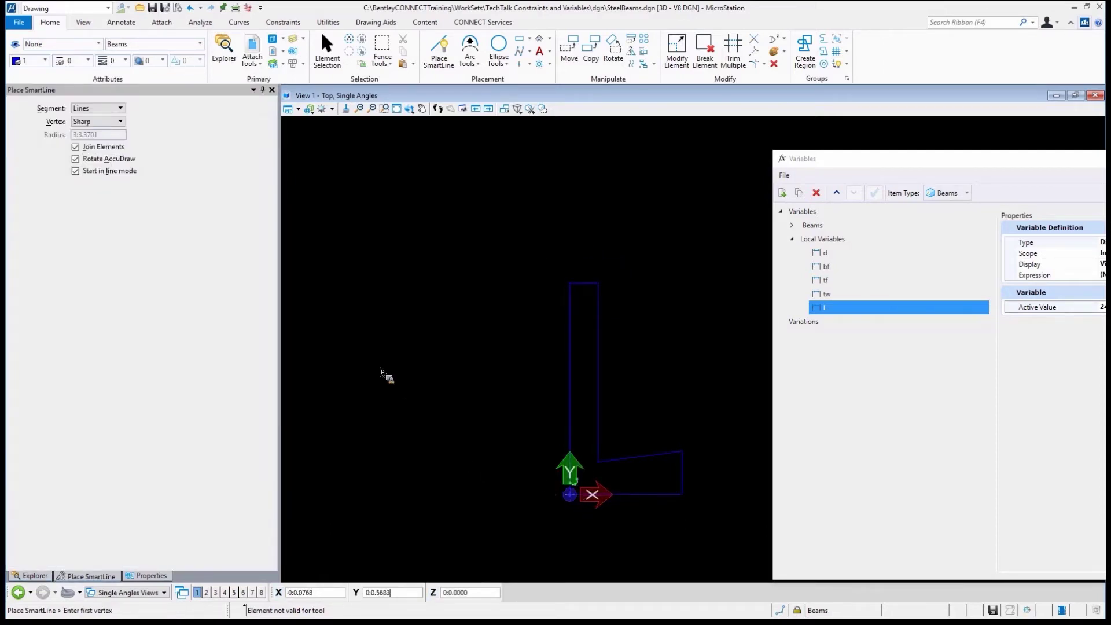
{"action": "scroll", "coordinate": [475, 405], "scroll_direction": "down", "scroll_amount": 2}
{"action": "scroll", "coordinate": [653, 350], "scroll_direction": "up", "scroll_amount": 2}
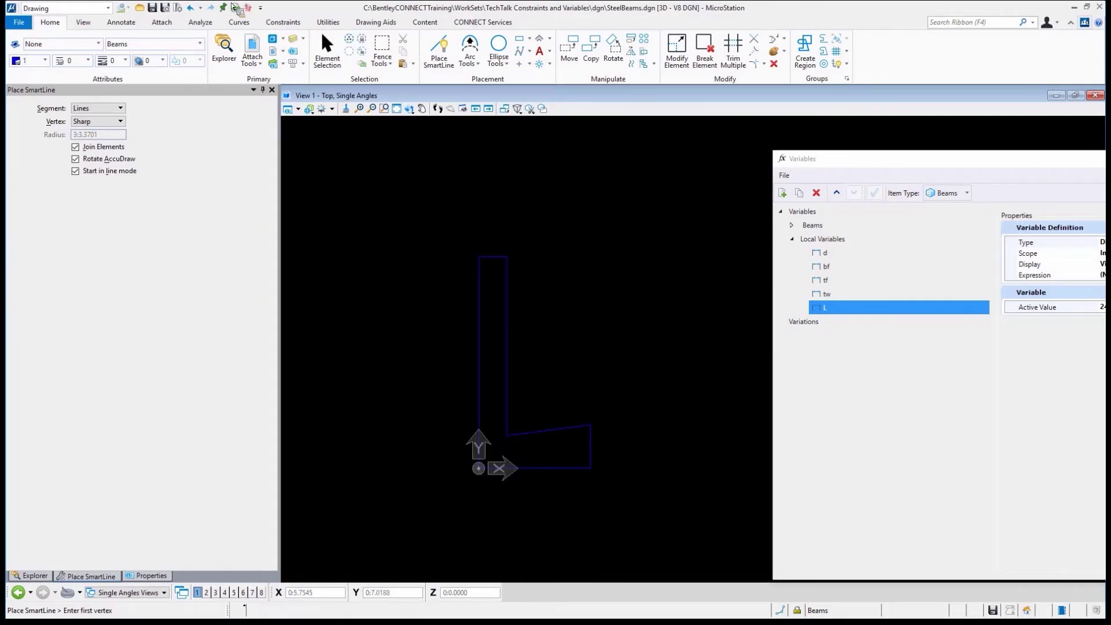
- Set the line weight of the L-shaped profile to 3 and deselect the shape
{"action": "left_click", "coordinate": [327, 60]}
{"action": "left_click", "coordinate": [496, 256]}
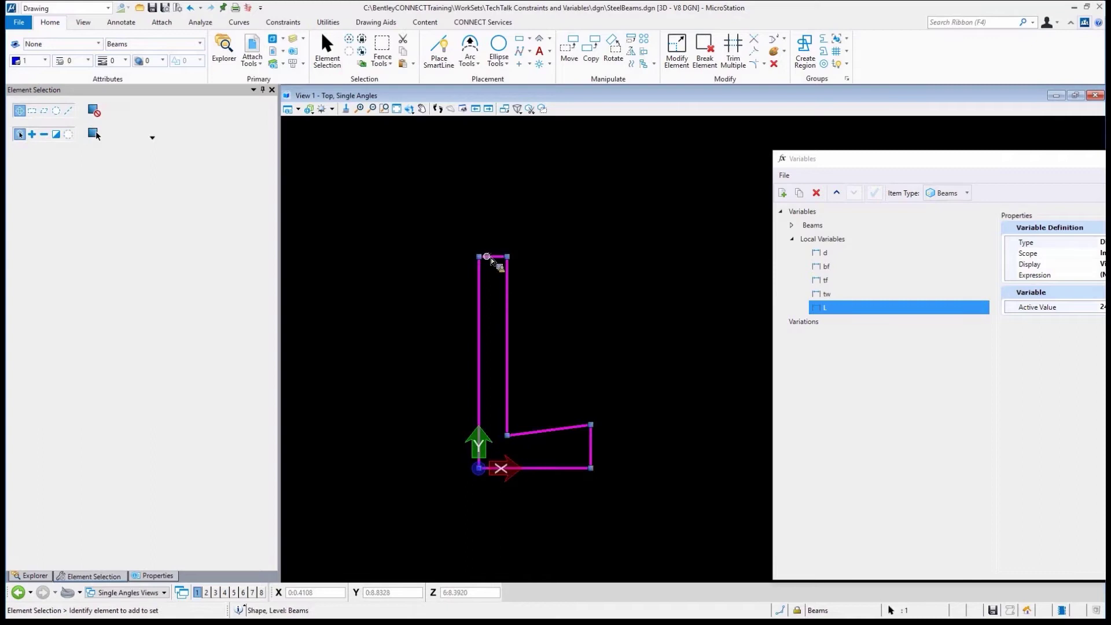
{"action": "left_click", "coordinate": [116, 63]}
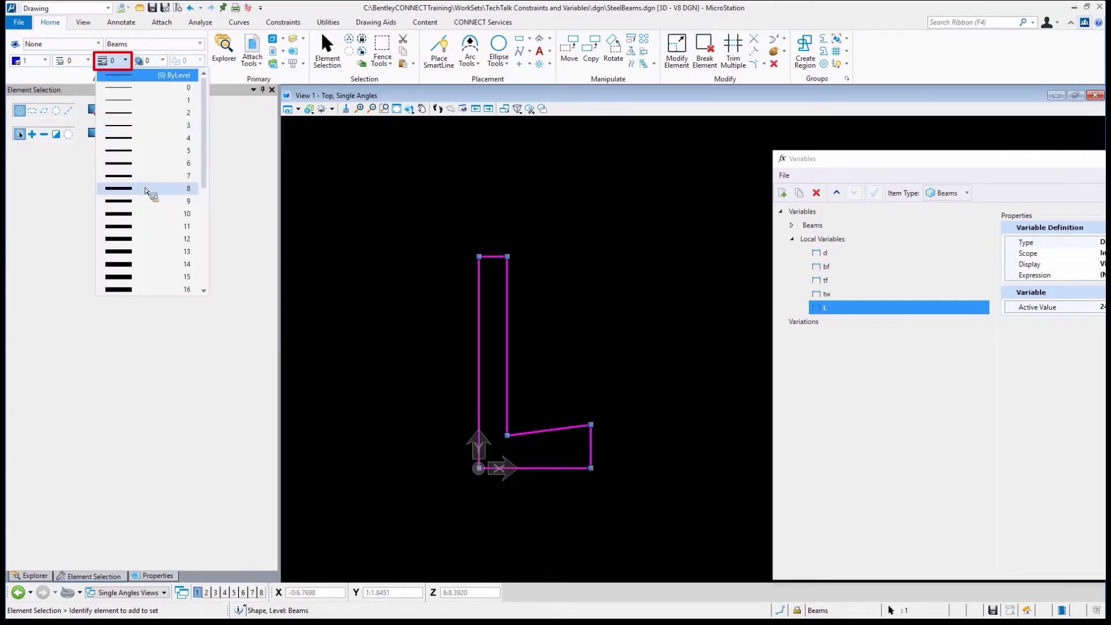
{"action": "left_click", "coordinate": [128, 132]}
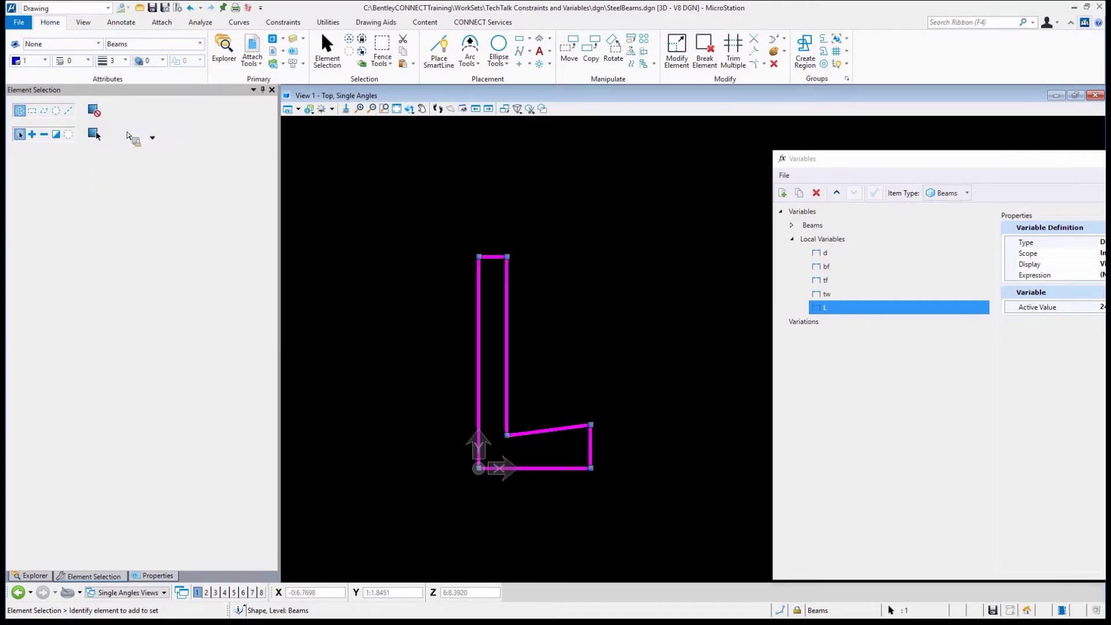
{"action": "left_click", "coordinate": [639, 342]}
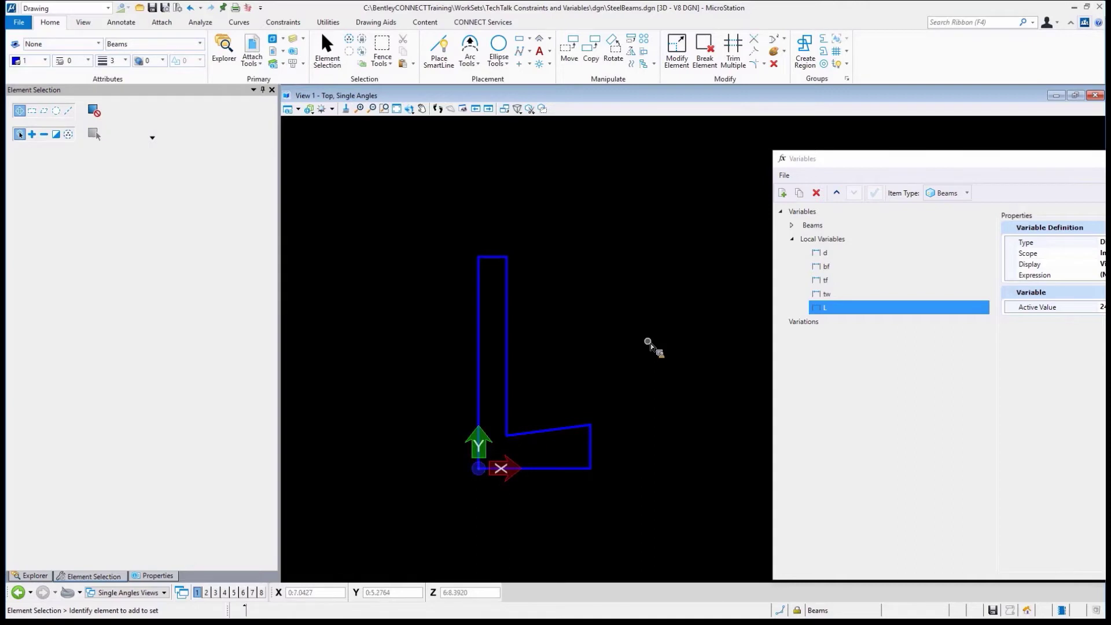
- Apply Fixed 2D constraints to the L-shape's corner at the origin and to its bottom edge
{"action": "scroll", "coordinate": [566, 389], "scroll_direction": "up", "scroll_amount": 2}
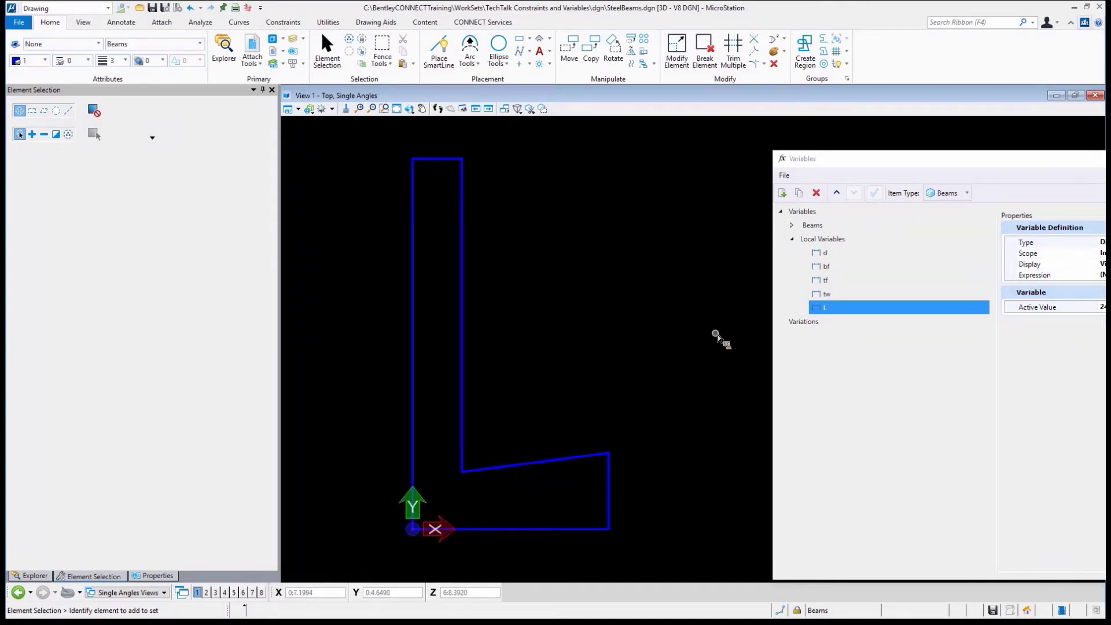
{"action": "left_click", "coordinate": [284, 23]}
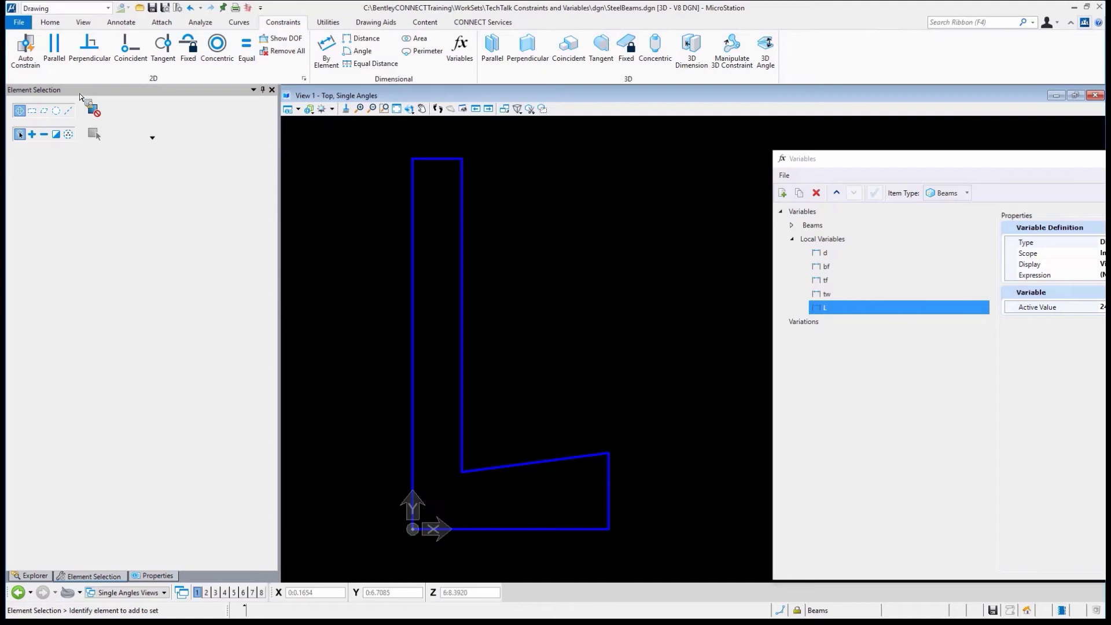
{"action": "left_click", "coordinate": [191, 69]}
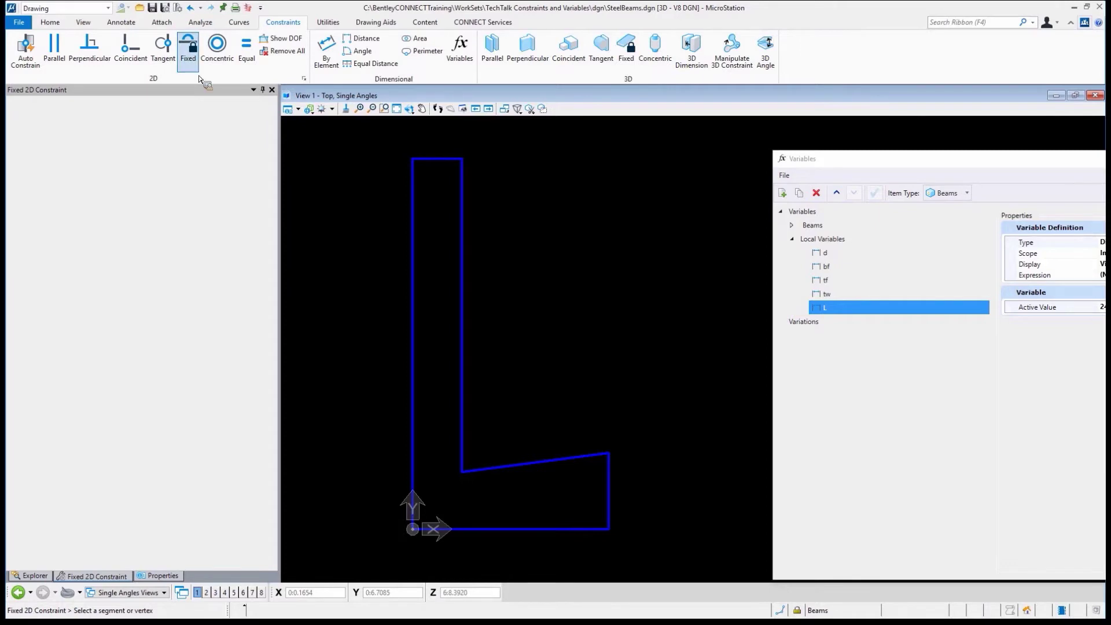
{"action": "left_click", "coordinate": [414, 530]}
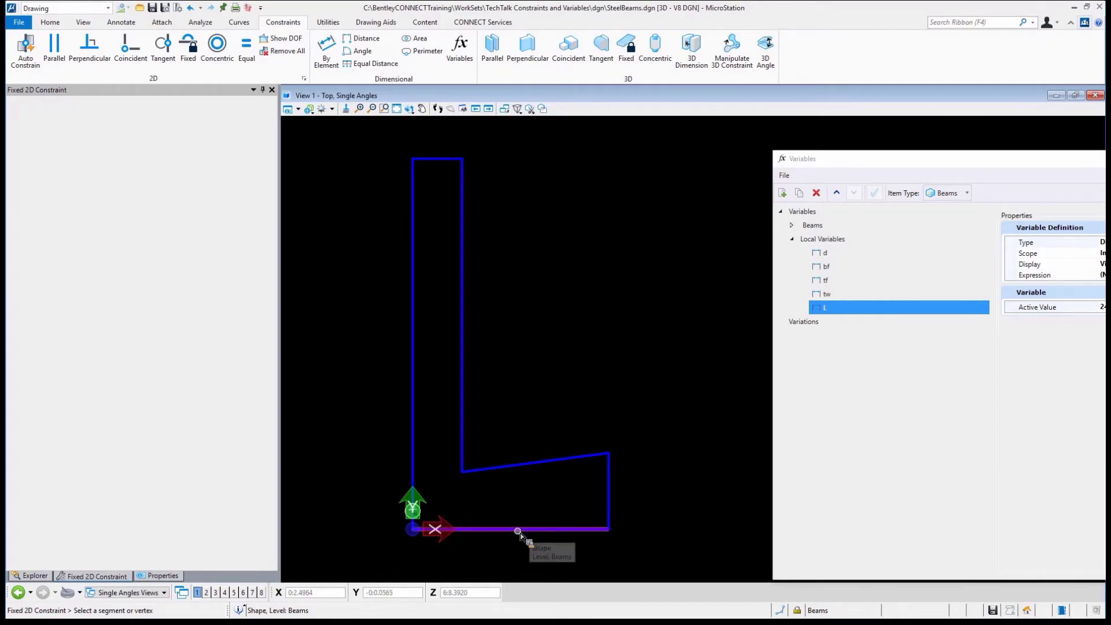
{"action": "left_click", "coordinate": [488, 542]}
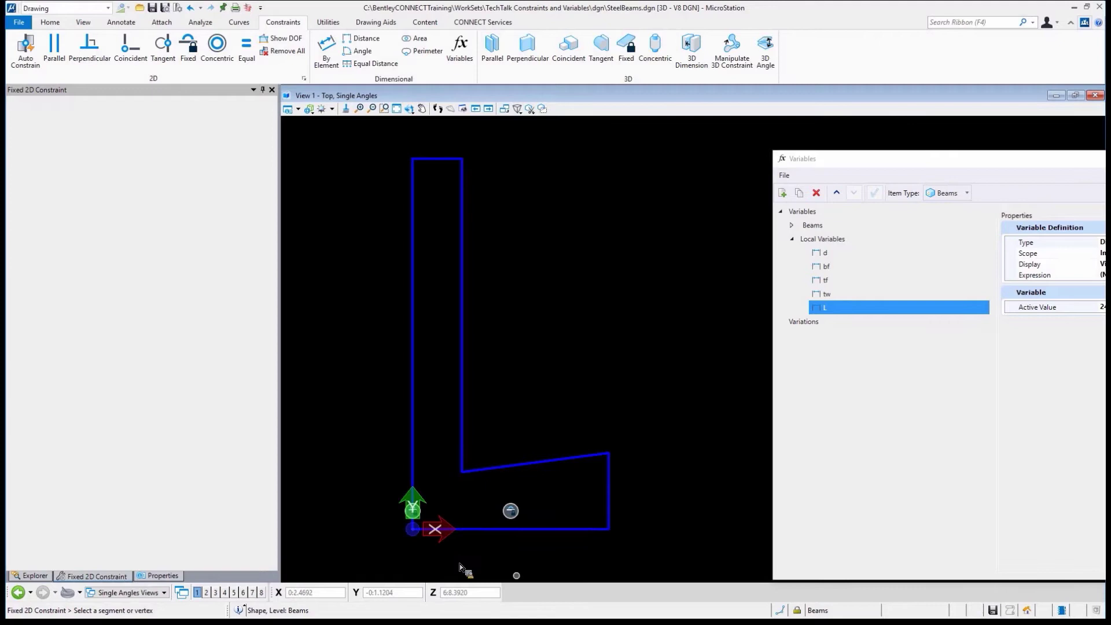
- Constrain the sloping inner edge parallel to the bottom edge, and the short top edge parallel to that inner edge
{"action": "left_click", "coordinate": [54, 48]}
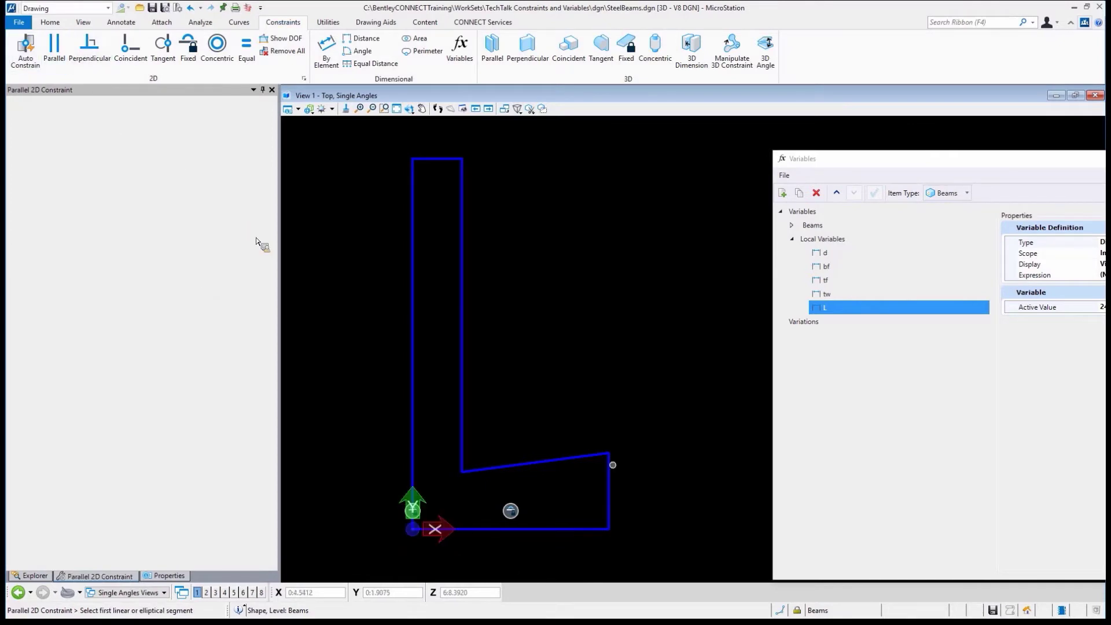
{"action": "left_click", "coordinate": [581, 528]}
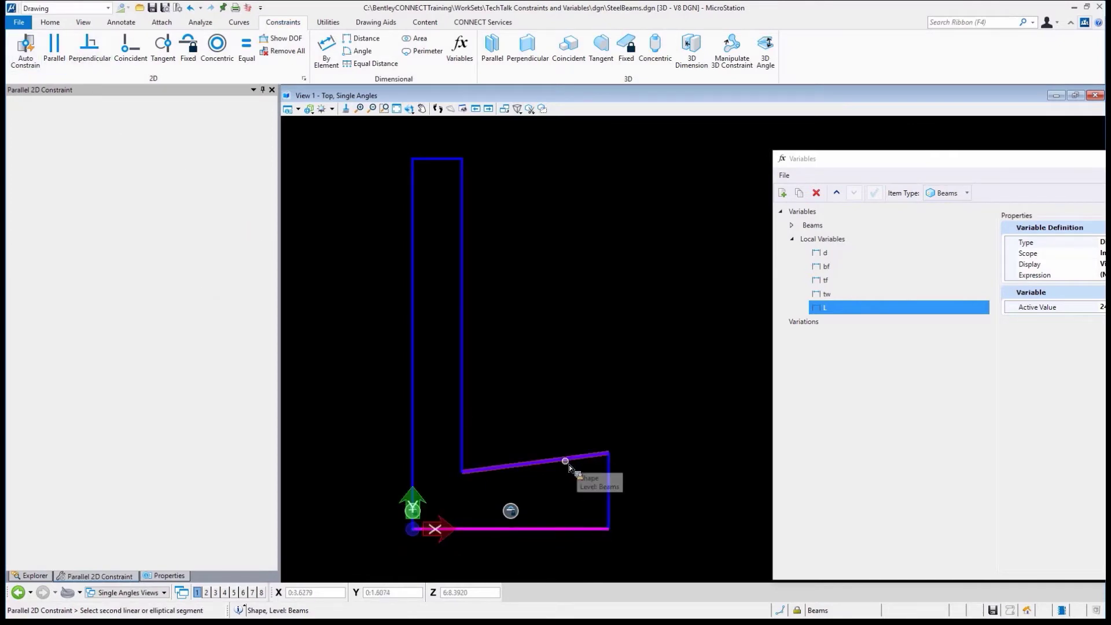
{"action": "left_click", "coordinate": [568, 464]}
{"action": "left_click", "coordinate": [499, 474]}
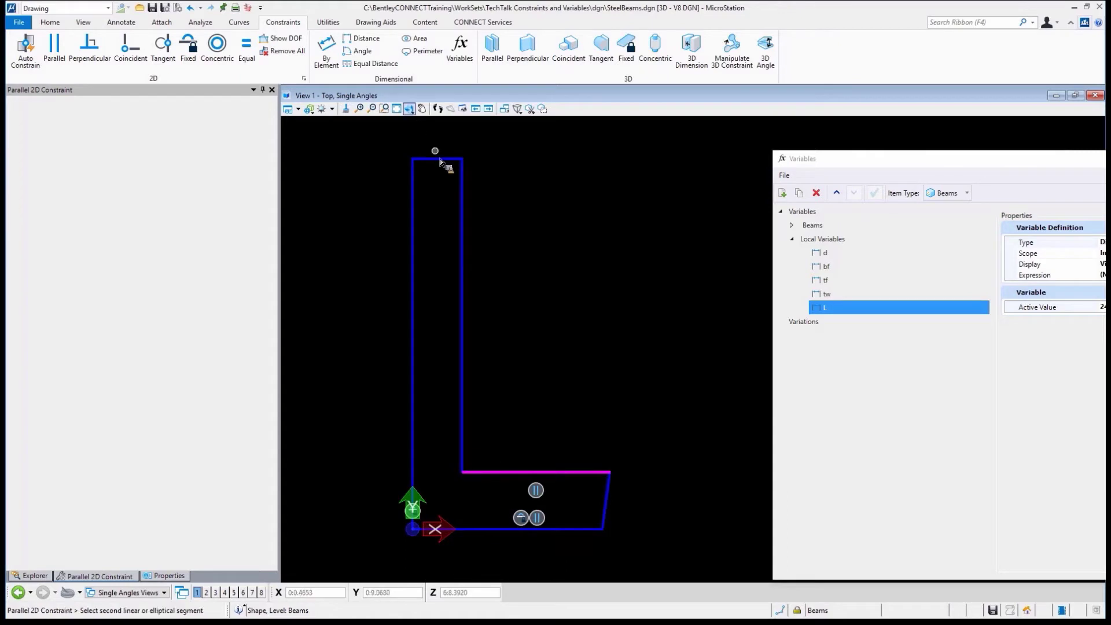
{"action": "left_click", "coordinate": [575, 228]}
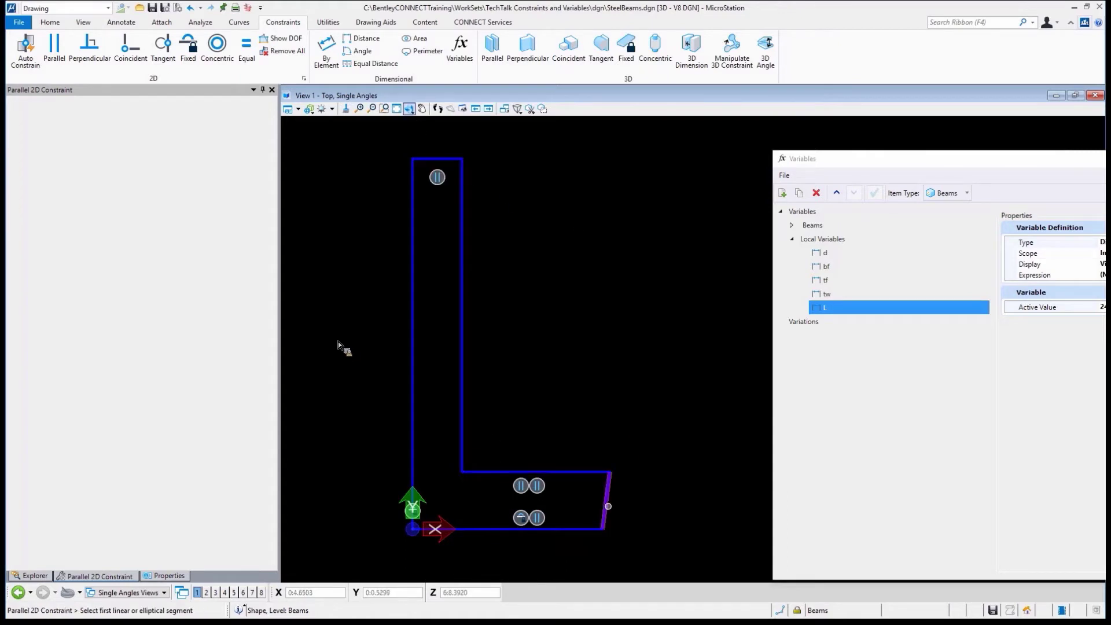
- Constrain the inner vertical edge parallel to the outer vertical edge, and the short leg's end edge parallel to the inner vertical edge
{"action": "left_click", "coordinate": [416, 338]}
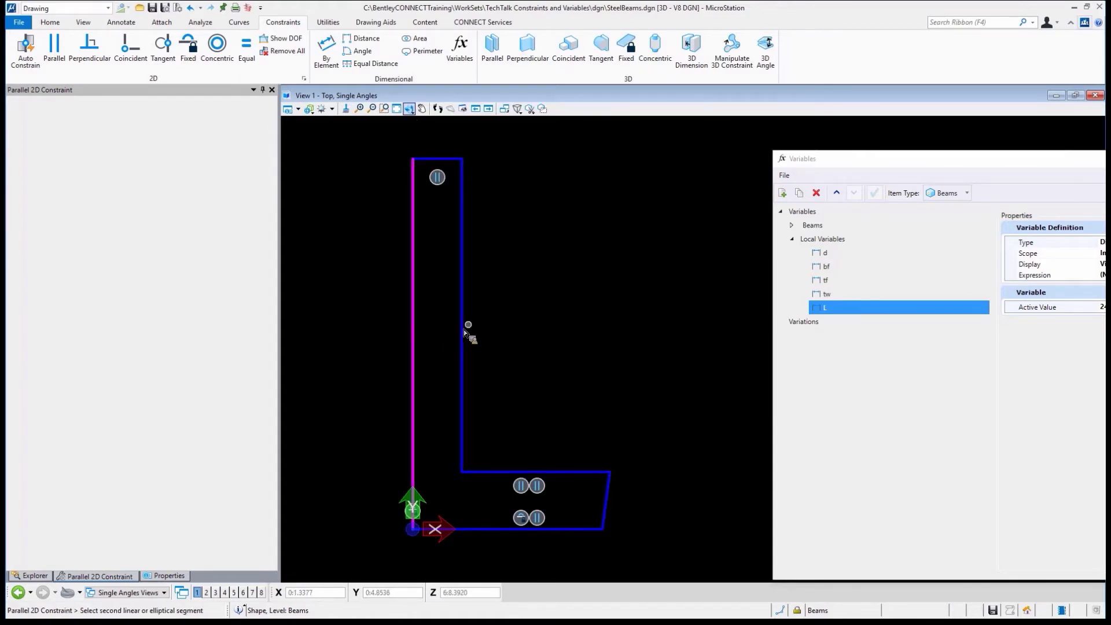
{"action": "left_click", "coordinate": [508, 337]}
{"action": "left_click", "coordinate": [463, 379]}
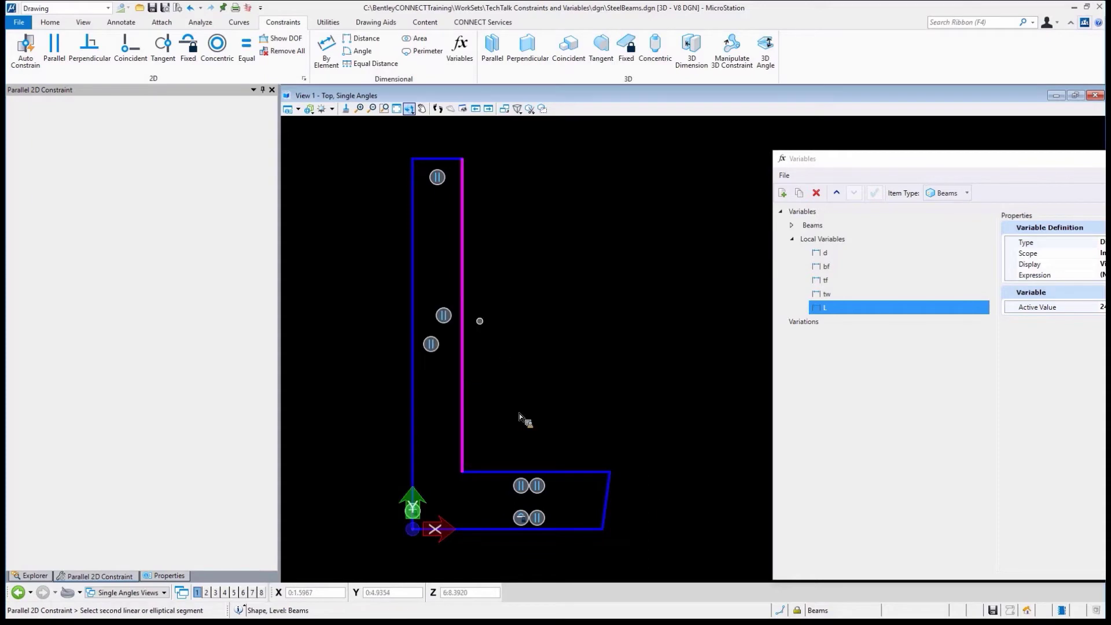
{"action": "left_click", "coordinate": [609, 504]}
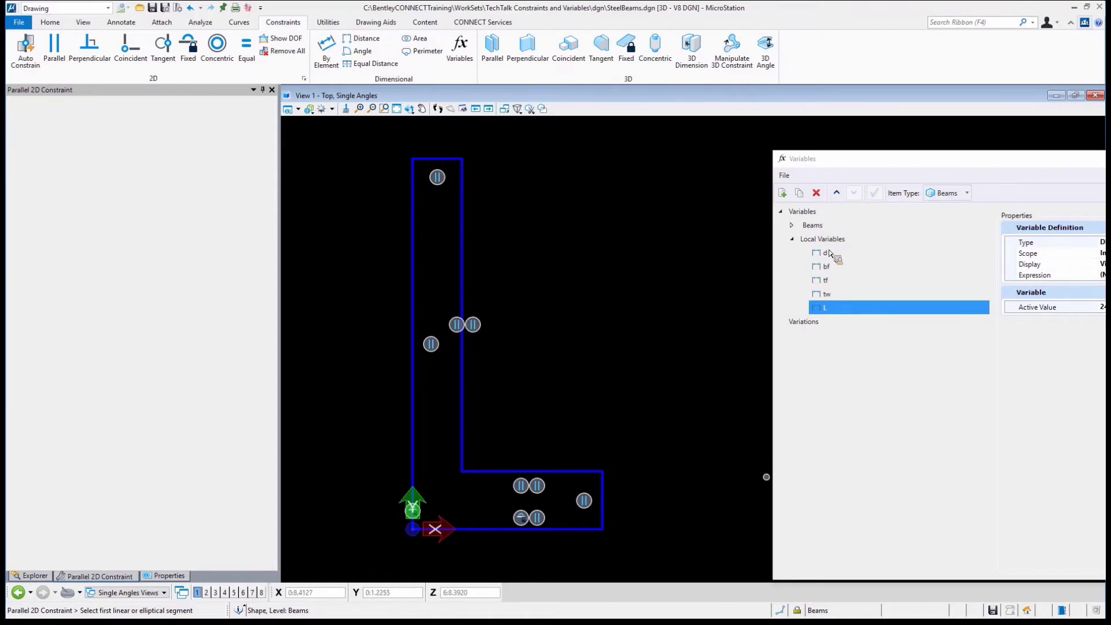
- Move the Variables window to reveal its properties, and check the L-shape's remaining degrees of freedom
{"action": "left_click_drag", "start_coordinate": [791, 156], "coordinate": [700, 136]}
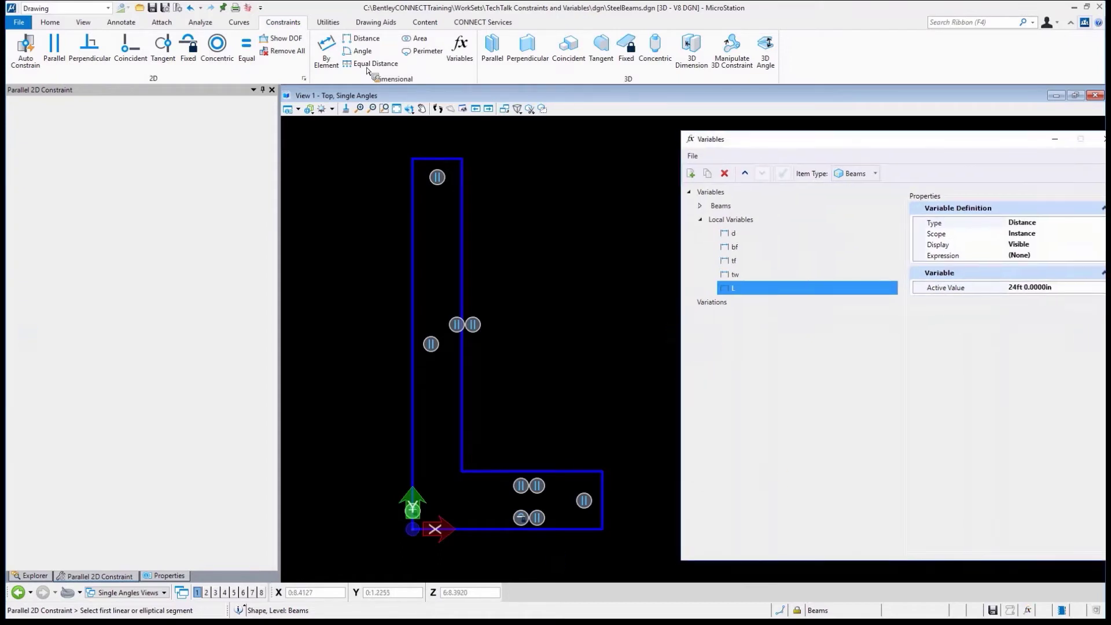
{"action": "left_click", "coordinate": [286, 38]}
{"action": "left_click", "coordinate": [433, 162]}
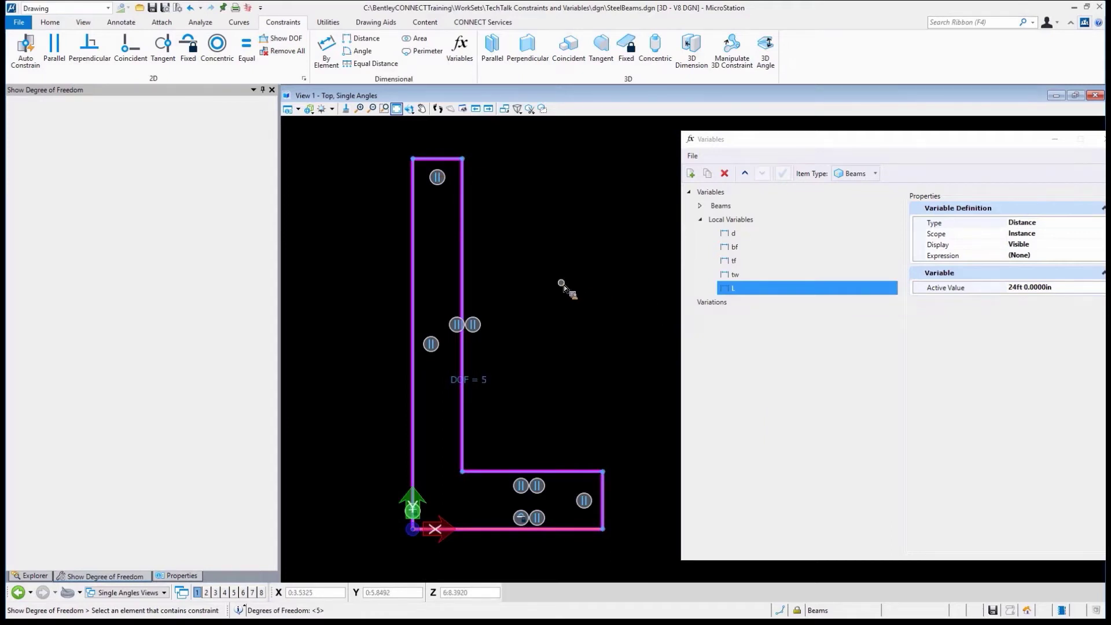
{"action": "left_click", "coordinate": [560, 283]}
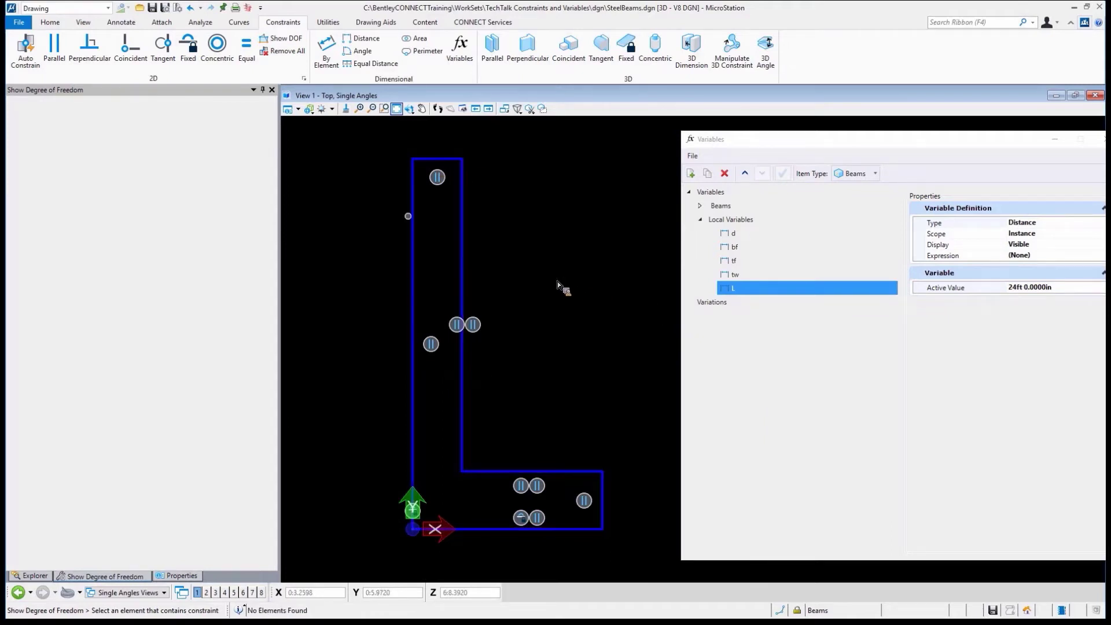
- Add perpendicular constraints between the outer vertical and bottom edges, and between the bottom edge and the short leg's end edge
{"action": "left_click", "coordinate": [130, 63]}
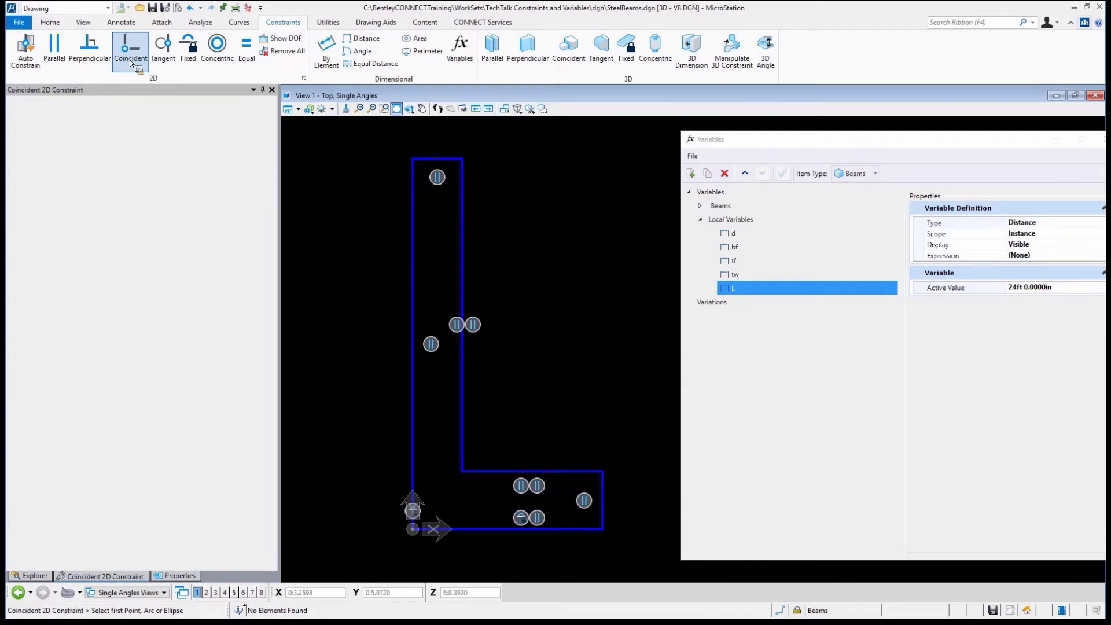
{"action": "left_click", "coordinate": [89, 49]}
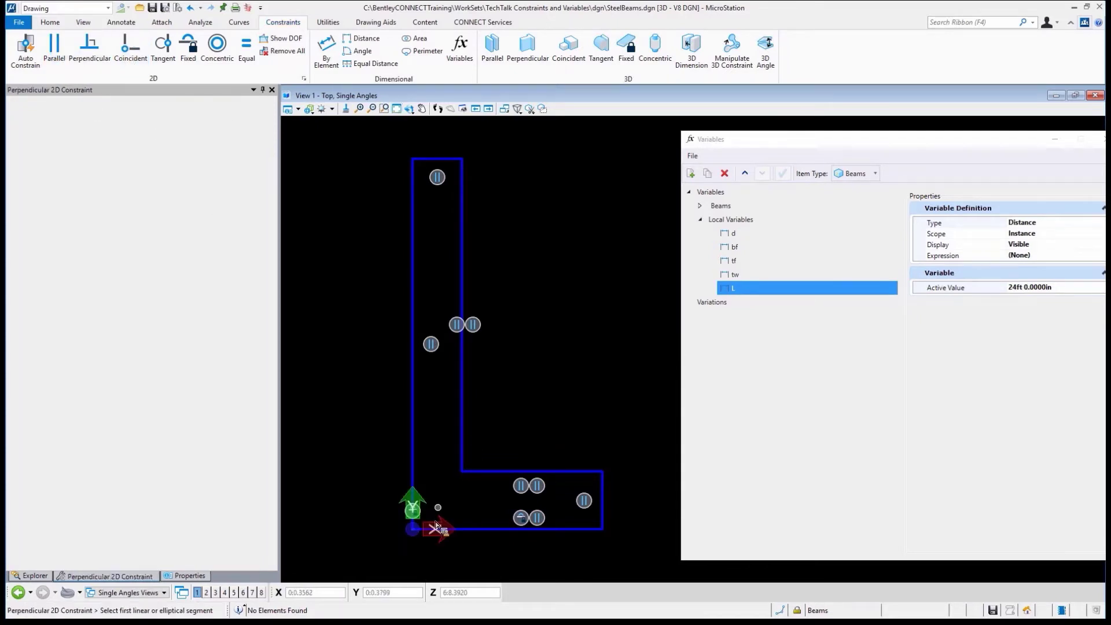
{"action": "left_click", "coordinate": [414, 485]}
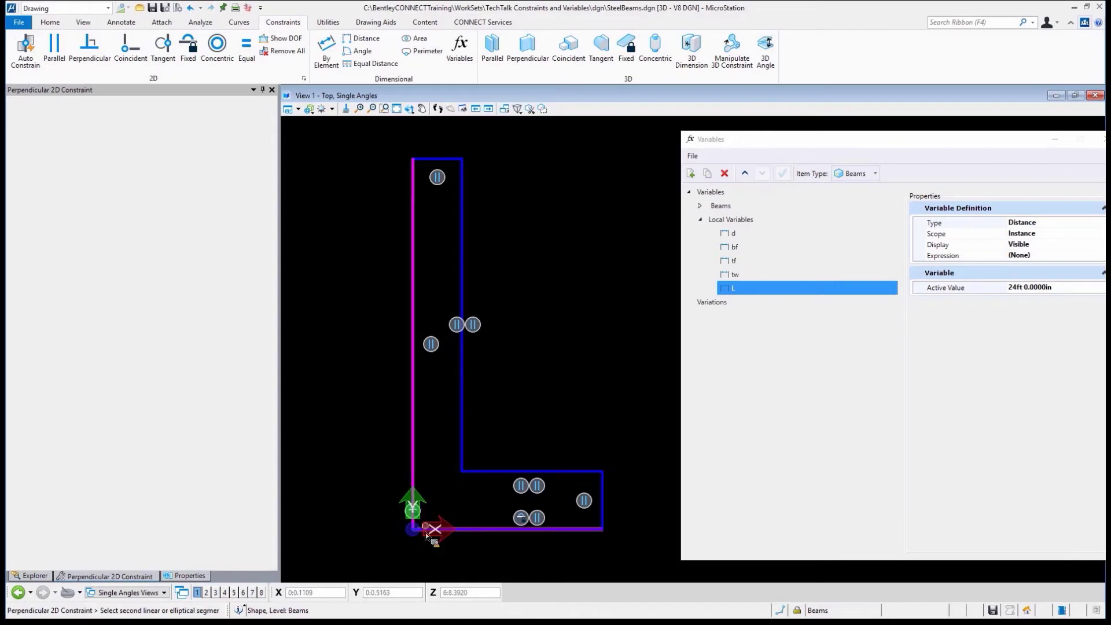
{"action": "left_click", "coordinate": [546, 537]}
{"action": "left_click", "coordinate": [584, 530]}
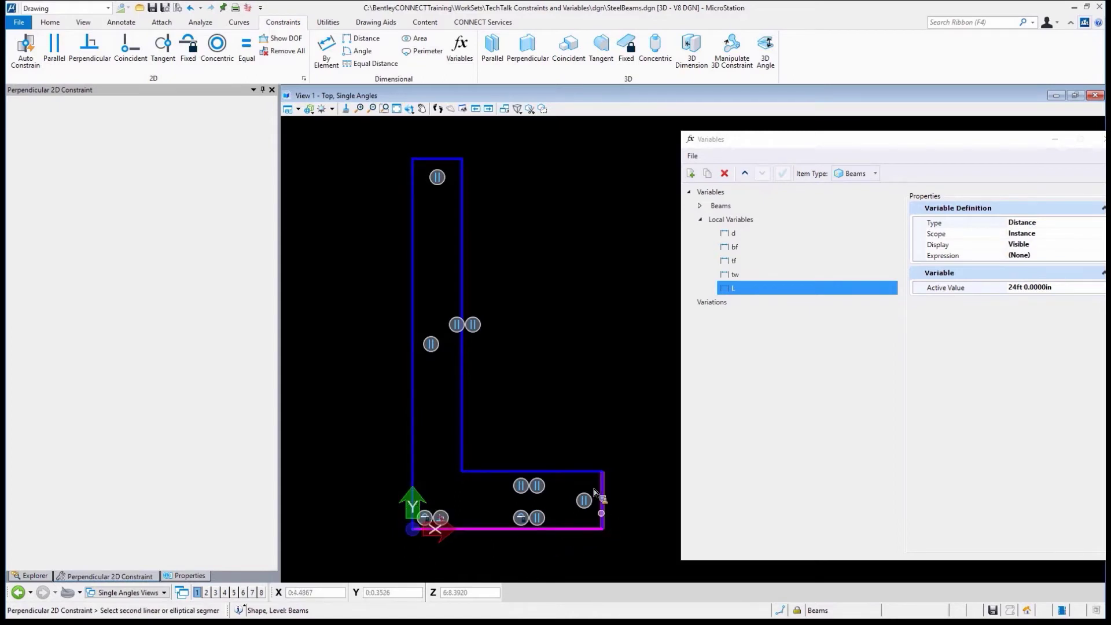
{"action": "left_click", "coordinate": [603, 522]}
- Add perpendicular constraints at the L-shape's remaining corners, from the short leg's end edge around the inner corner to the top edge and outer vertical edge
{"action": "left_click", "coordinate": [603, 482]}
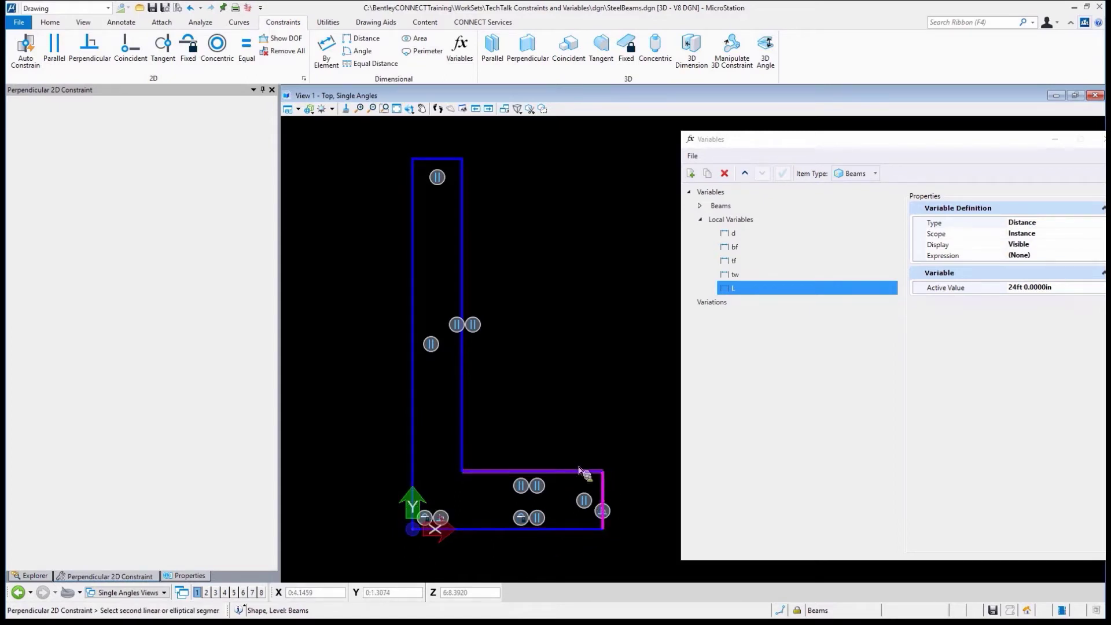
{"action": "left_click", "coordinate": [555, 471]}
{"action": "left_click", "coordinate": [473, 472]}
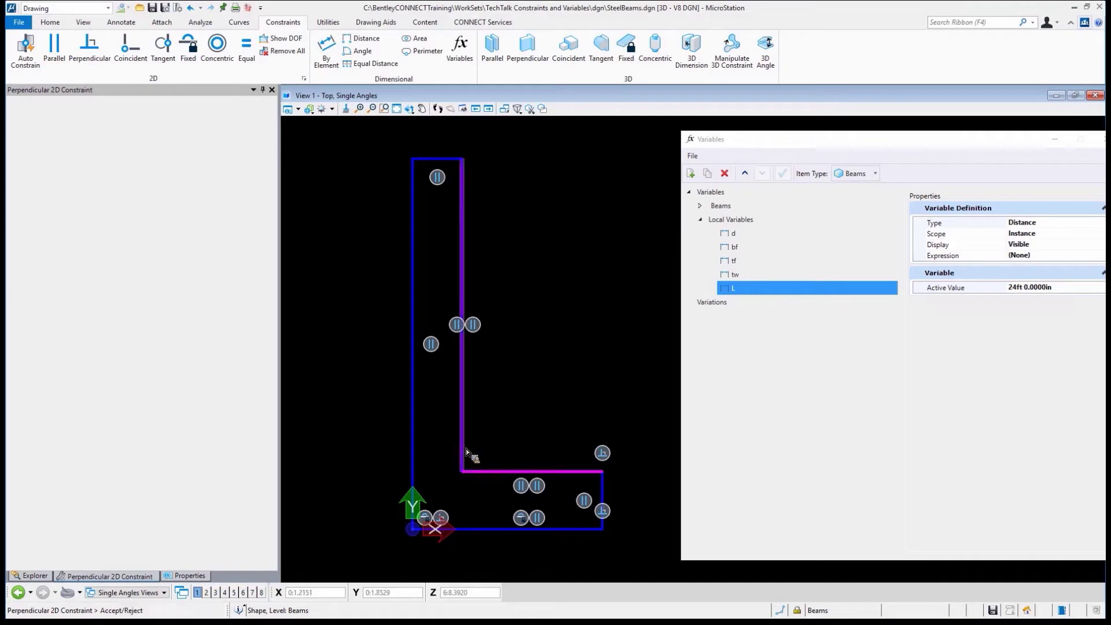
{"action": "left_click", "coordinate": [465, 449]}
{"action": "left_click", "coordinate": [443, 159]}
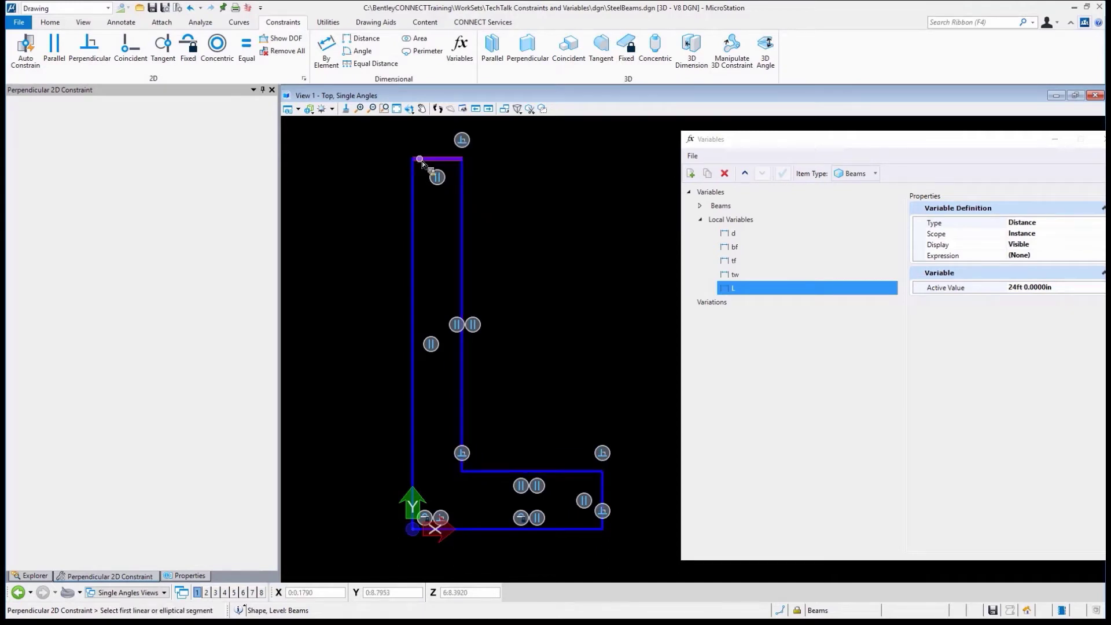
{"action": "left_click", "coordinate": [413, 175]}
- Add a dimensional constraint by element below the bottom edge and assign it the variable bf
{"action": "left_click_drag", "start_coordinate": [752, 145], "coordinate": [748, 140]}
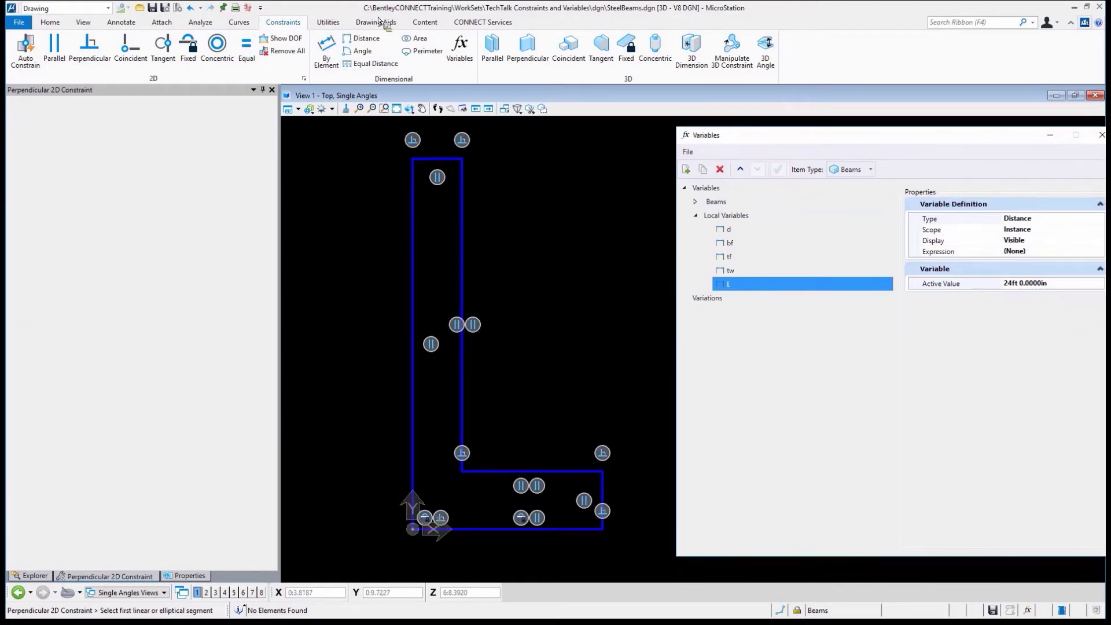
{"action": "left_click", "coordinate": [327, 55]}
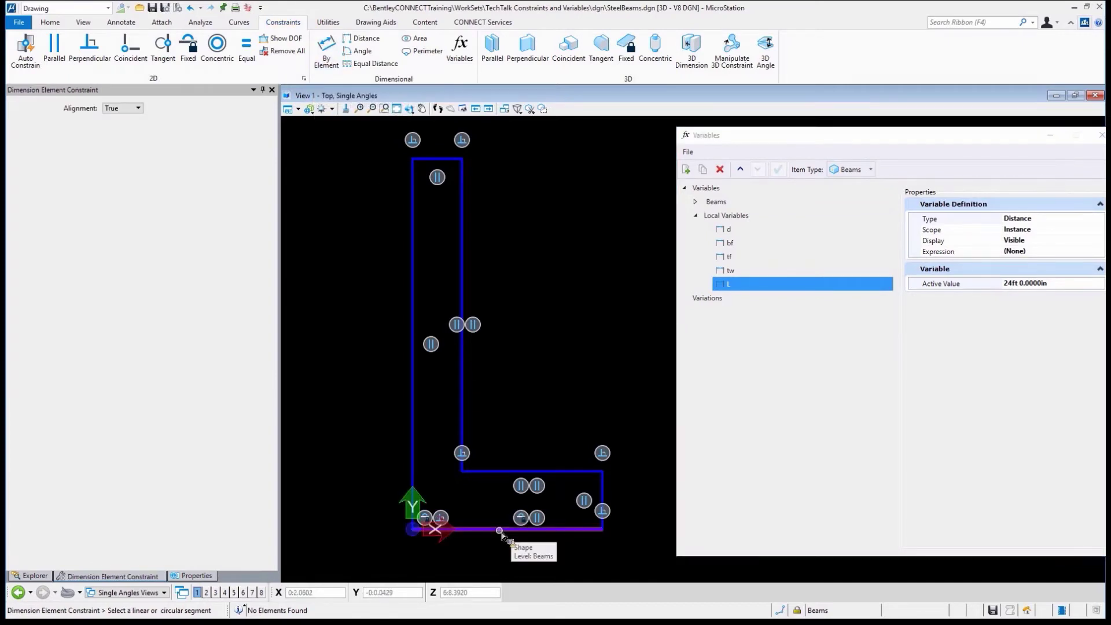
{"action": "left_click", "coordinate": [502, 532]}
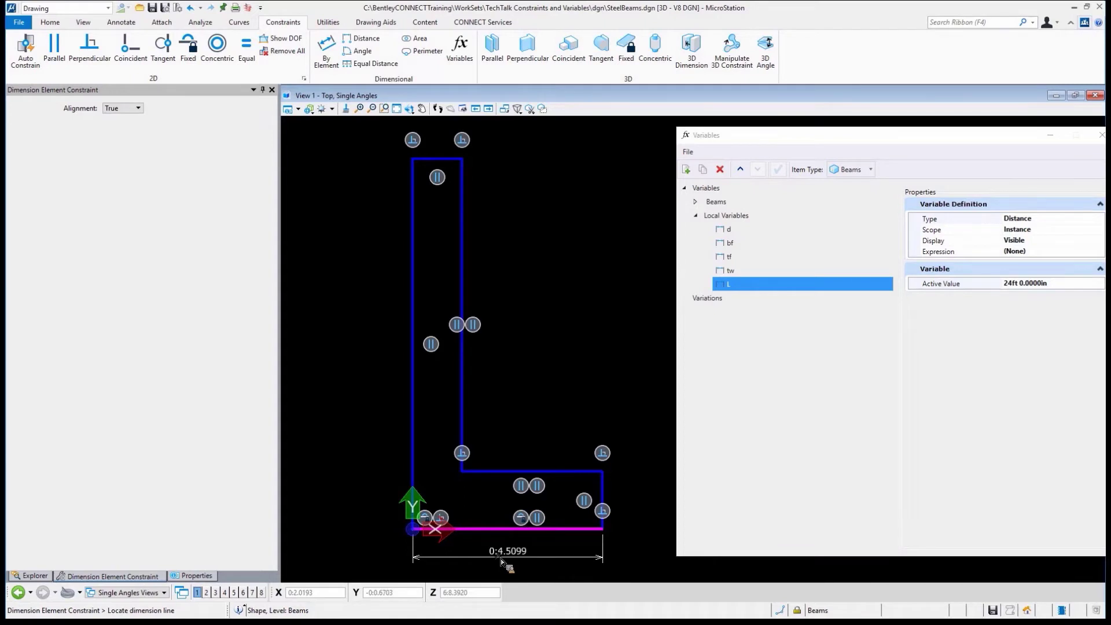
{"action": "left_click", "coordinate": [501, 558]}
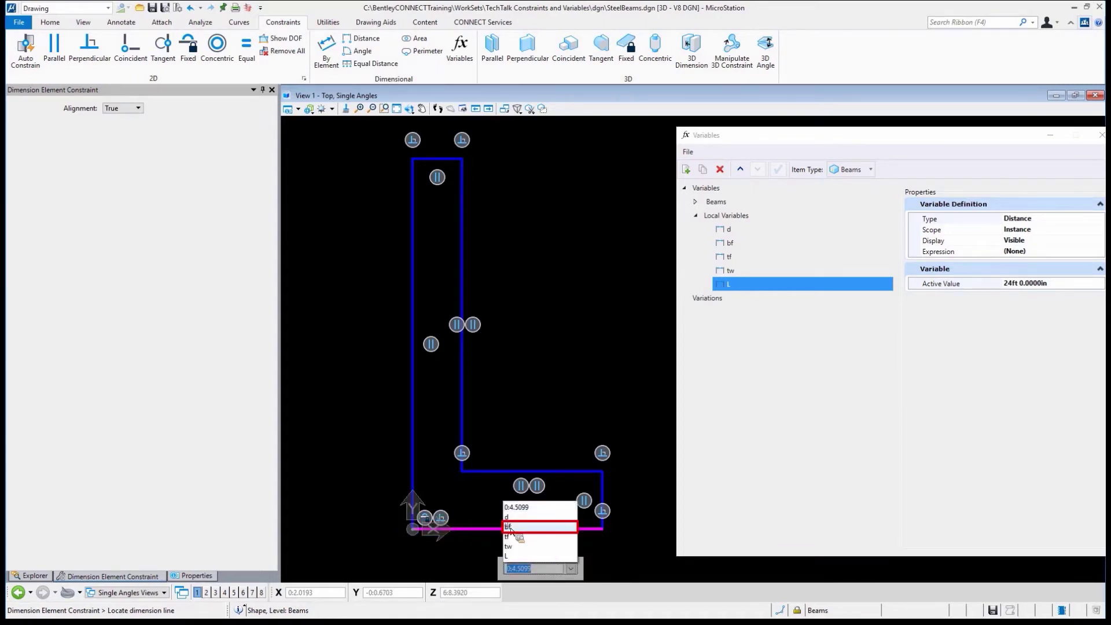
{"action": "left_click", "coordinate": [511, 529]}
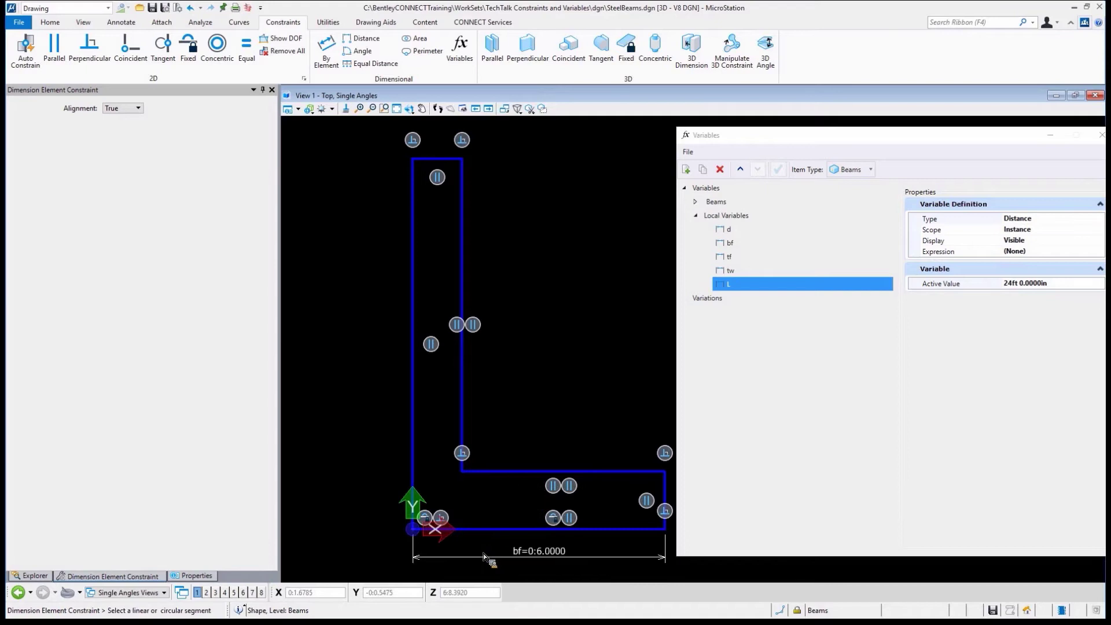
- Dimension the short leg's end edge with an element constraint placed beside it and assign it the variable tf
{"action": "scroll", "coordinate": [386, 391], "scroll_direction": "down", "scroll_amount": 4}
{"action": "scroll", "coordinate": [446, 444], "scroll_direction": "up", "scroll_amount": 2}
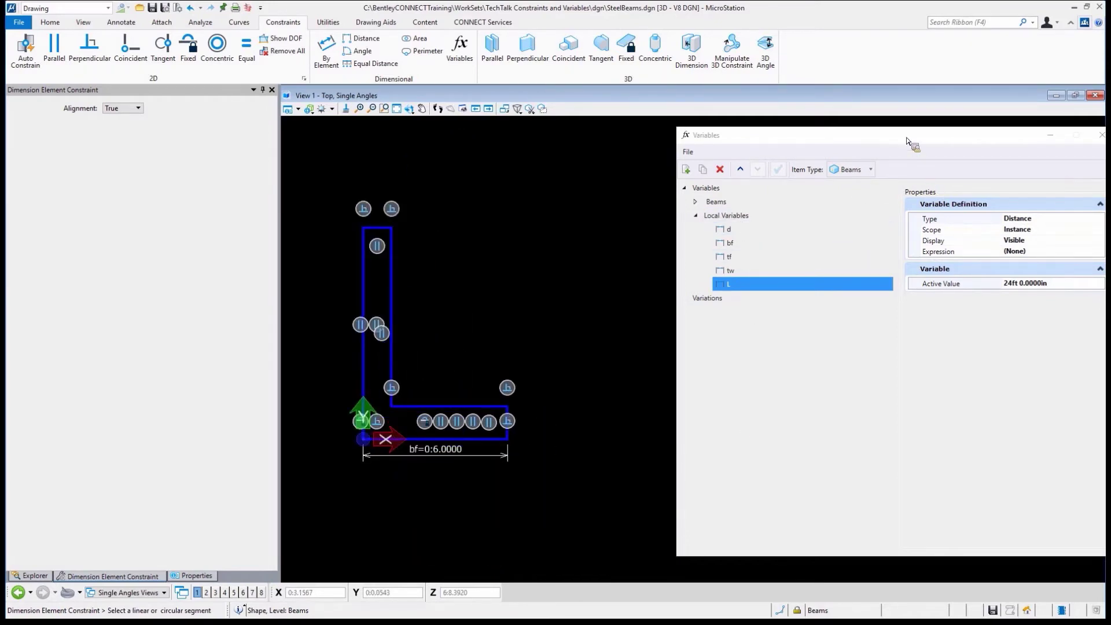
{"action": "scroll", "coordinate": [463, 429], "scroll_direction": "up", "scroll_amount": 2}
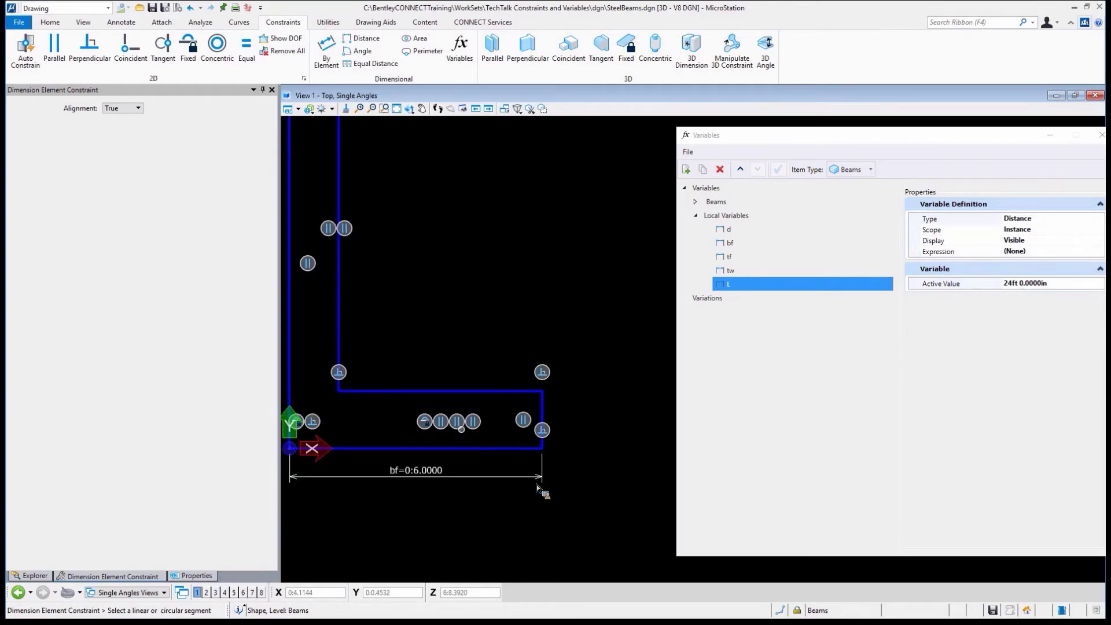
{"action": "scroll", "coordinate": [537, 484], "scroll_direction": "down", "scroll_amount": 2}
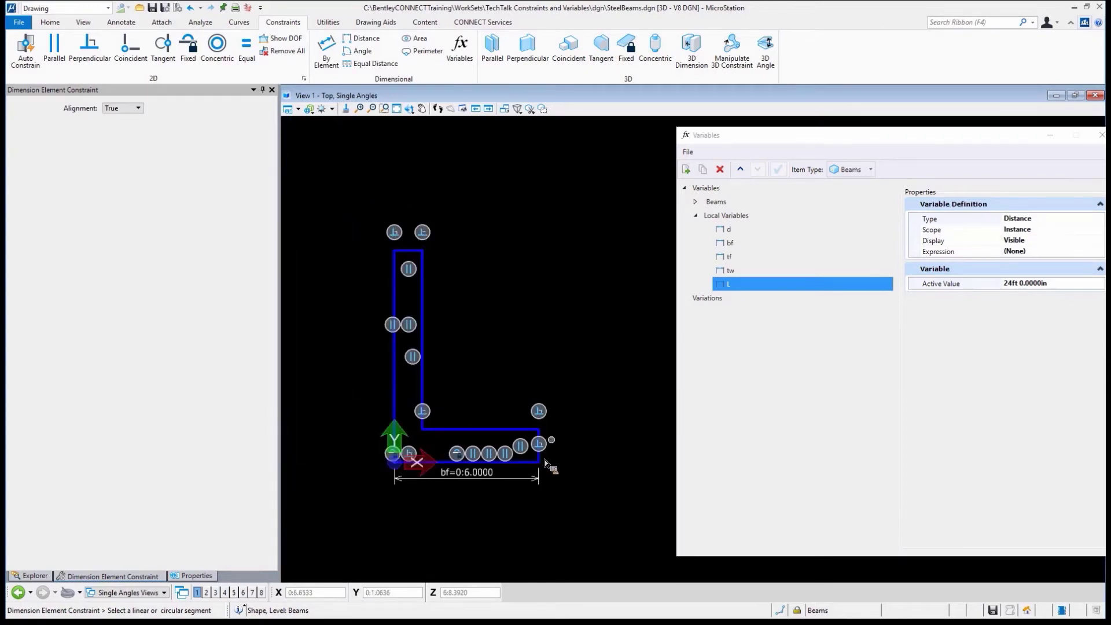
{"action": "left_click", "coordinate": [540, 439]}
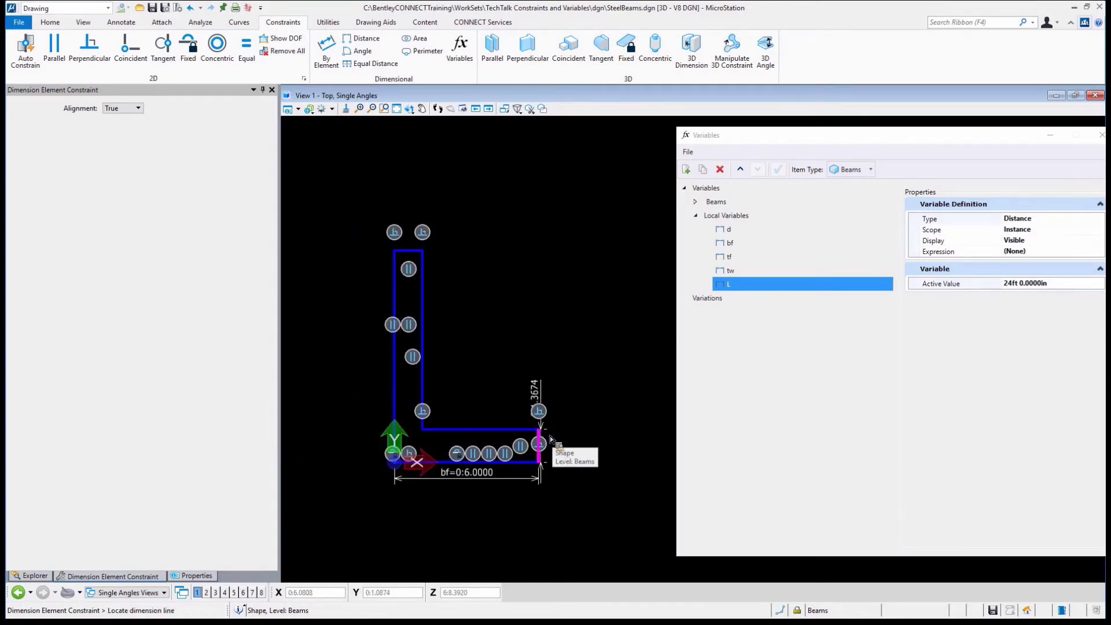
{"action": "left_click", "coordinate": [580, 436]}
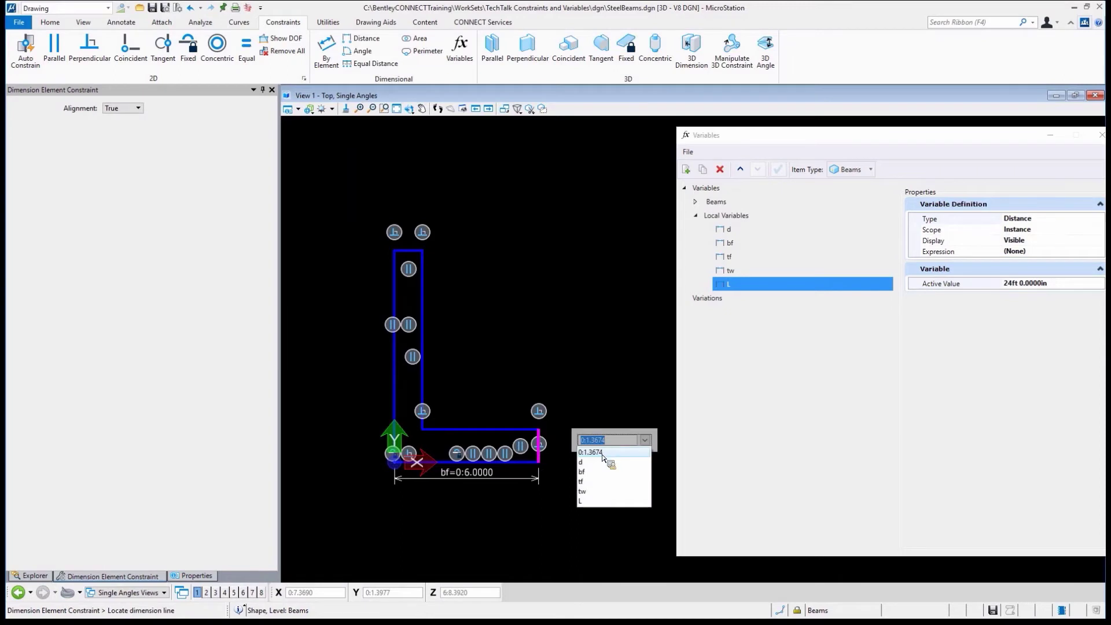
{"action": "left_click", "coordinate": [581, 482]}
{"action": "key", "text": "Return"}
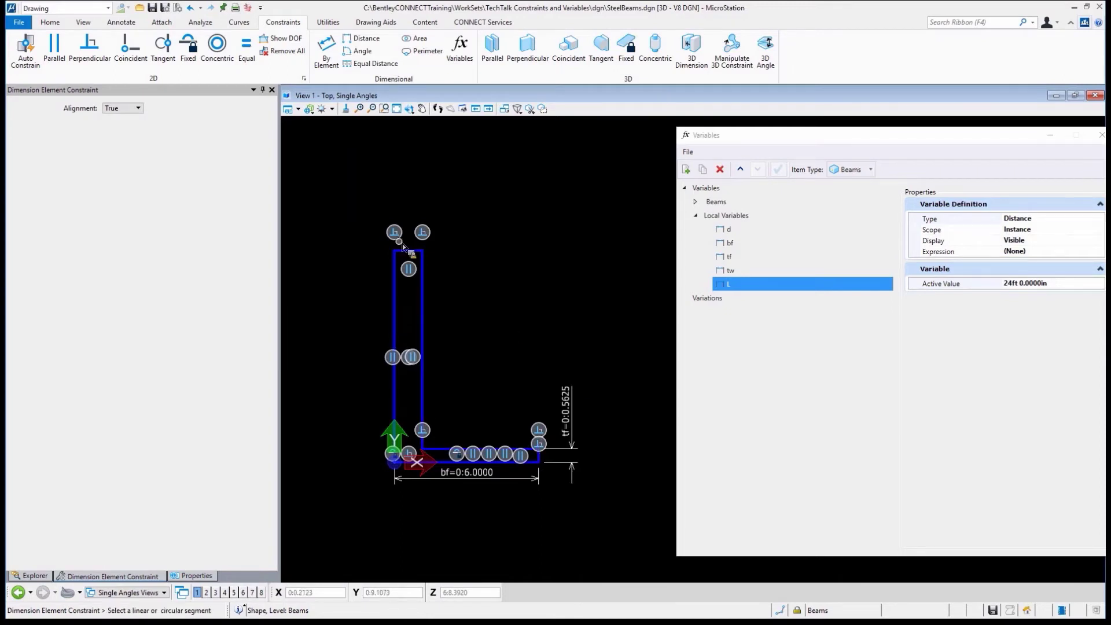
- Dimension the L-shape's top edge with an element constraint placed above it and assign it the variable tw
{"action": "left_click", "coordinate": [407, 203]}
{"action": "left_click", "coordinate": [408, 213]}
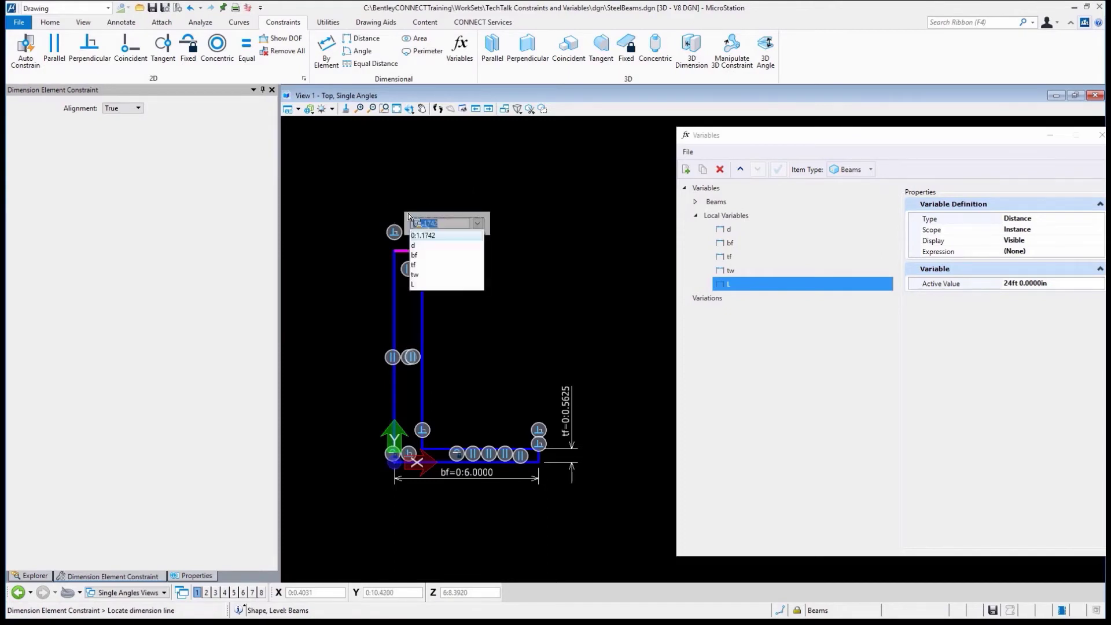
{"action": "left_click", "coordinate": [423, 276]}
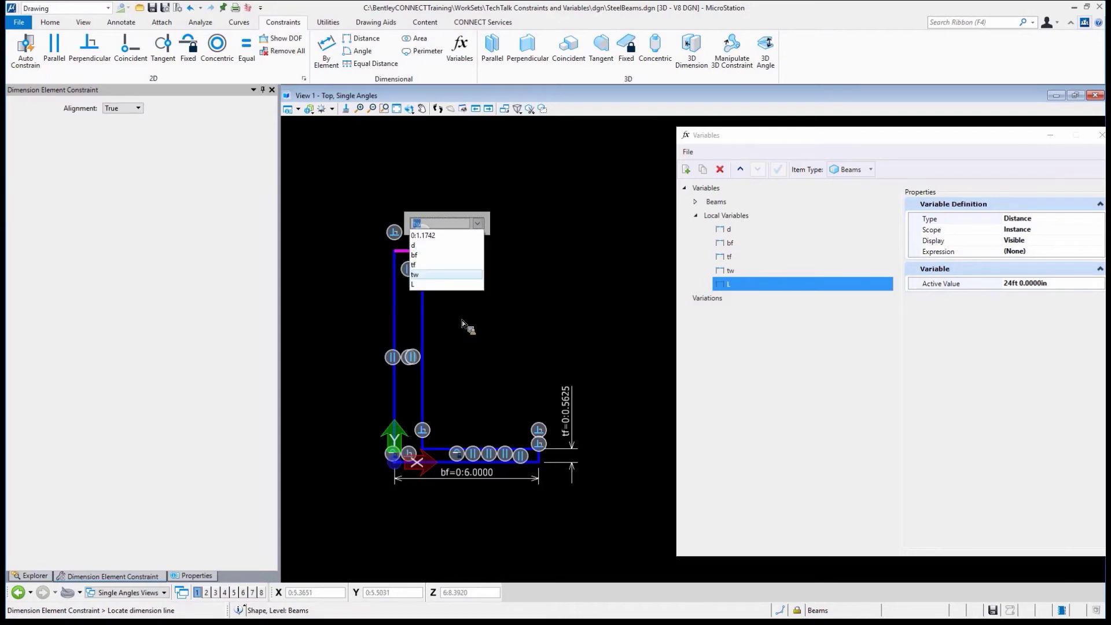
{"action": "left_click", "coordinate": [462, 320]}
- Dimension the outer vertical edge with an element constraint placed inside the angle and assign it the variable d
{"action": "left_click", "coordinate": [398, 311]}
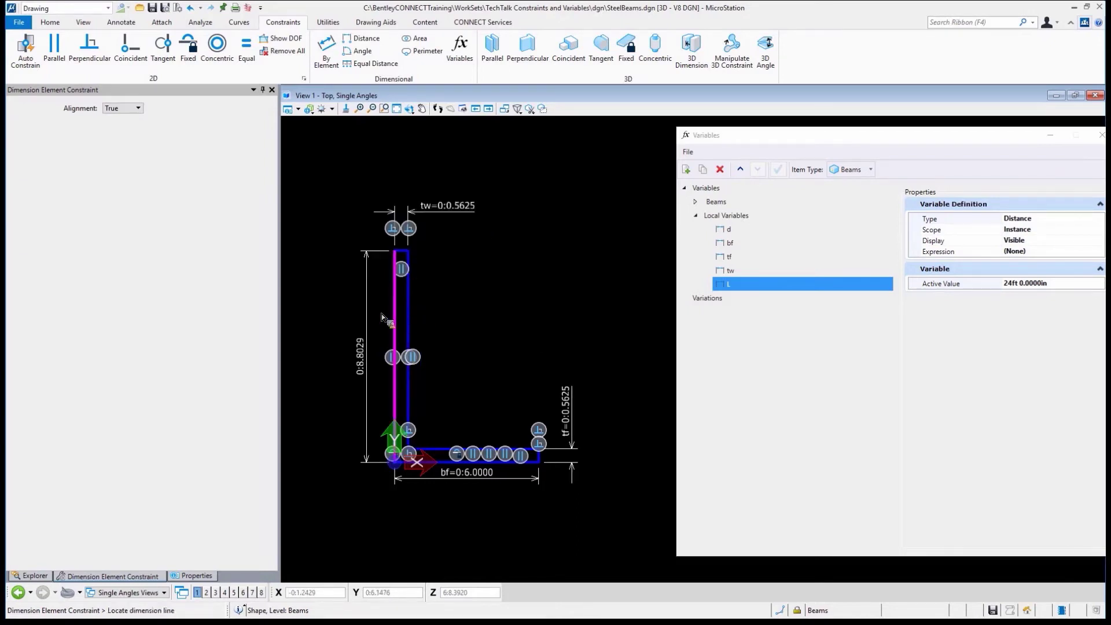
{"action": "left_click", "coordinate": [375, 347]}
{"action": "left_click", "coordinate": [376, 349]}
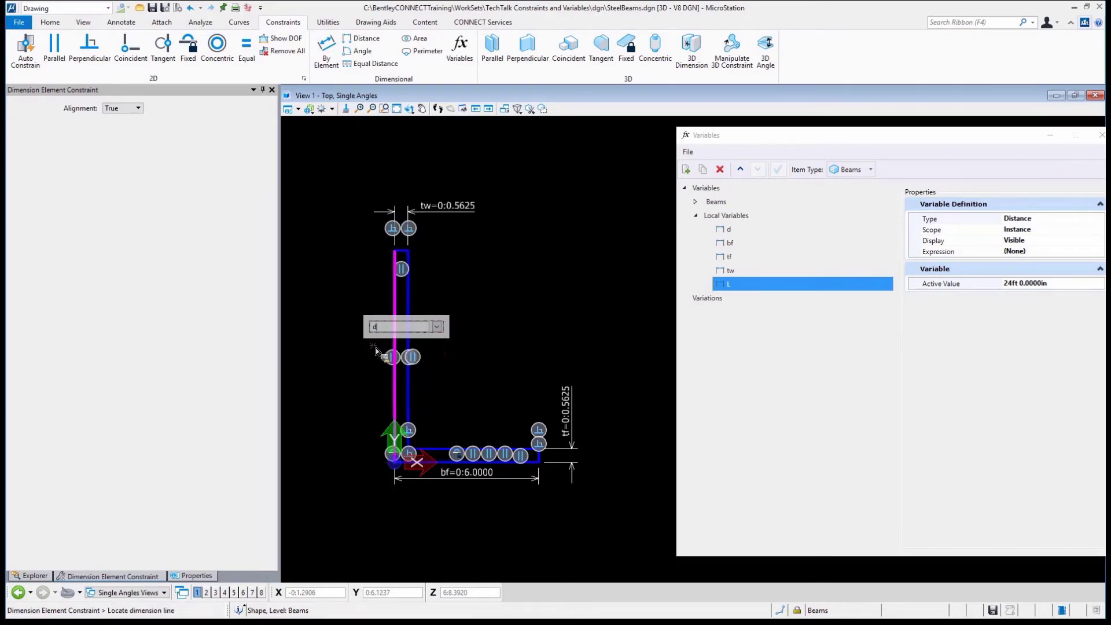
{"action": "left_click", "coordinate": [467, 339]}
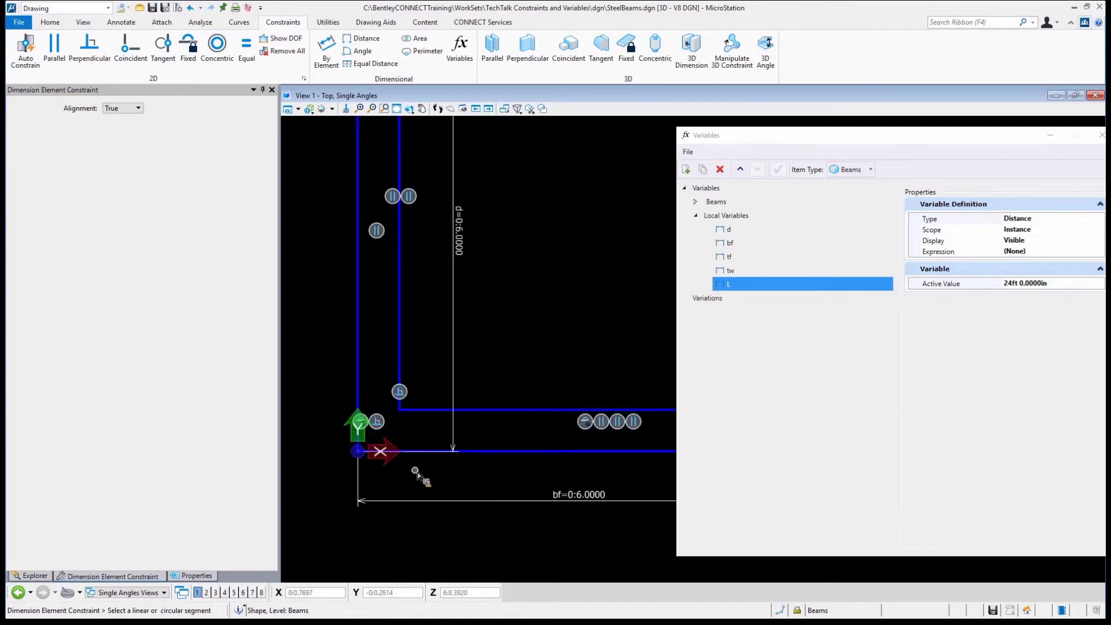
{"action": "scroll", "coordinate": [425, 467], "scroll_direction": "up", "scroll_amount": 5}
{"action": "scroll", "coordinate": [380, 454], "scroll_direction": "down", "scroll_amount": 4}
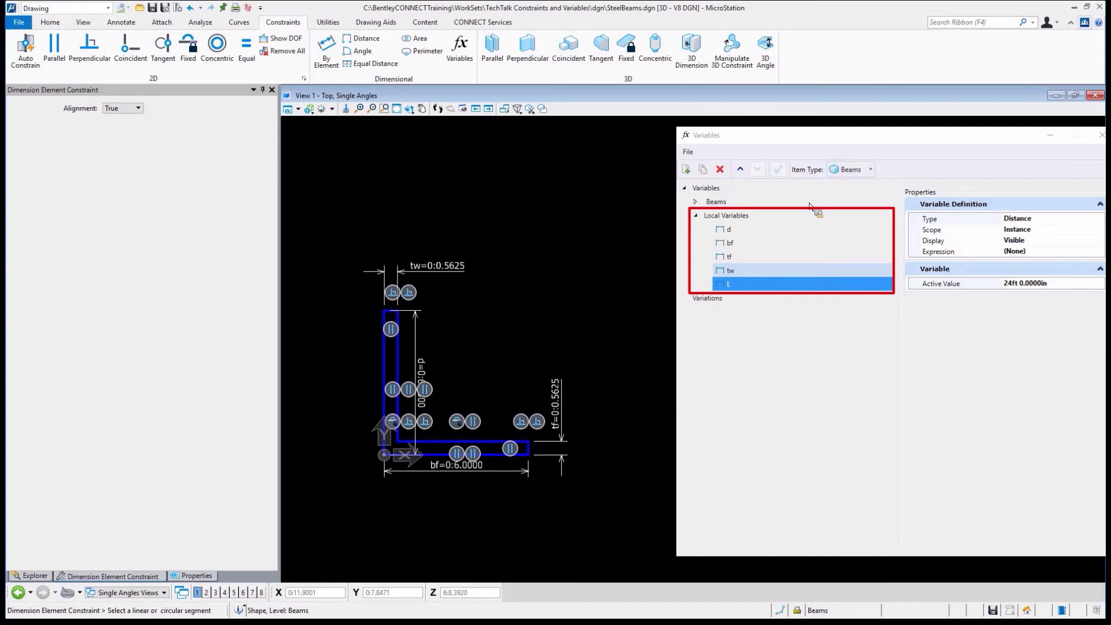
- Create a new variation of the local variables and name it L6x6x9/16 (12ft)
{"action": "left_click_drag", "start_coordinate": [751, 136], "coordinate": [699, 130]}
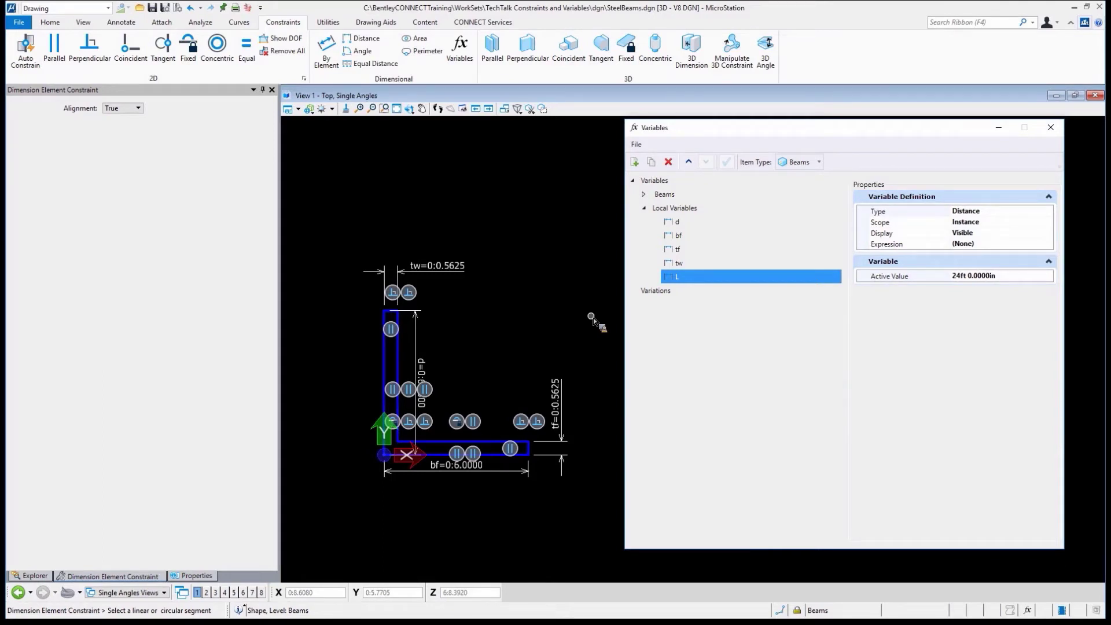
{"action": "left_click", "coordinate": [658, 290]}
{"action": "key", "text": "ctrl+n"}
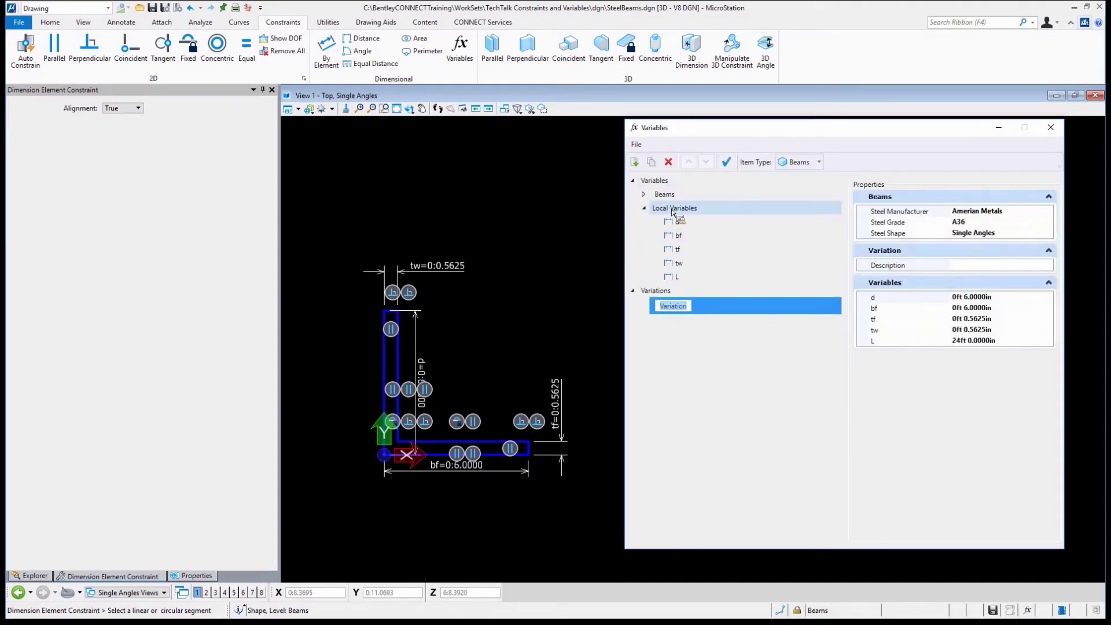
{"action": "left_click", "coordinate": [671, 210]}
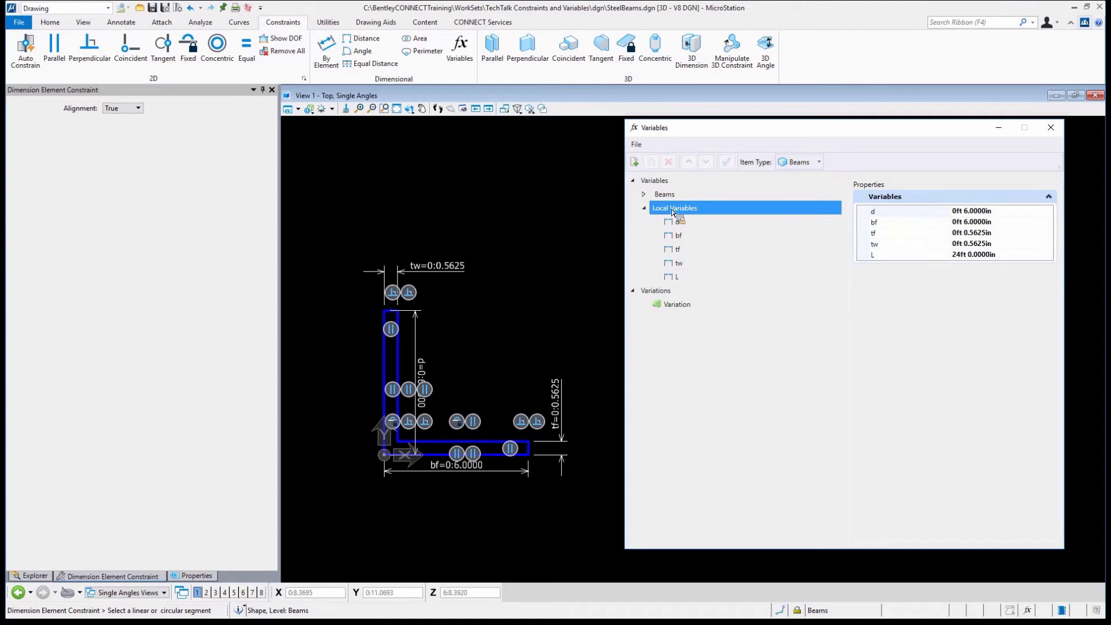
{"action": "left_click", "coordinate": [678, 304]}
{"action": "right_click", "coordinate": [684, 308]}
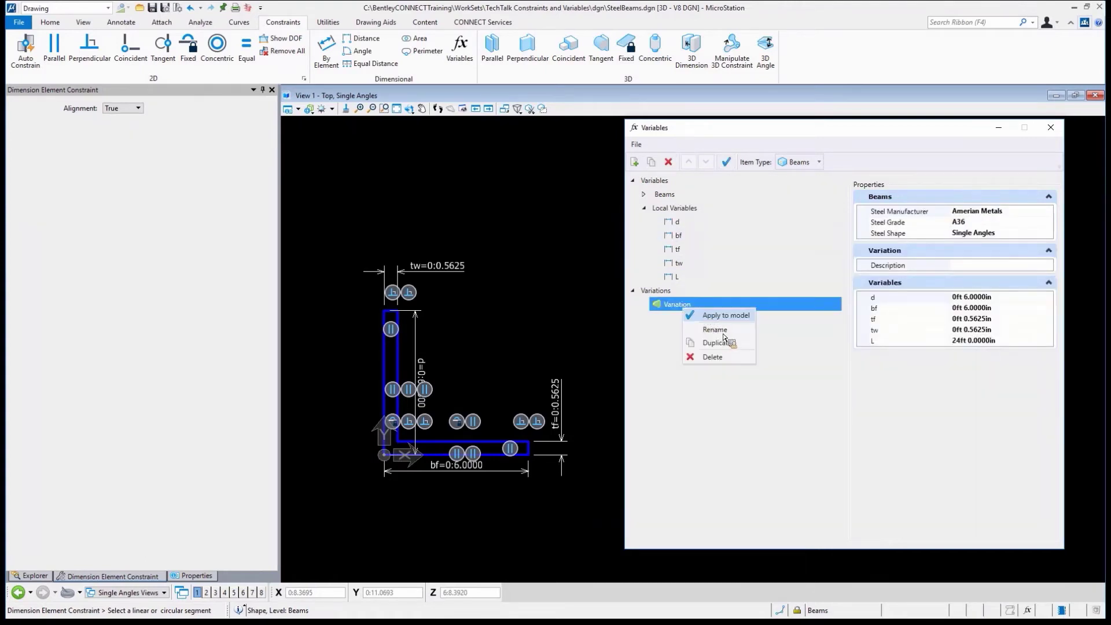
{"action": "left_click", "coordinate": [724, 334]}
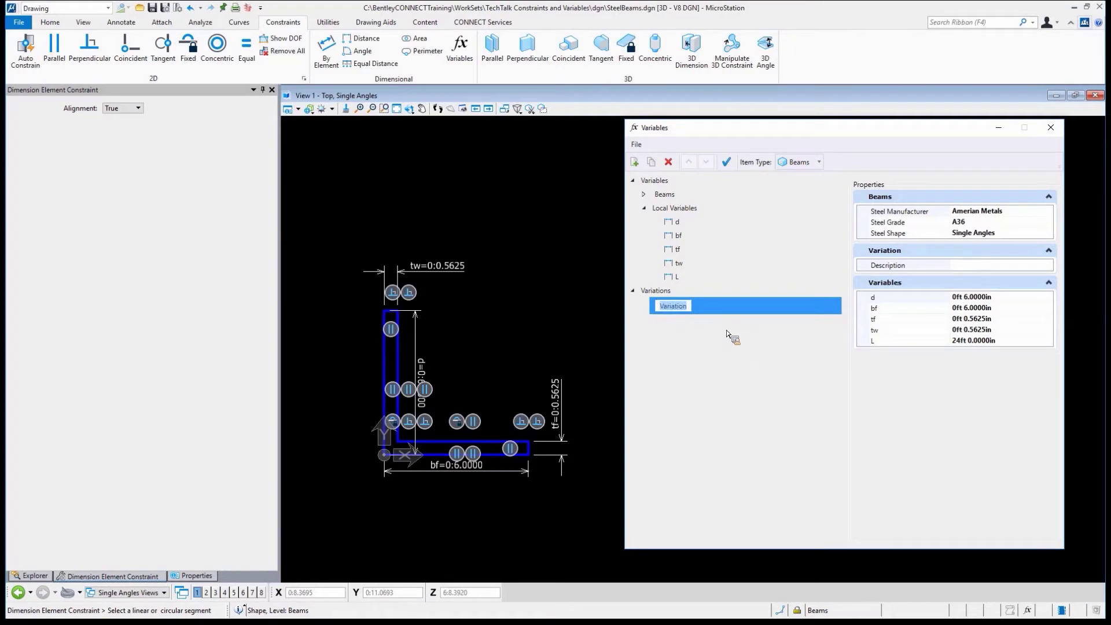
{"action": "type", "text": "L6x6x9/16 ("}
{"action": "type", "text": "12ft)"}
{"action": "key", "text": "Return"}
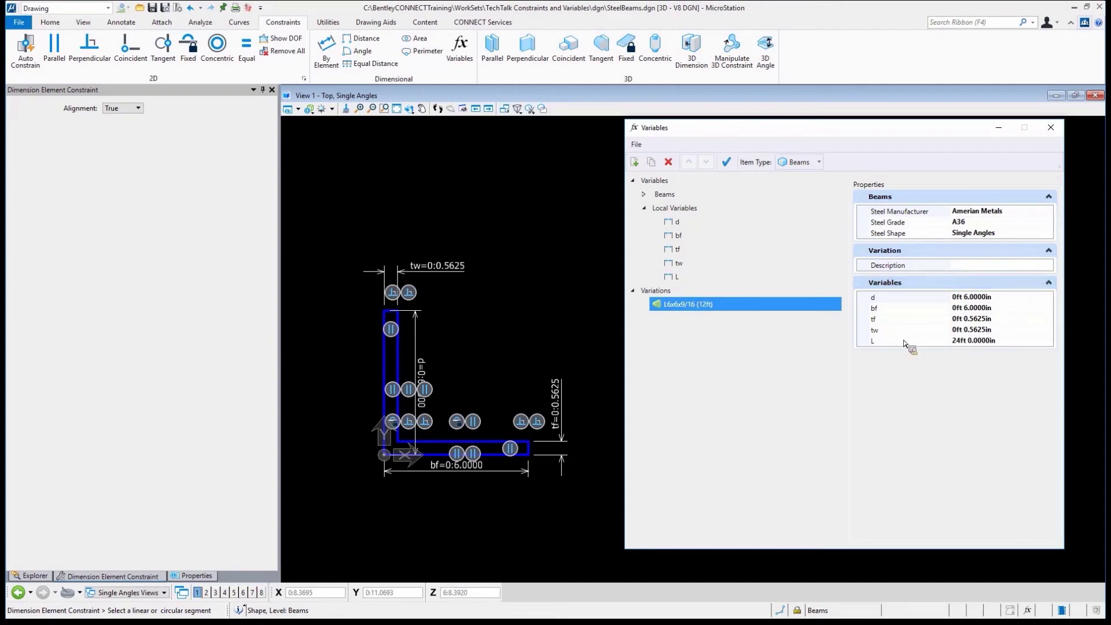
- Set the length variable L of the L6x6x9/16 (12ft) variation to 12 ft
{"action": "left_click", "coordinate": [955, 342]}
{"action": "double_click", "coordinate": [955, 341]}
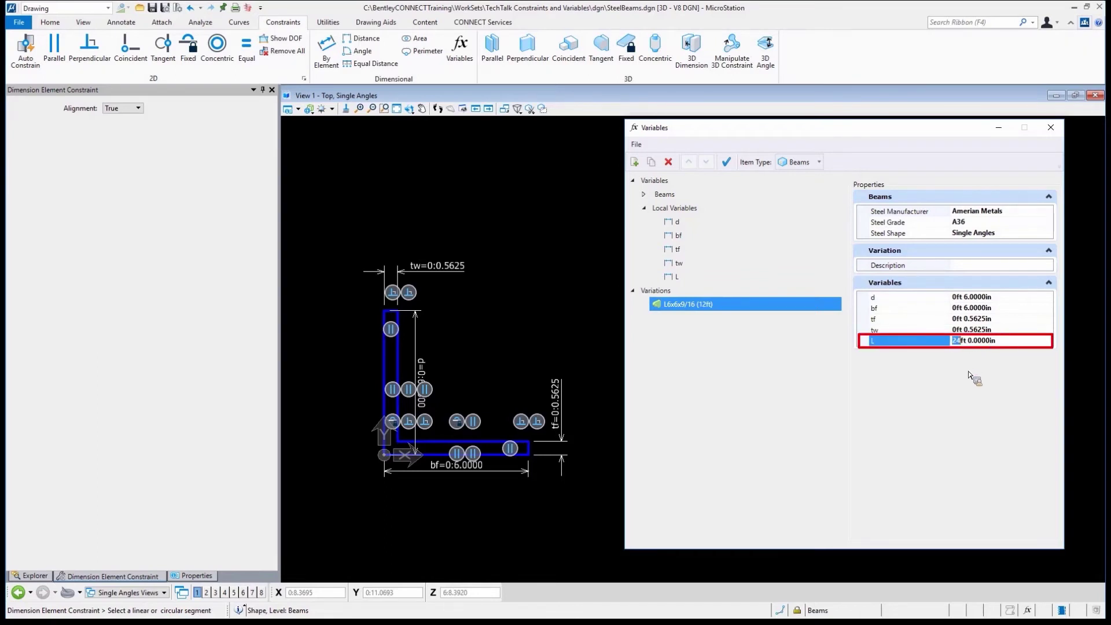
{"action": "type", "text": "12"}
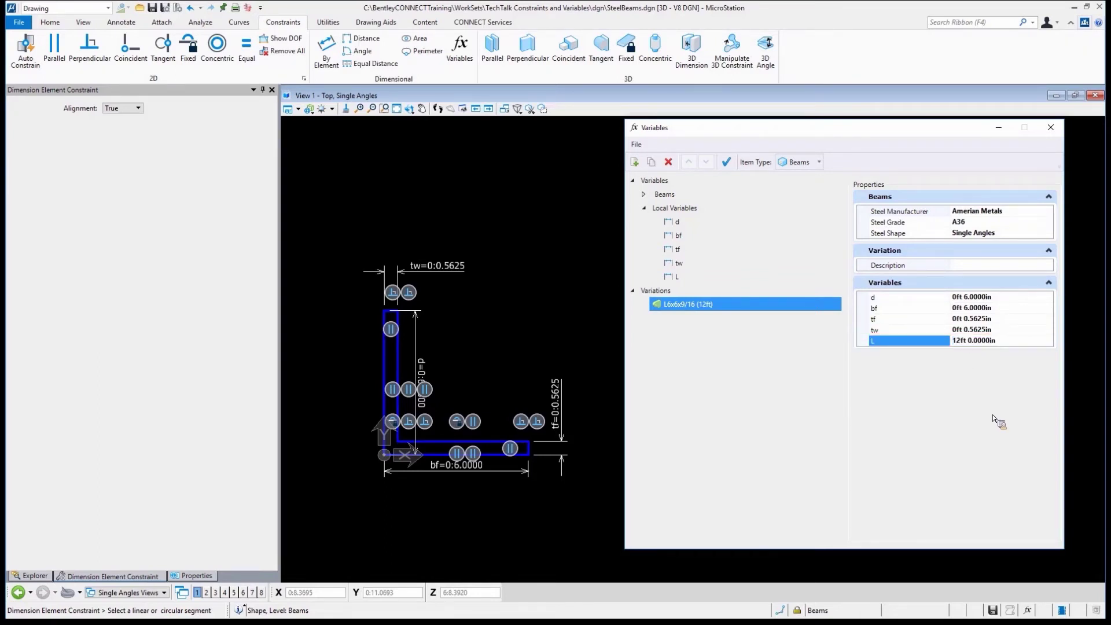
- Duplicate the L6x6x9/16 (12ft) variation and name the copy L6x6x9/16 (24ft)
{"action": "right_click", "coordinate": [698, 303]}
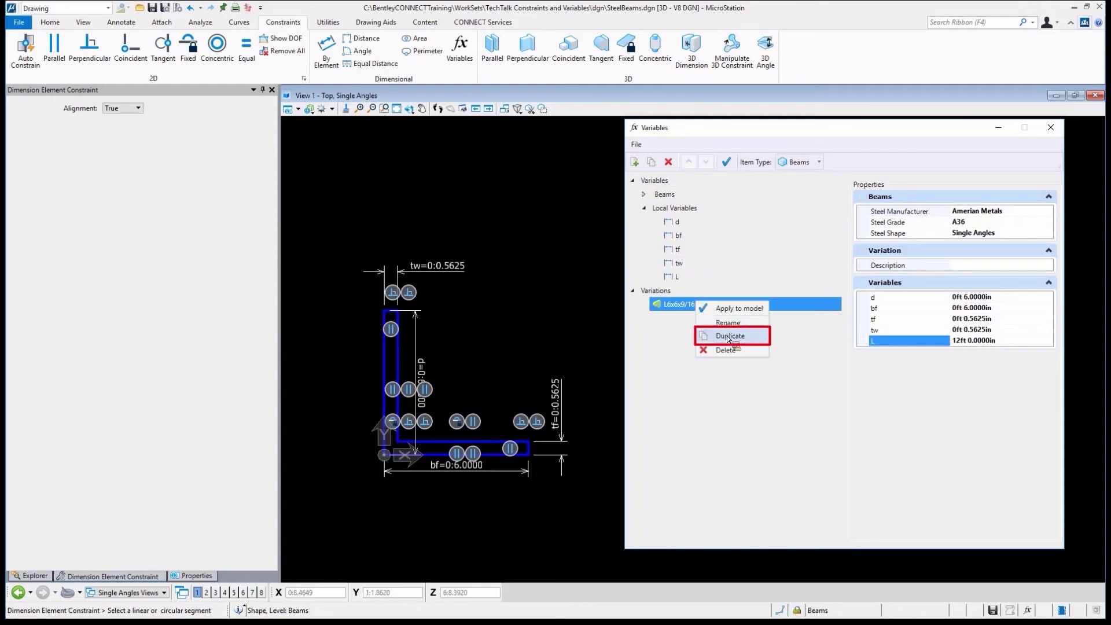
{"action": "left_click", "coordinate": [728, 335]}
{"action": "left_click", "coordinate": [702, 323]}
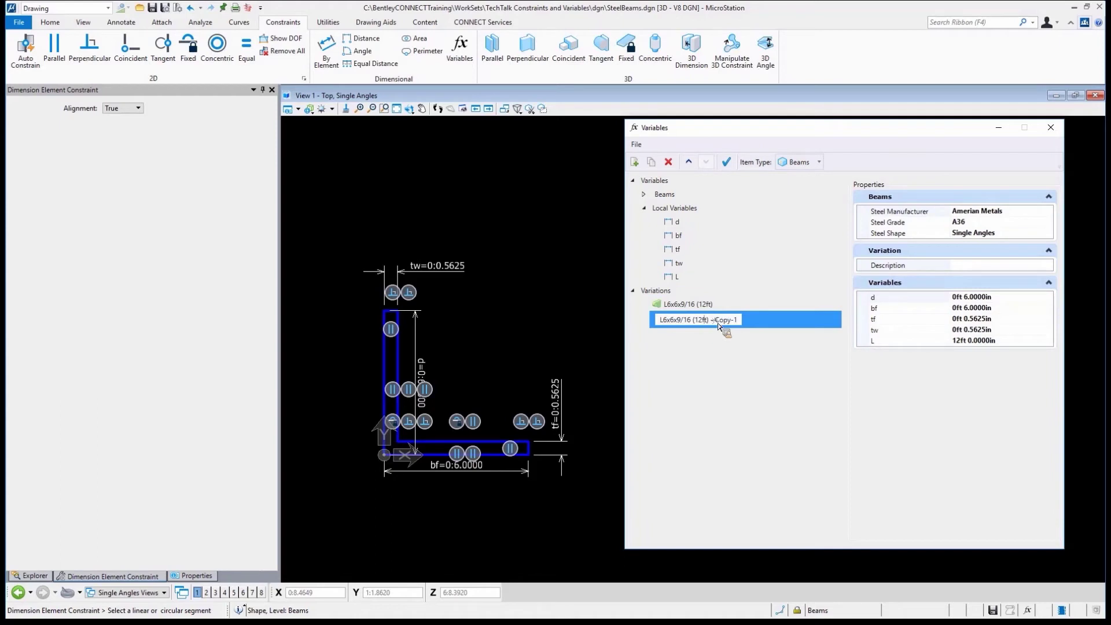
{"action": "key", "text": "Delete"}
{"action": "key", "text": "Delete"}
{"action": "key", "text": "Delete"}
{"action": "key", "text": "Delete"}
{"action": "key", "text": "Delete"}
{"action": "key", "text": "Delete"}
{"action": "key", "text": "Delete"}
{"action": "key", "text": "Delete"}
{"action": "key", "text": "Delete"}
{"action": "key", "text": "Delete"}
{"action": "key", "text": "Delete"}
{"action": "key", "text": "Delete"}
{"action": "type", "text": "4"}
{"action": "type", "text": "24"}
{"action": "key", "text": "Return"}
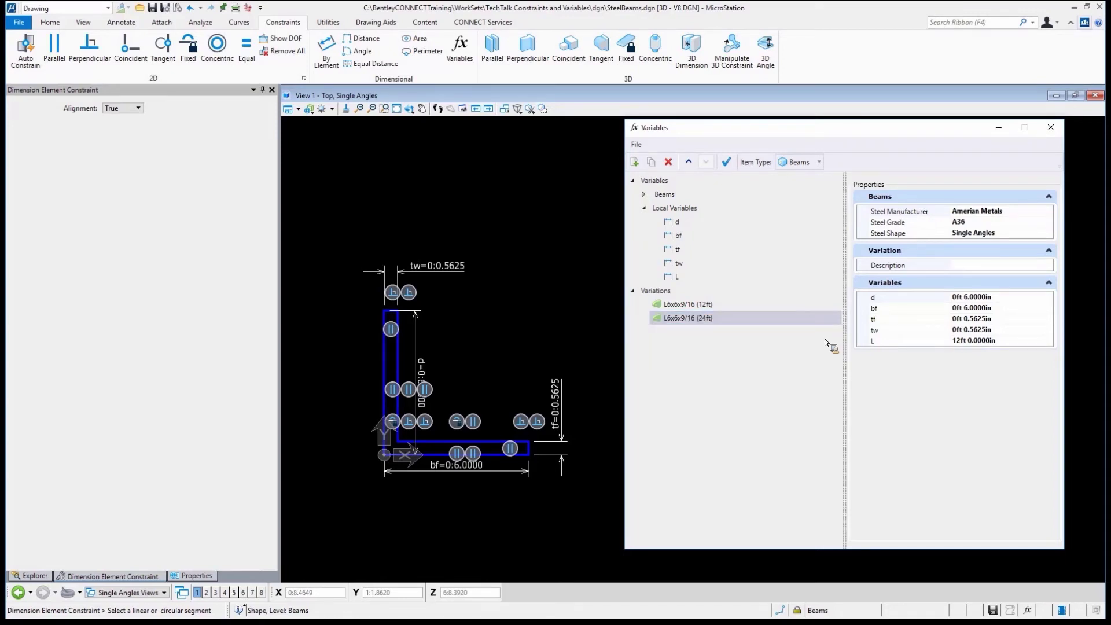
- Set the length variable L of the L6x6x9/16 (24ft) variation to 24 ft
{"action": "left_click", "coordinate": [987, 341]}
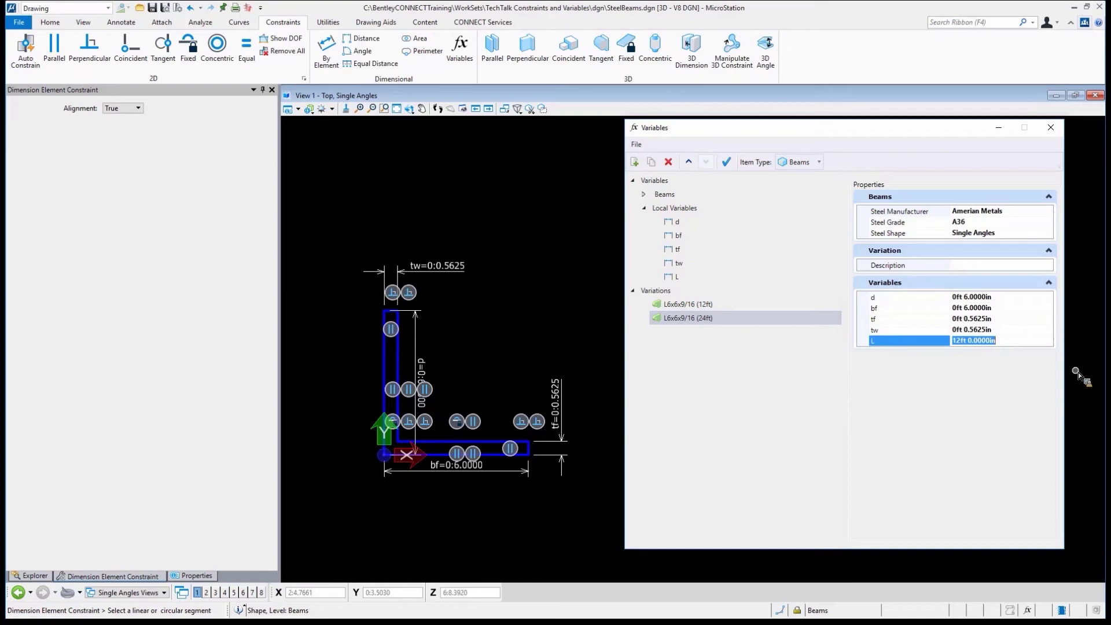
{"action": "type", "text": "24"}
{"action": "key", "text": "Return"}
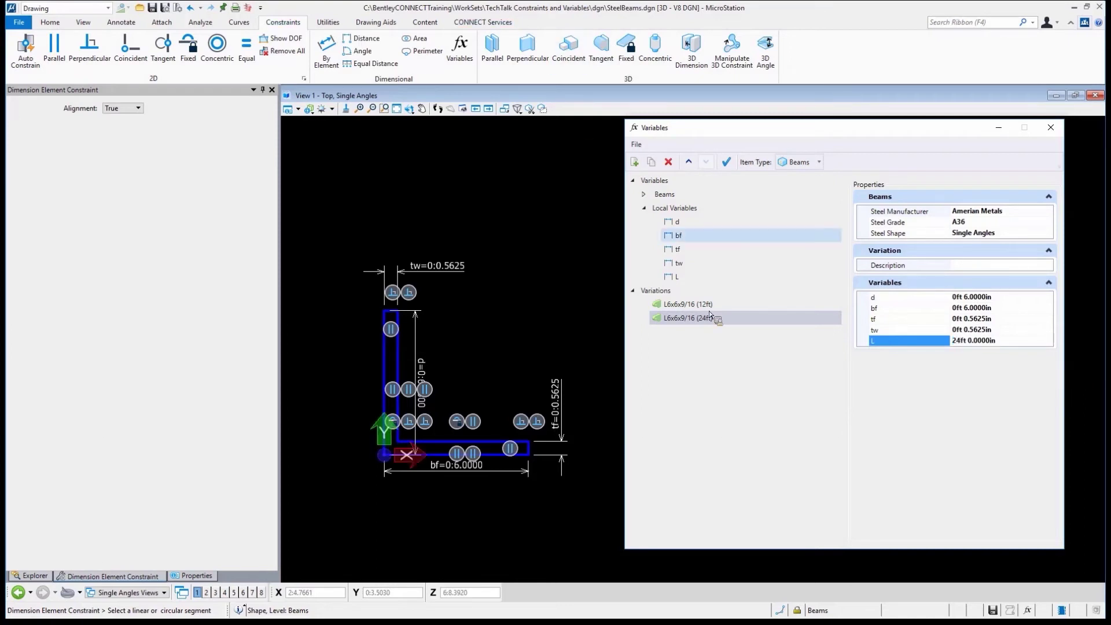
- Add a third variation named L6x4x3/8 (24)
{"action": "left_click", "coordinate": [674, 208]}
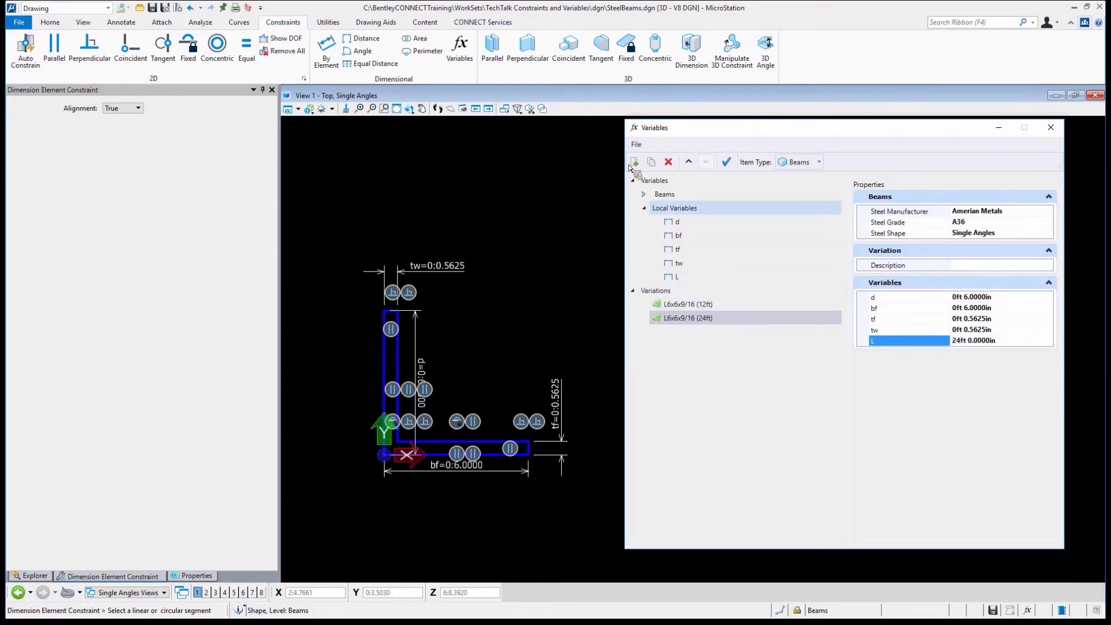
{"action": "left_click", "coordinate": [635, 163]}
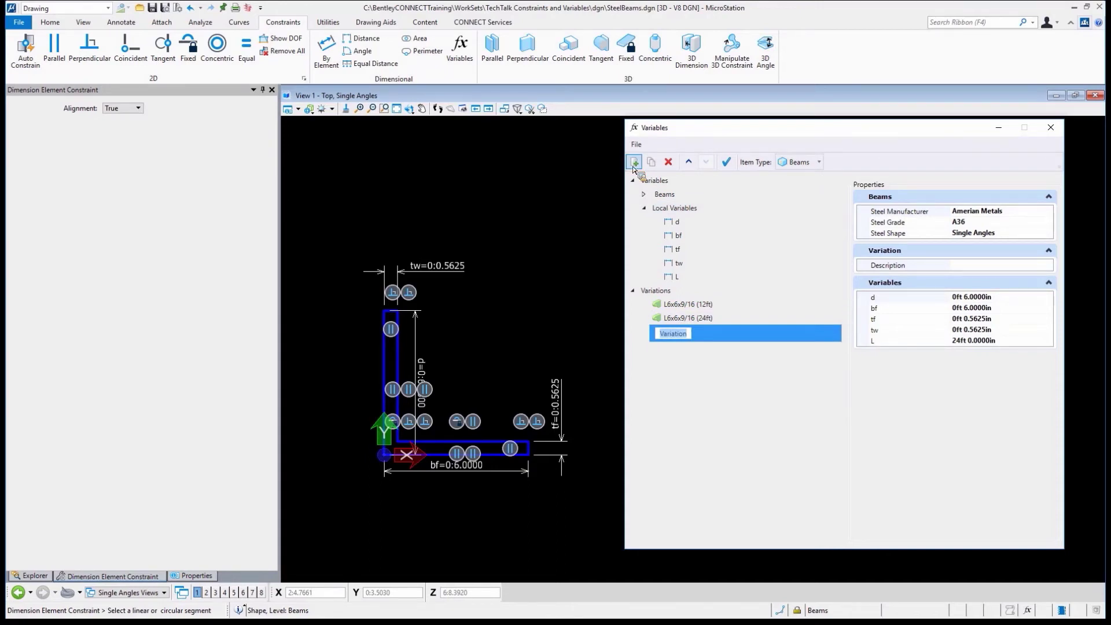
{"action": "type", "text": "L"}
{"action": "type", "text": "6x4x3/8 (24"}
{"action": "key", "text": "Return"}
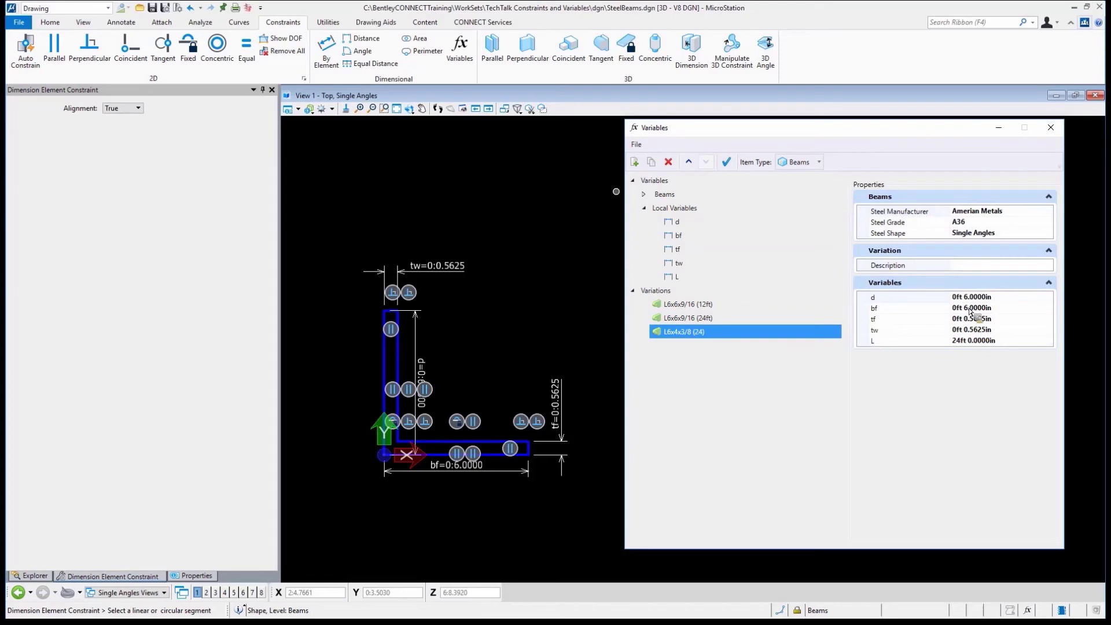
- Set the variable bf of the L6x4x3/8 (24) variation to 4 inches
{"action": "double_click", "coordinate": [1012, 299]}
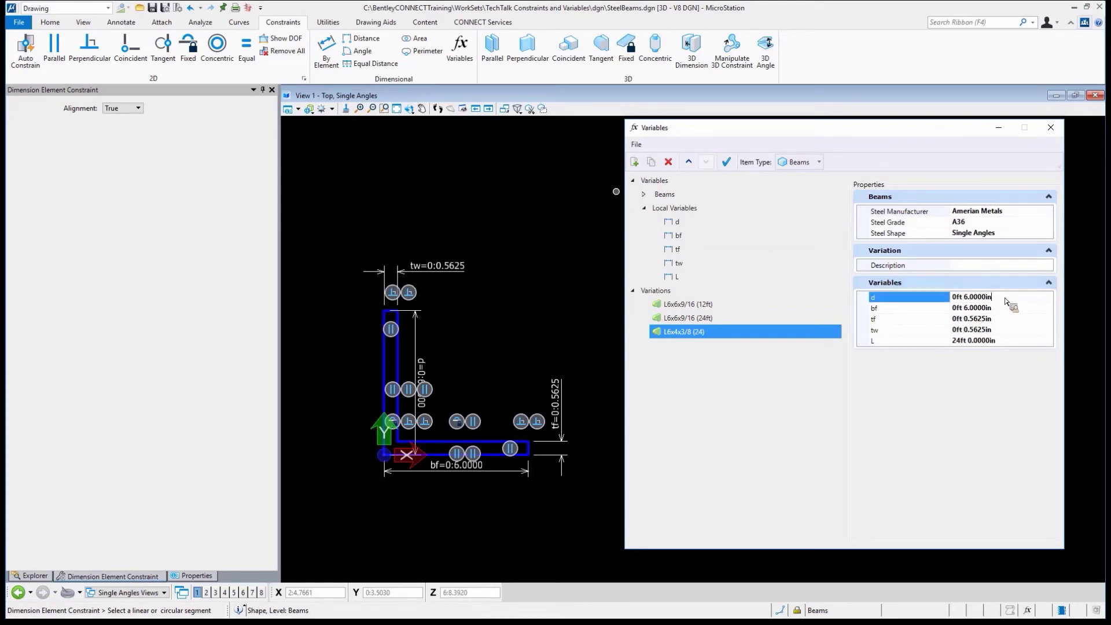
{"action": "left_click_drag", "start_coordinate": [1012, 299], "coordinate": [966, 302]}
{"action": "left_click", "coordinate": [1007, 319]}
{"action": "double_click", "coordinate": [998, 308]}
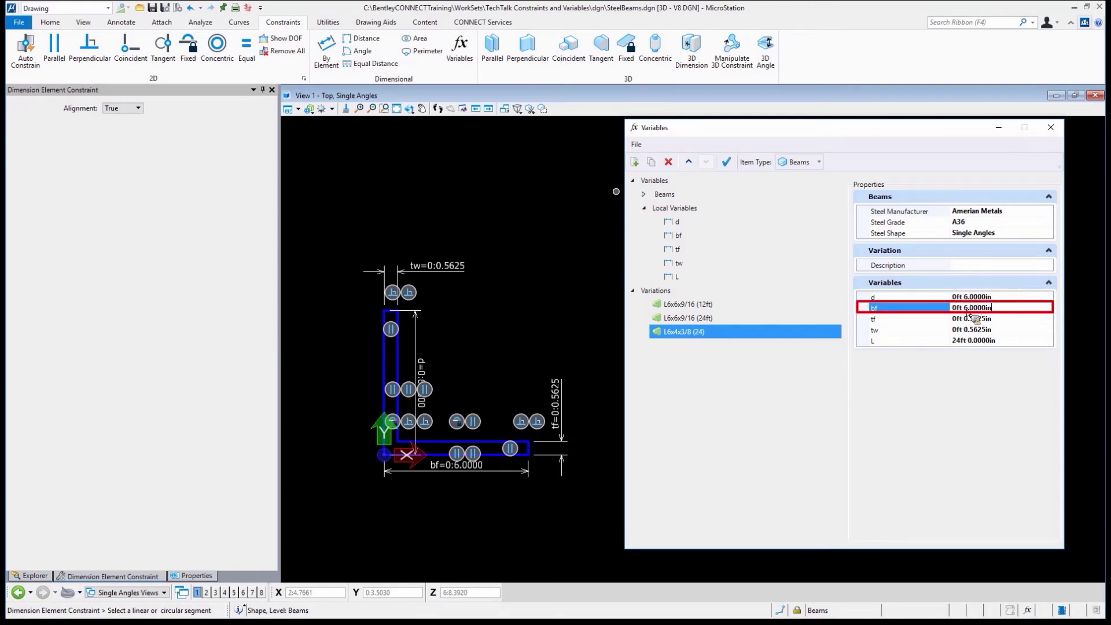
{"action": "double_click", "coordinate": [968, 312]}
{"action": "type", "text": "4"}
{"action": "left_click", "coordinate": [999, 329]}
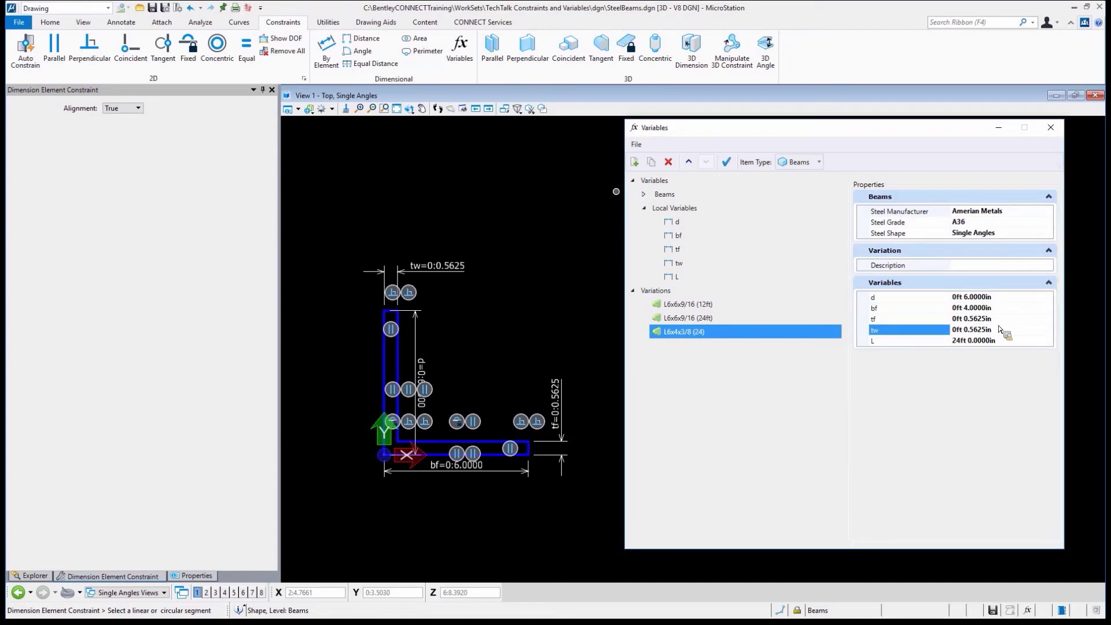
- Set the variable tf of the L6x4x3/8 (24) variation to 0.375 inches
{"action": "left_click", "coordinate": [1009, 319]}
{"action": "left_click", "coordinate": [1014, 319]}
{"action": "double_click", "coordinate": [1015, 320]}
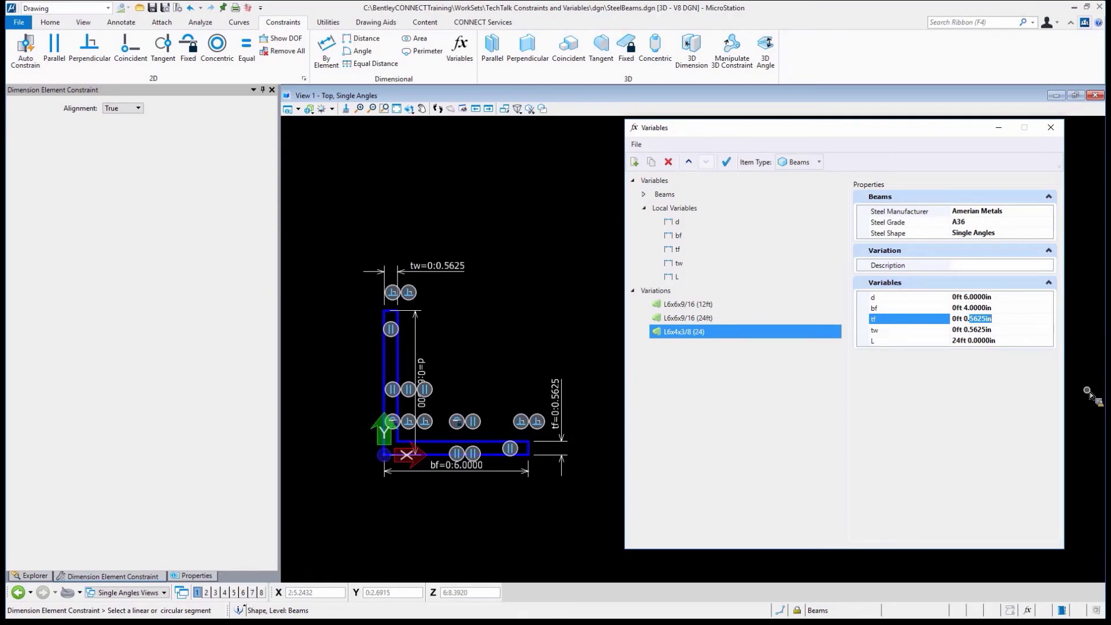
{"action": "type", "text": "37"}
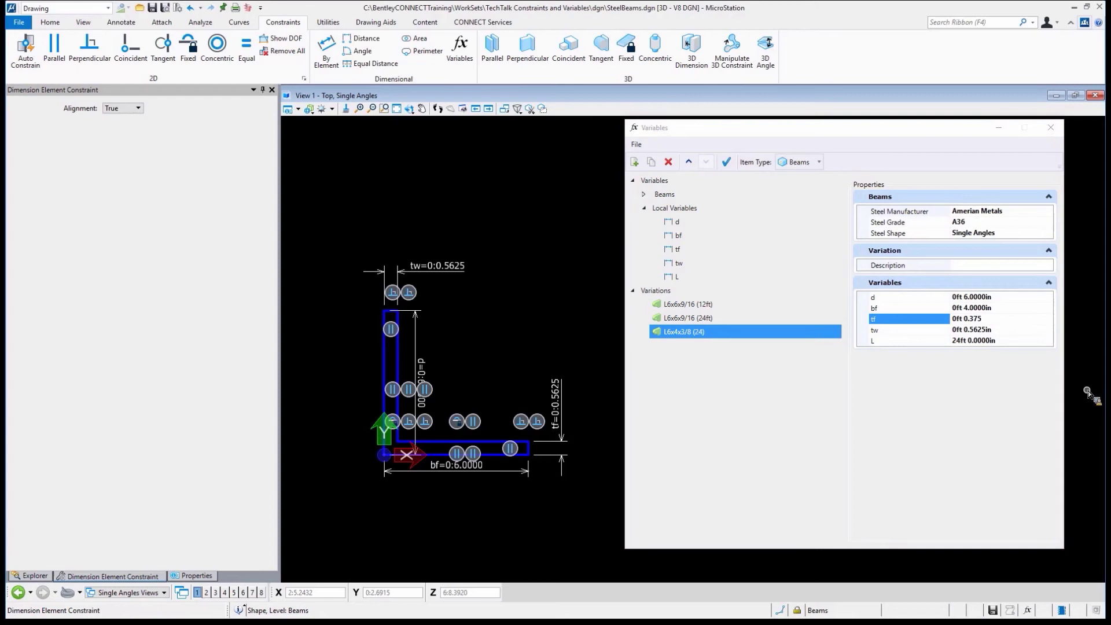
{"action": "key", "text": "Return"}
- Copy the tf value of the L6x4x3/8 (24) variation into its tw variable
{"action": "left_click", "coordinate": [993, 320]}
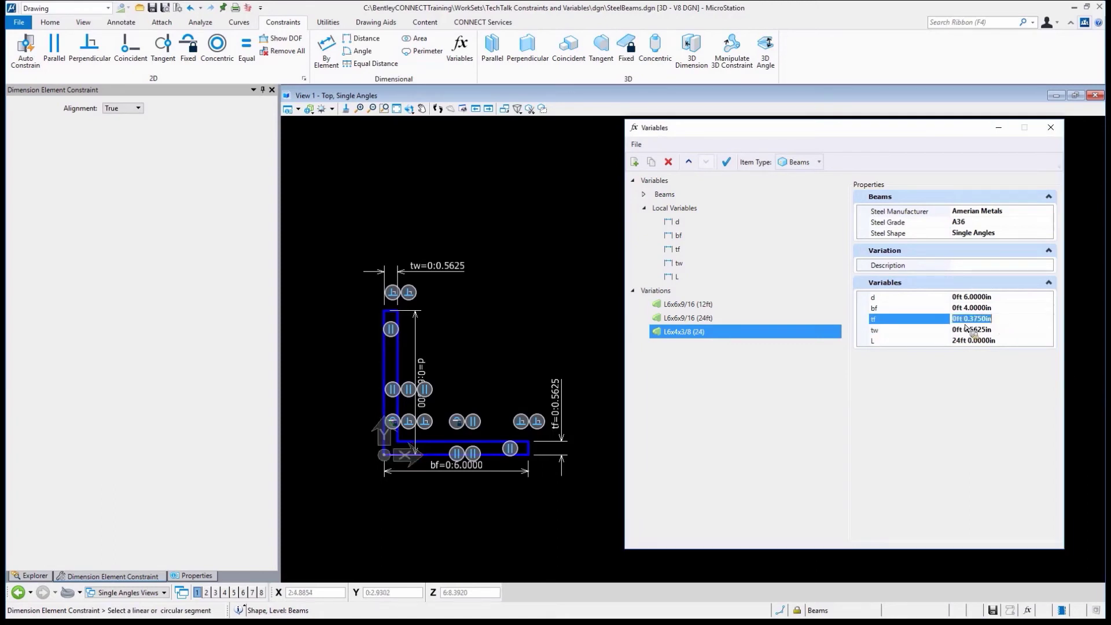
{"action": "right_click", "coordinate": [995, 324]}
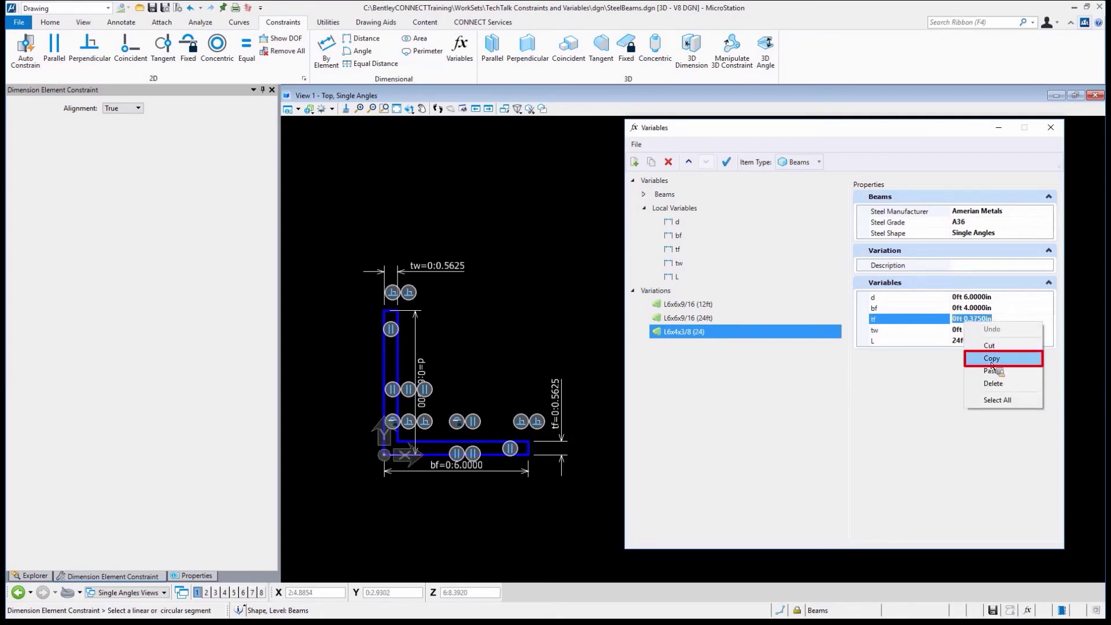
{"action": "left_click", "coordinate": [992, 360]}
{"action": "left_click", "coordinate": [986, 331]}
{"action": "right_click", "coordinate": [988, 339]}
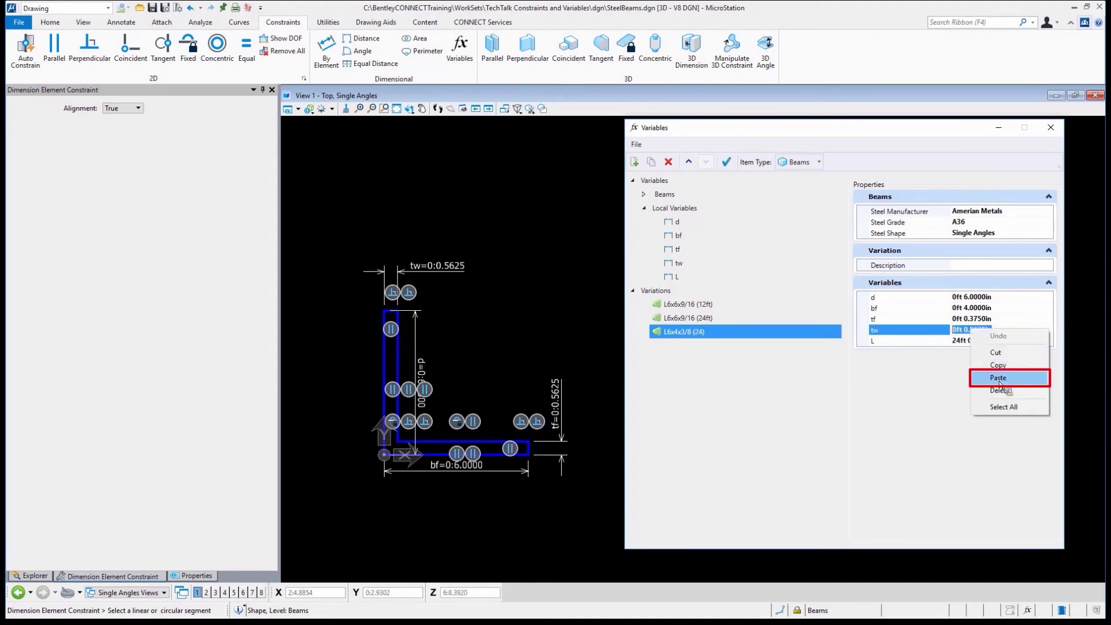
{"action": "left_click", "coordinate": [1000, 378]}
{"action": "left_click", "coordinate": [701, 305]}
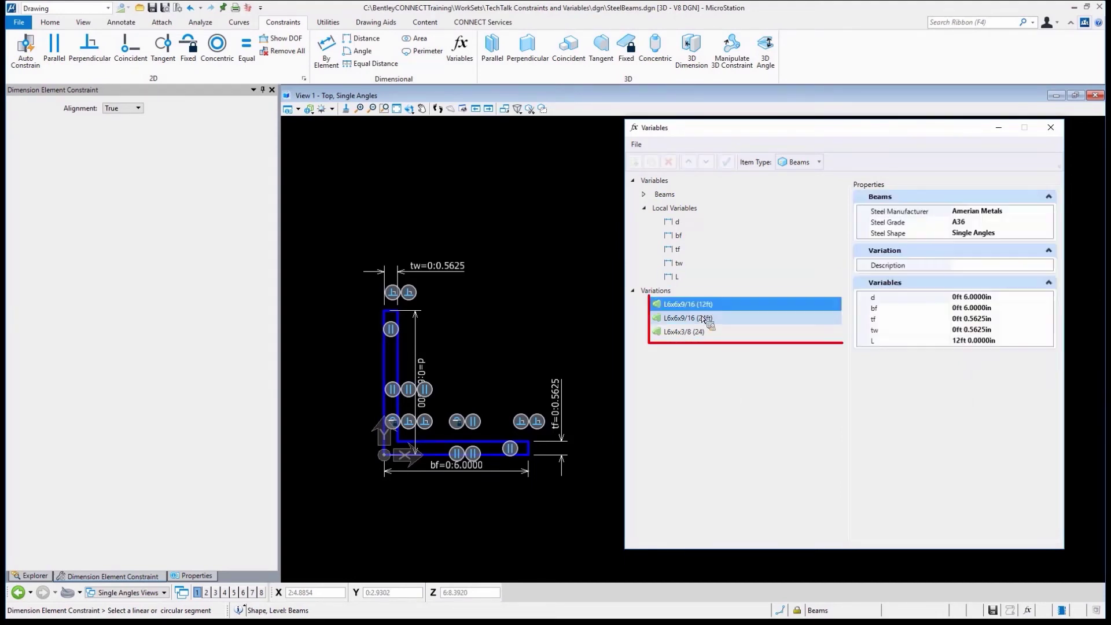
{"action": "left_click", "coordinate": [702, 332]}
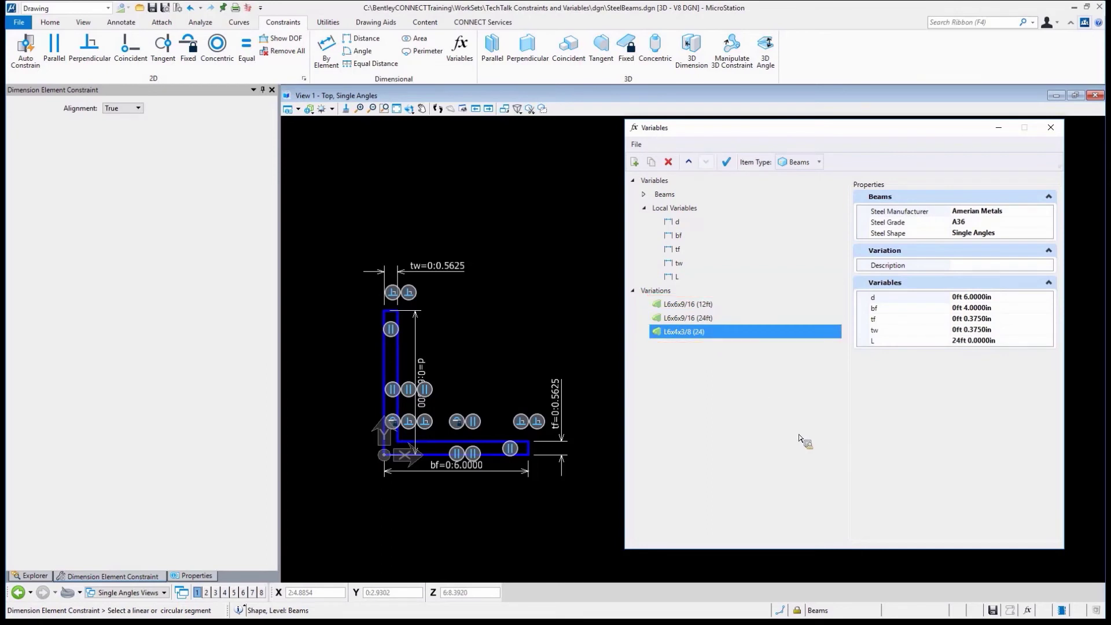
- Apply the L6x6x9/16 (12ft) variation to the model
{"action": "right_click", "coordinate": [451, 180]}
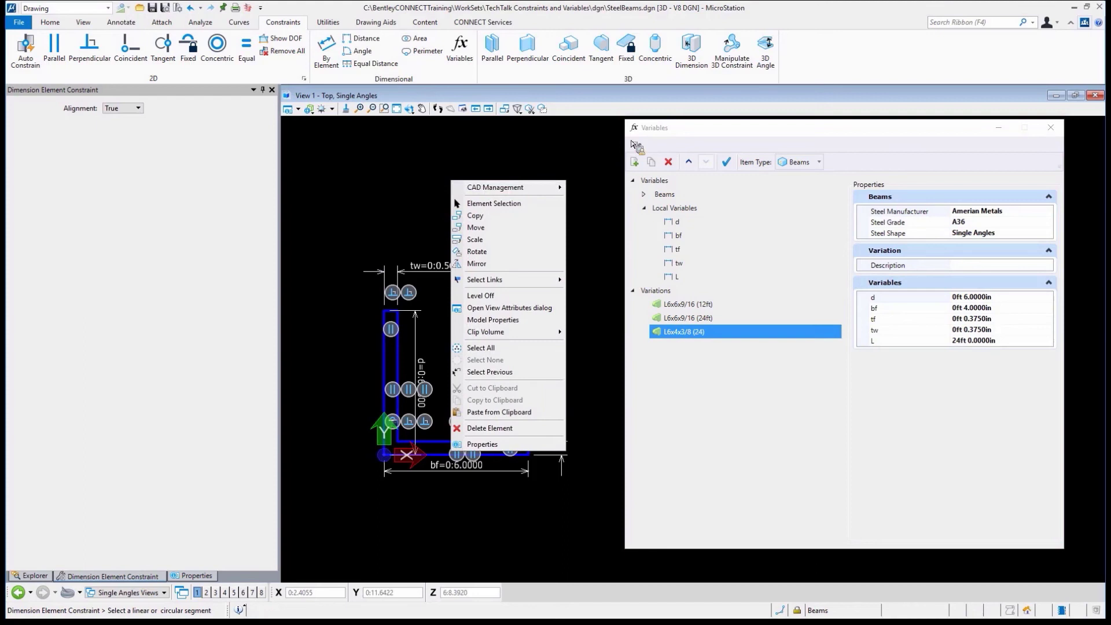
{"action": "left_click", "coordinate": [706, 161]}
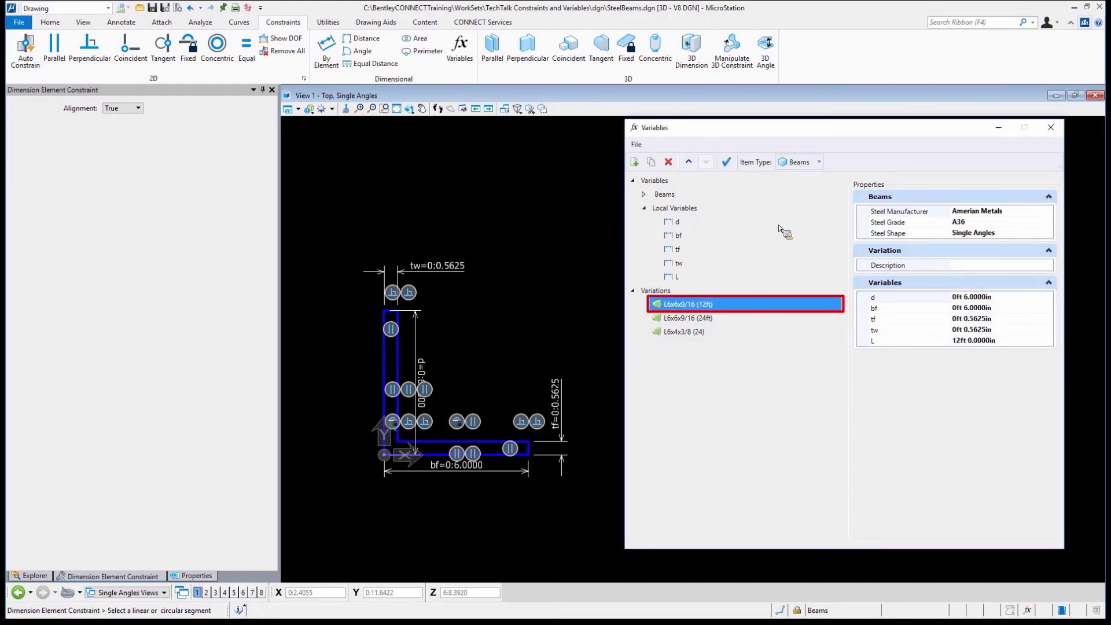
{"action": "left_click", "coordinate": [726, 162]}
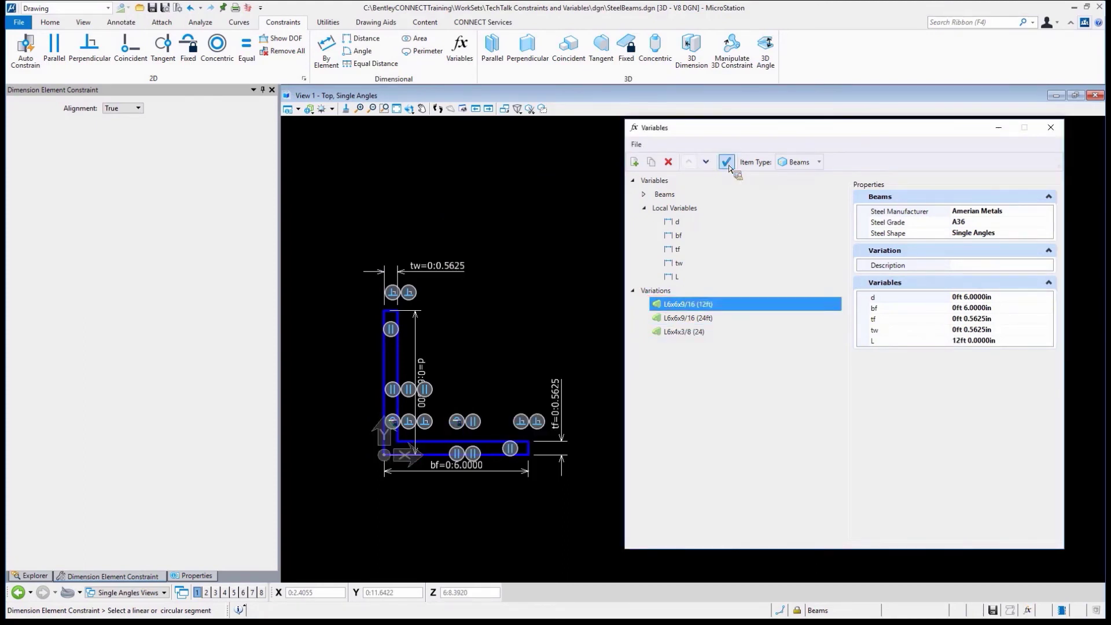
- Apply the L6x6x9/16 (24ft) variation to the model, followed by the L6x4x3/8 (24) variation
{"action": "left_click", "coordinate": [719, 332]}
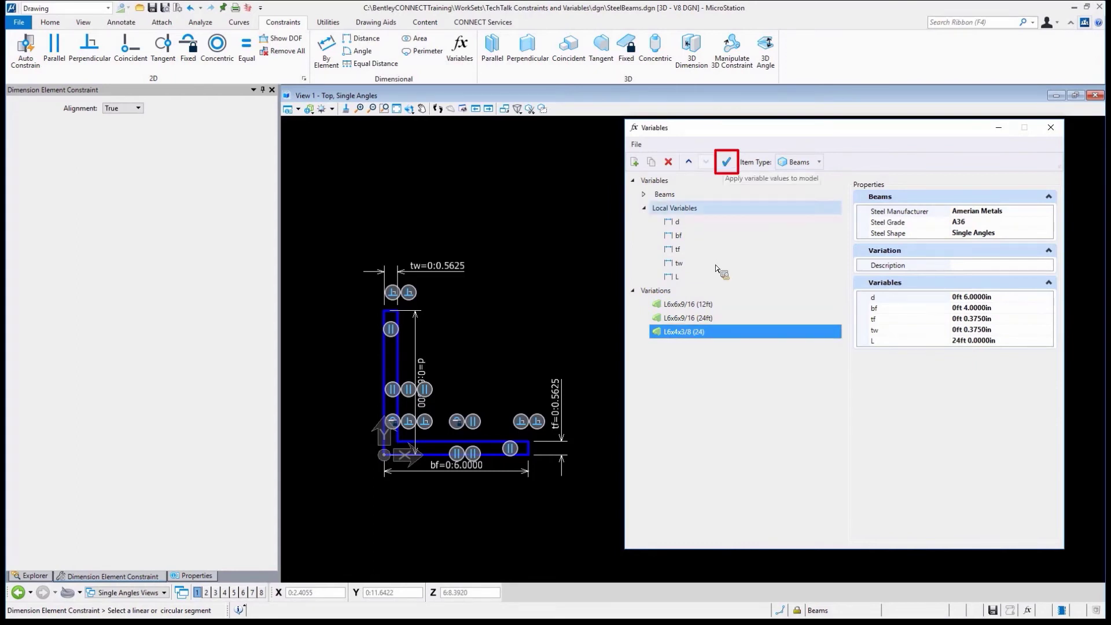
{"action": "left_click", "coordinate": [696, 319]}
{"action": "left_click", "coordinate": [727, 163]}
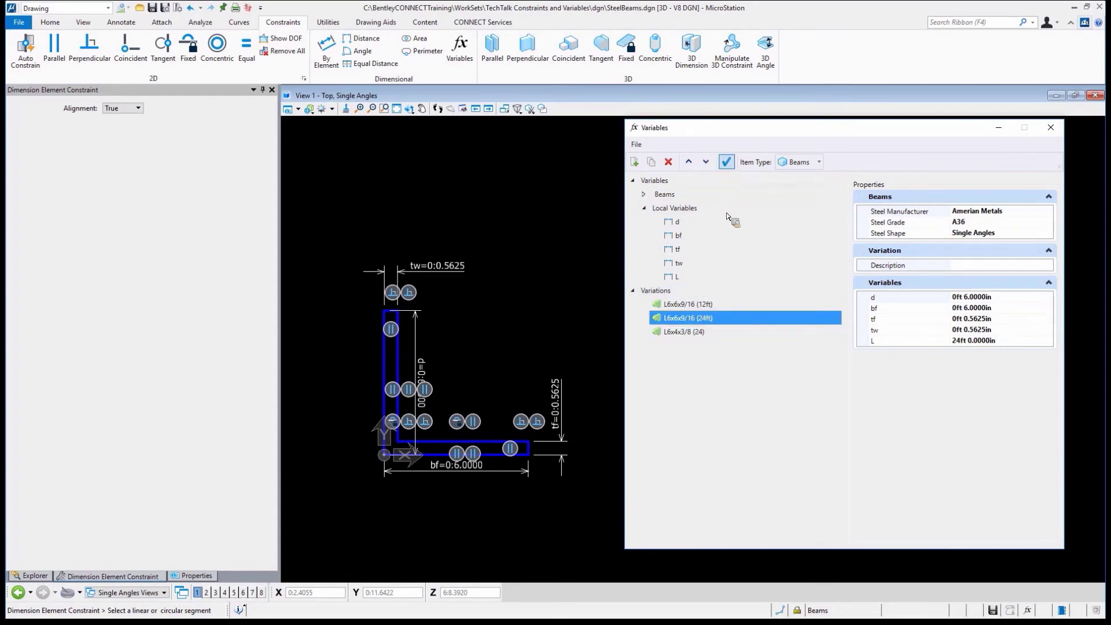
{"action": "left_click", "coordinate": [709, 336]}
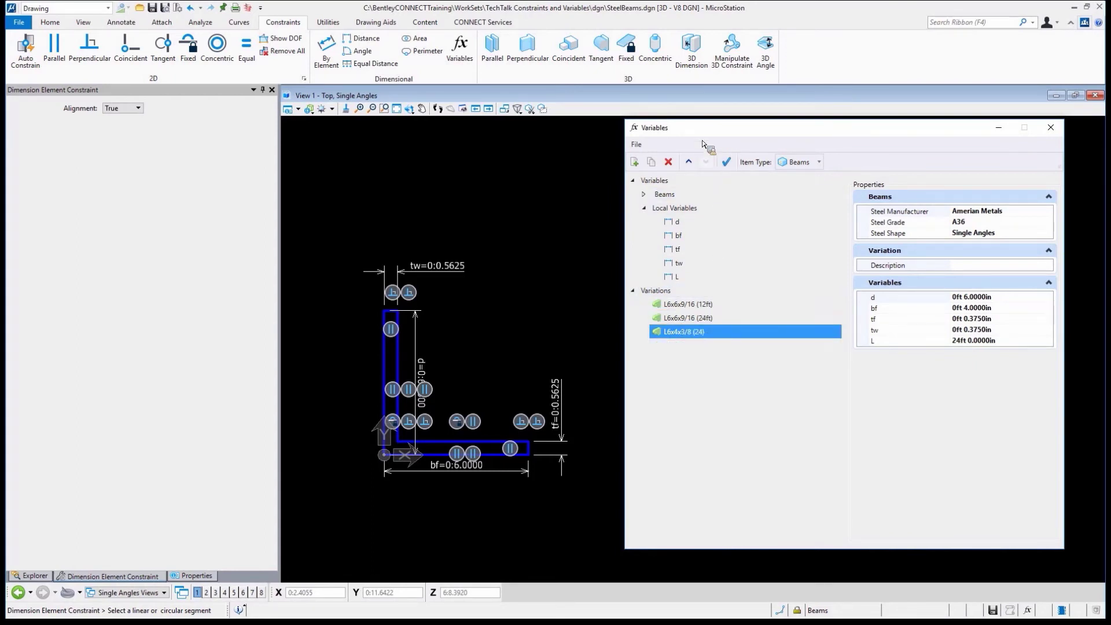
{"action": "left_click", "coordinate": [728, 164]}
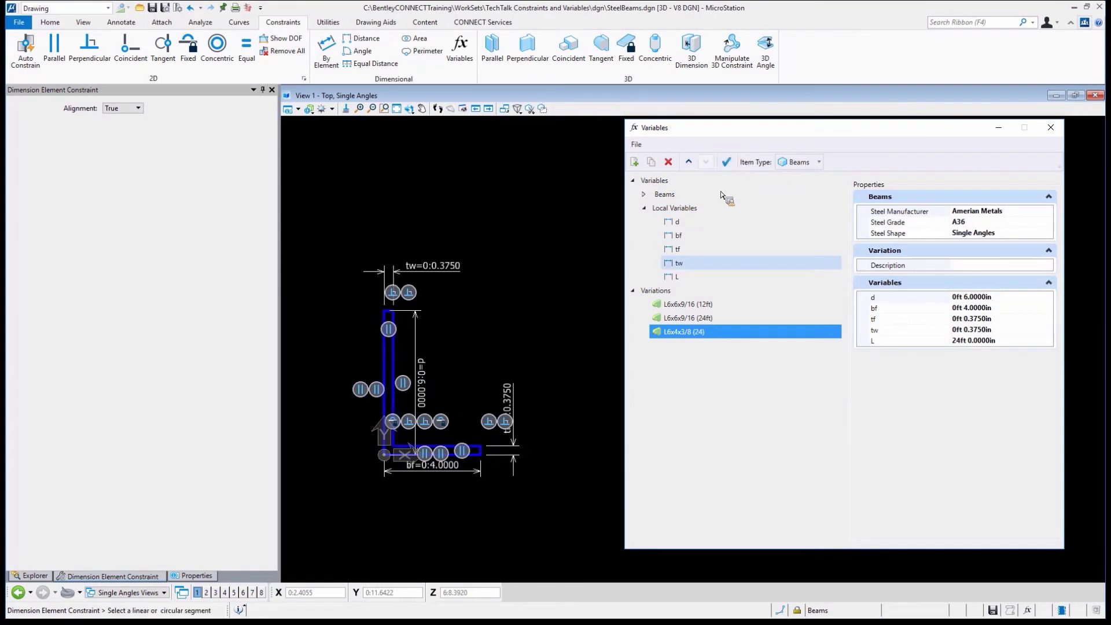
- Switch the profile to the L6x6x9/16 (24ft) variation and back to L6x4x3/8 (24) to compare them
{"action": "left_click", "coordinate": [711, 319]}
{"action": "left_click", "coordinate": [726, 162]}
{"action": "left_click", "coordinate": [744, 331]}
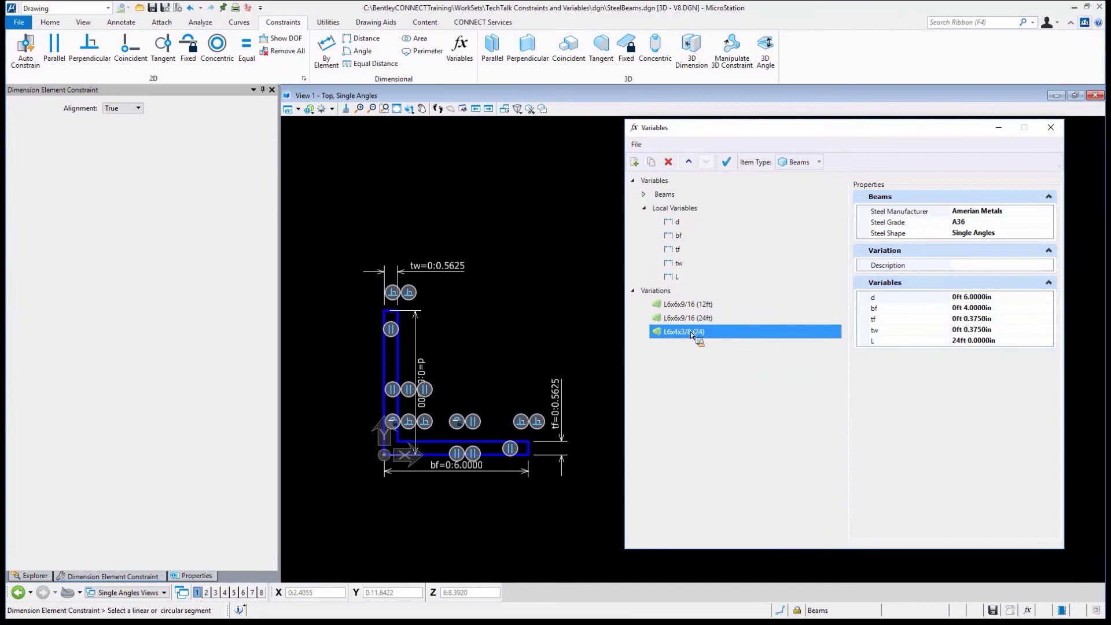
{"action": "left_click", "coordinate": [726, 162]}
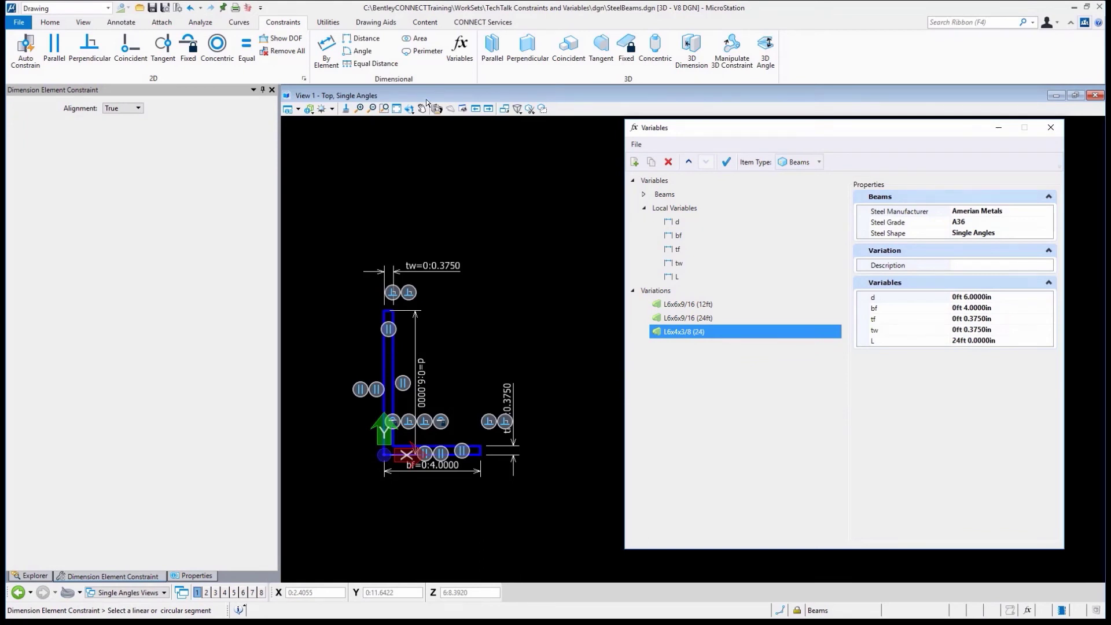
- Set View 1 to isometric and hide the dimensions and constraint markers around the angle profile
{"action": "left_click", "coordinate": [410, 110]}
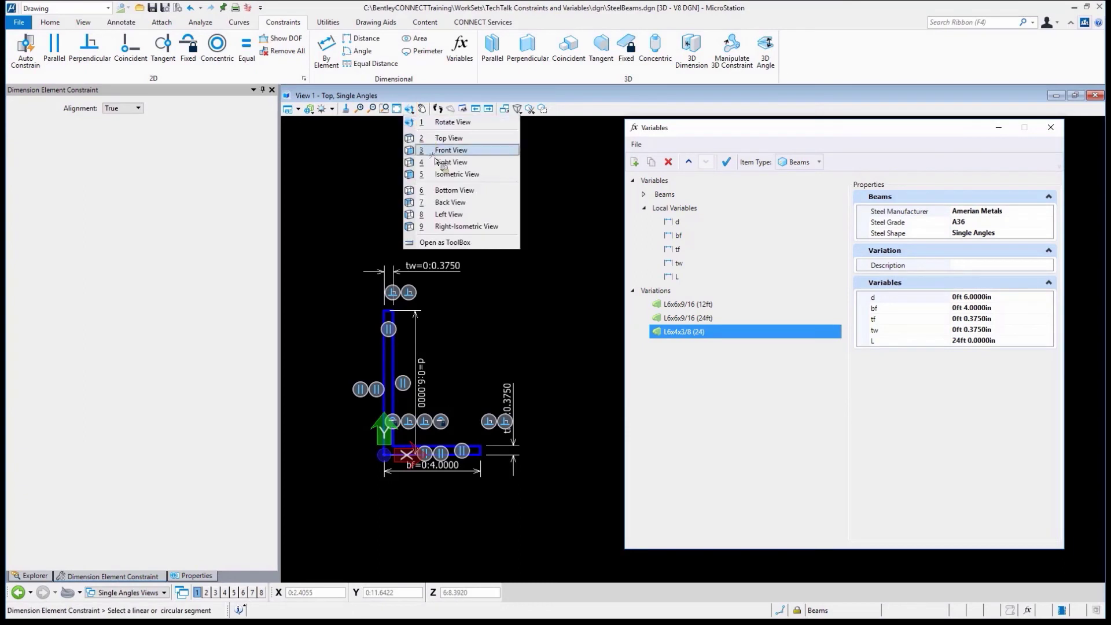
{"action": "left_click", "coordinate": [449, 176]}
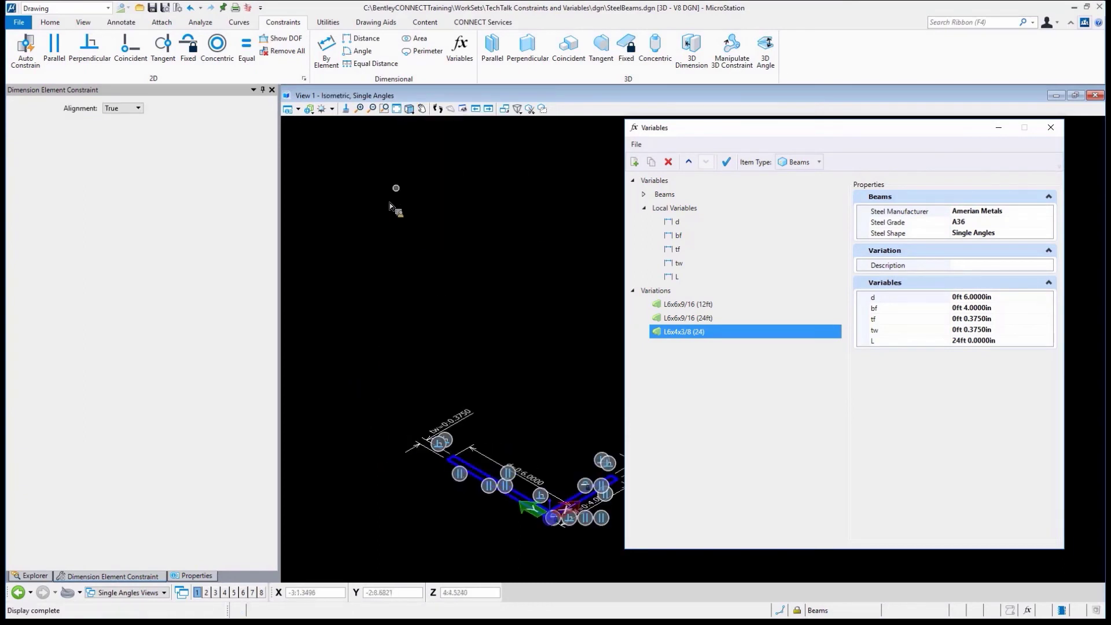
{"action": "left_click", "coordinate": [288, 109]}
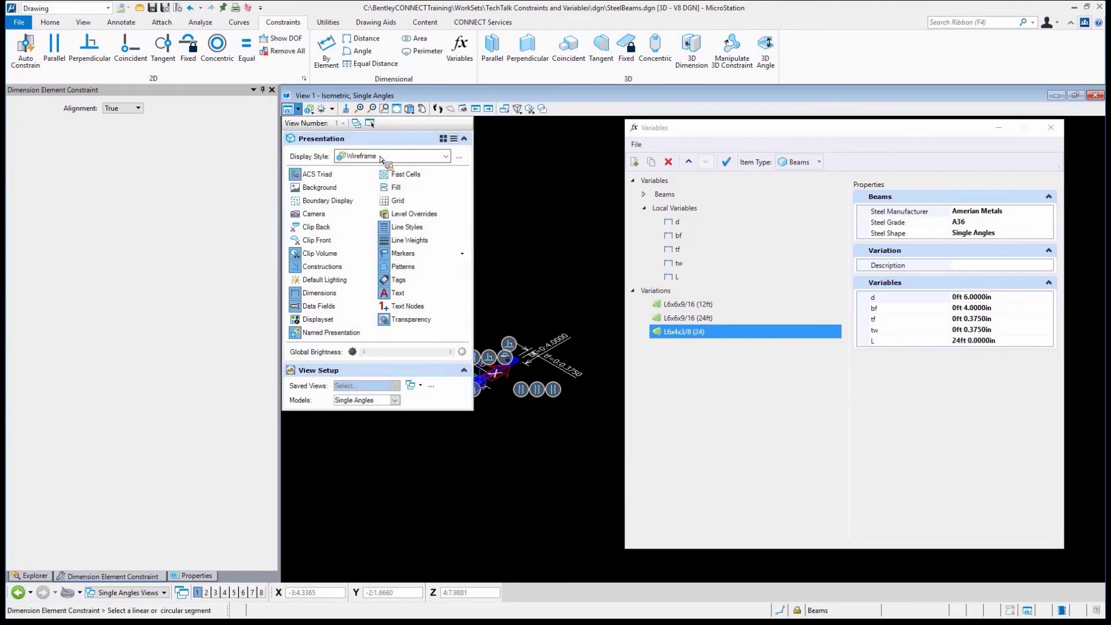
{"action": "left_click", "coordinate": [448, 253]}
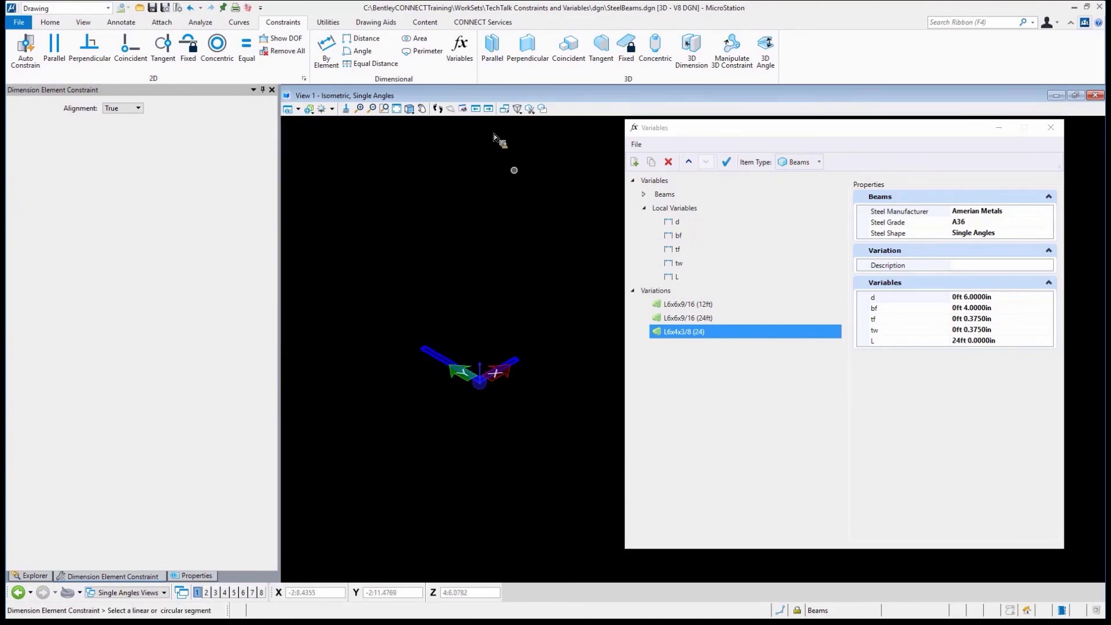
{"action": "scroll", "coordinate": [466, 352], "scroll_direction": "up", "scroll_amount": 5}
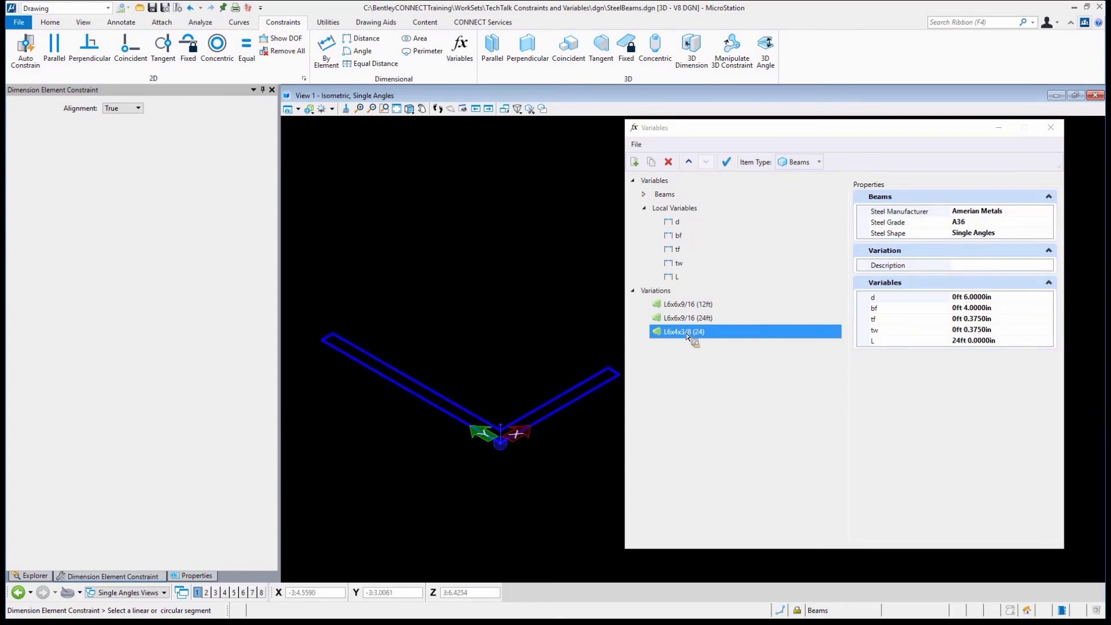
- Move the Variables dialog clear of the profile and switch to the Modeling workflow
{"action": "mouse_move", "coordinate": [700, 331]}
{"action": "left_mouse_down"}
{"action": "mouse_move", "coordinate": [789, 156]}
{"action": "mouse_move", "coordinate": [833, 385]}
{"action": "mouse_move", "coordinate": [625, 350]}
{"action": "mouse_move", "coordinate": [342, 185]}
{"action": "mouse_move", "coordinate": [453, 172]}
{"action": "mouse_move", "coordinate": [151, 27]}
{"action": "left_mouse_up"}
{"action": "left_click", "coordinate": [107, 8]}
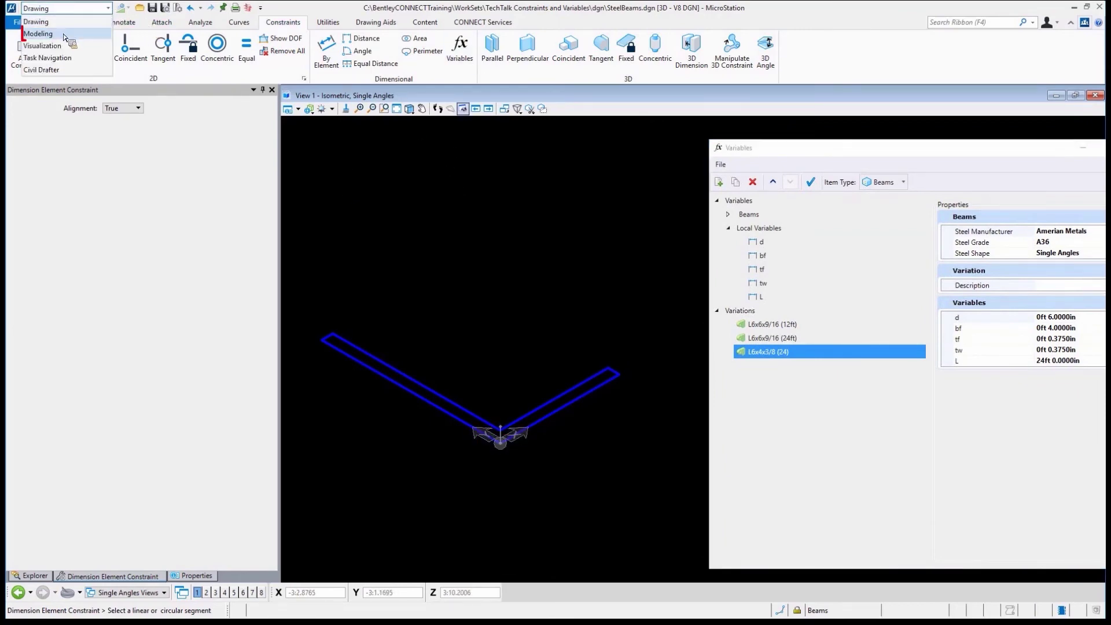
{"action": "left_click", "coordinate": [66, 37]}
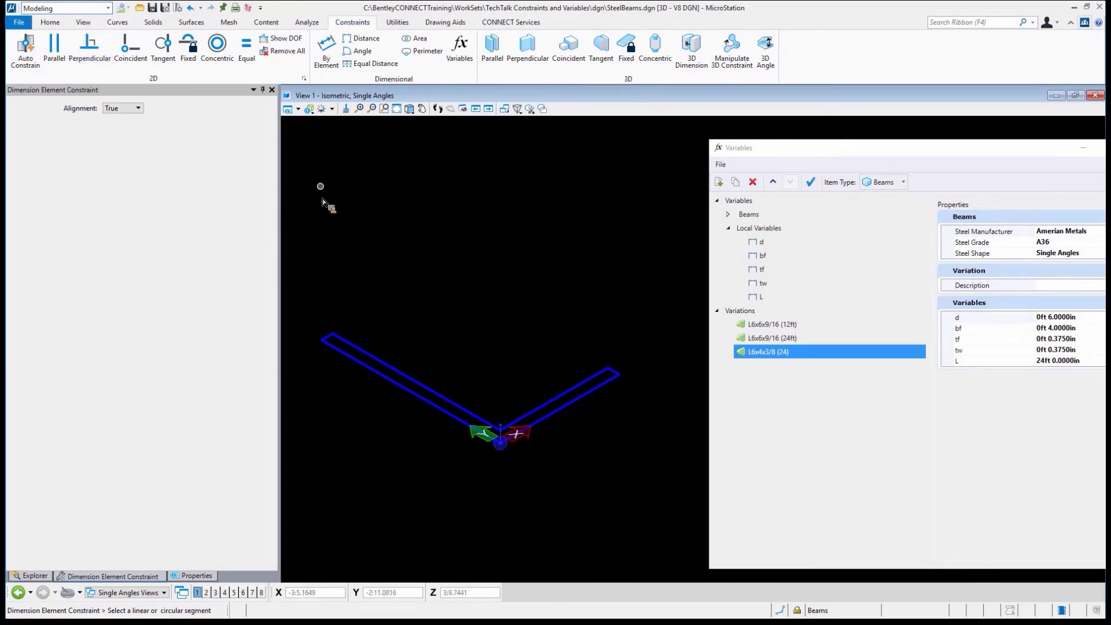
- Extrude the angle profile into a parametric solid with its distance driven by the local variable L
{"action": "left_click", "coordinate": [154, 23]}
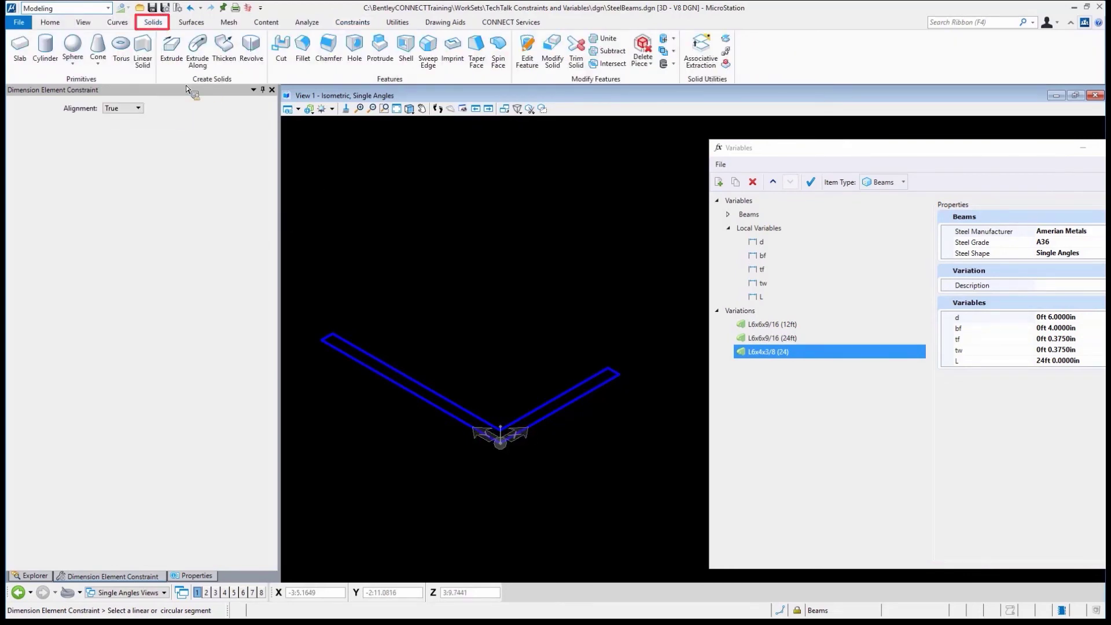
{"action": "left_click", "coordinate": [172, 47]}
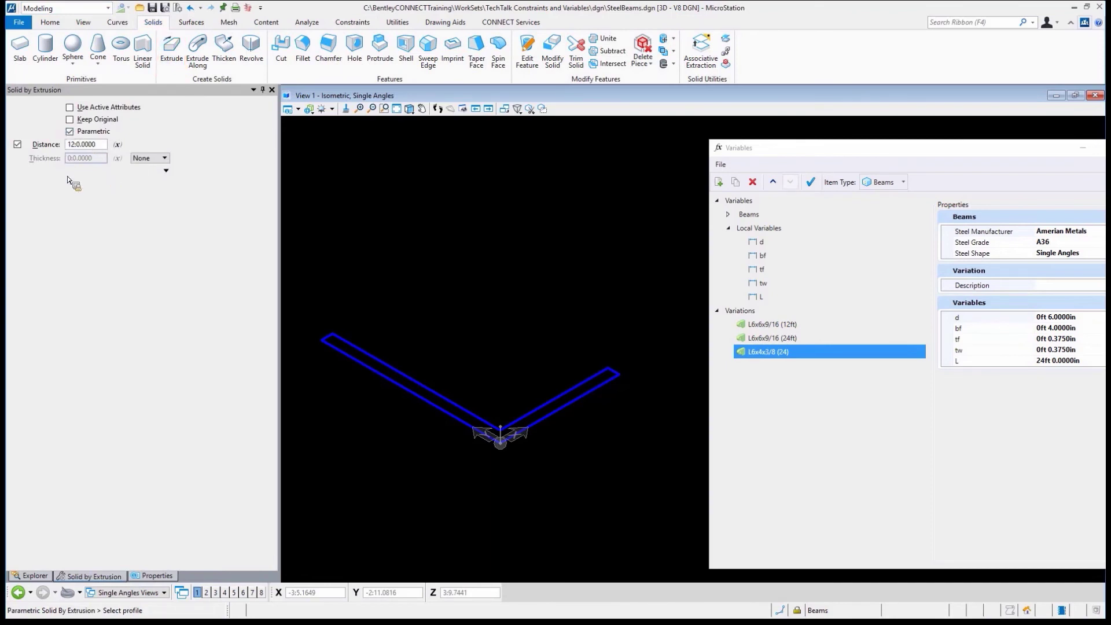
{"action": "left_click", "coordinate": [118, 145]}
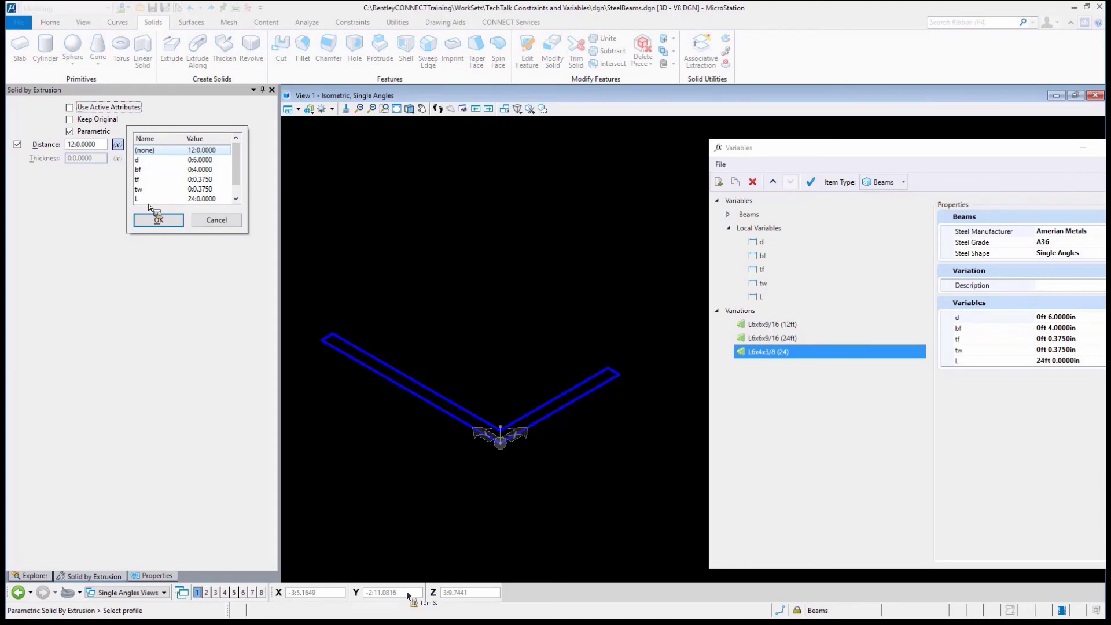
{"action": "left_click", "coordinate": [202, 203]}
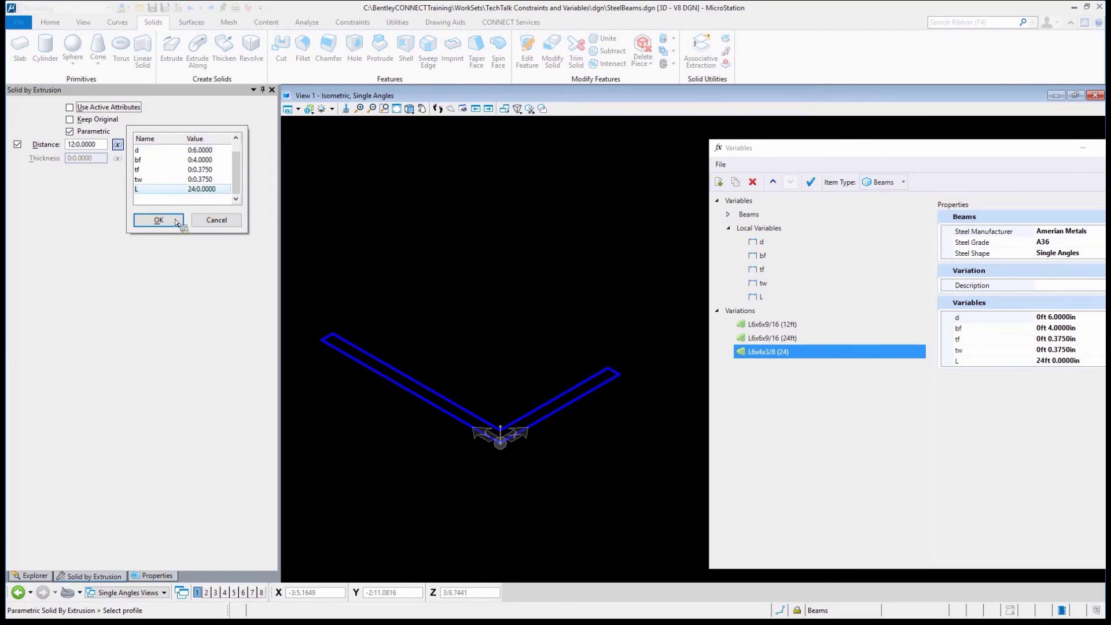
{"action": "left_click", "coordinate": [158, 221]}
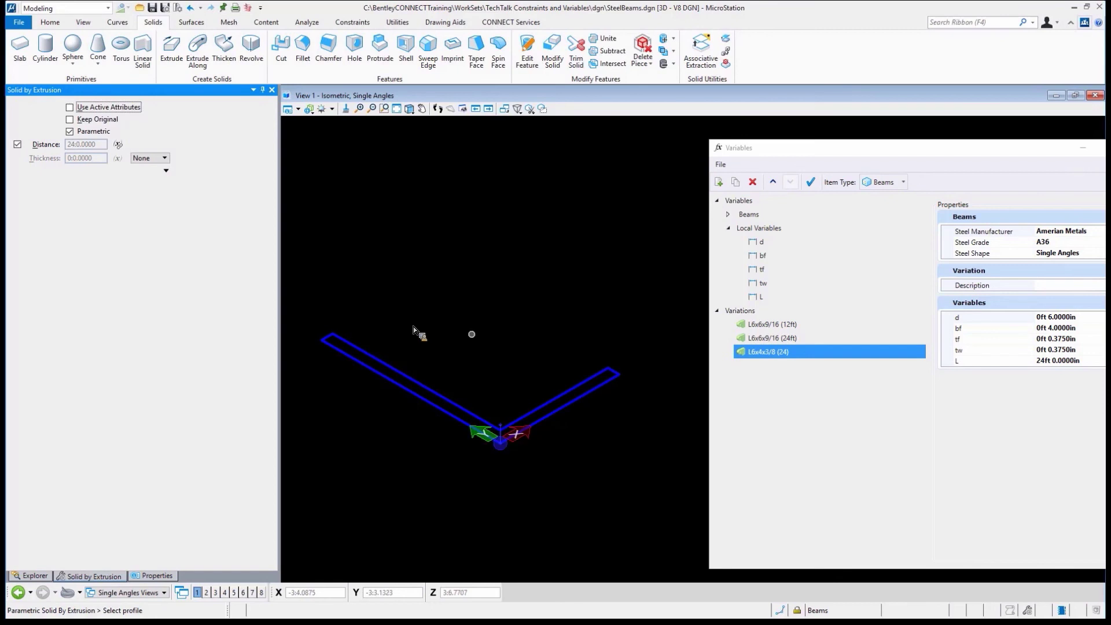
{"action": "left_click", "coordinate": [498, 427]}
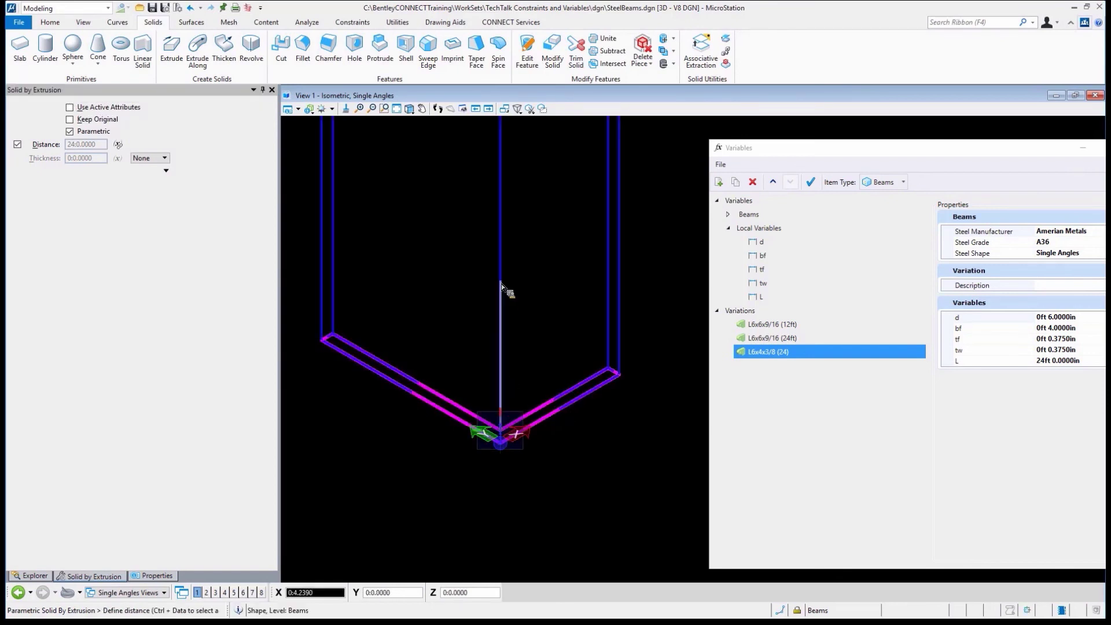
{"action": "left_click", "coordinate": [490, 462]}
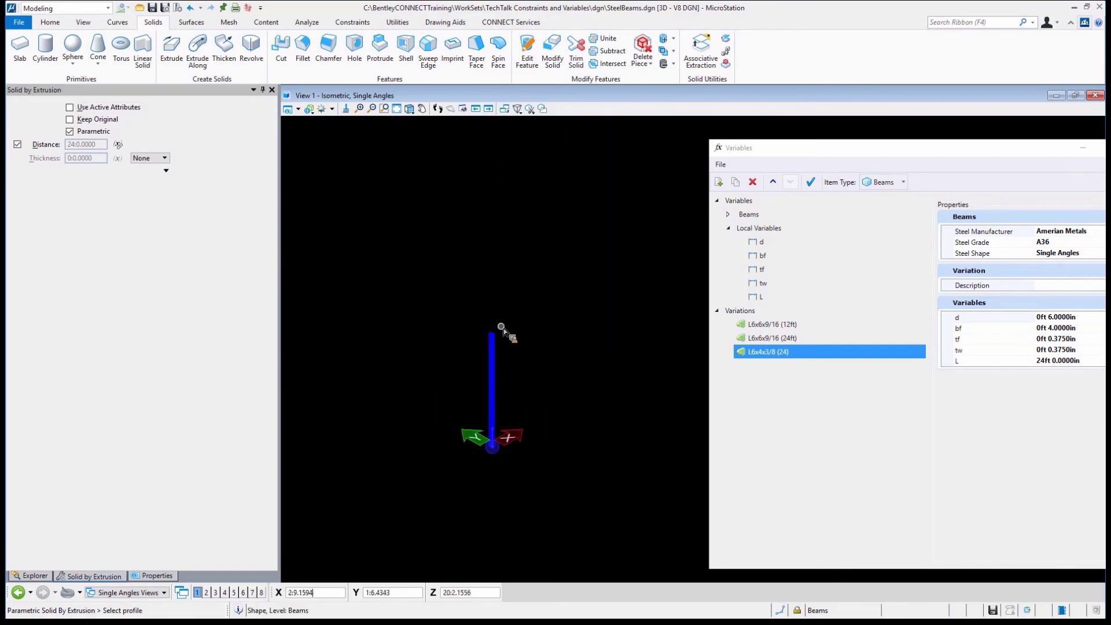
- Apply the L6x6x9/16 (12ft) variation to the extruded angle
{"action": "scroll", "coordinate": [471, 361], "scroll_direction": "up", "scroll_amount": 4}
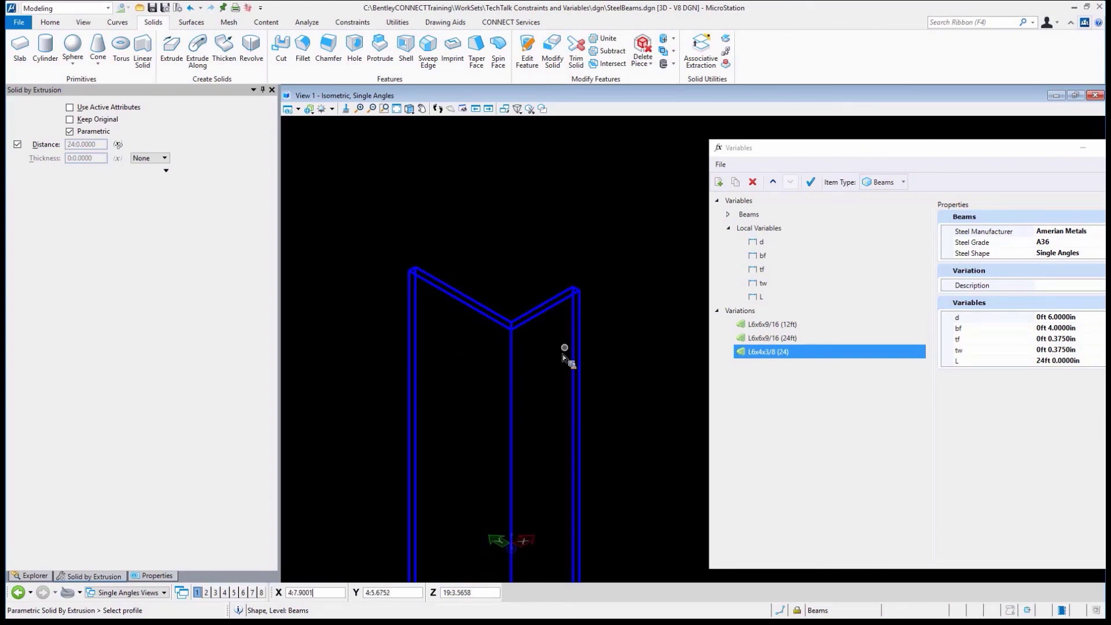
{"action": "left_click_drag", "start_coordinate": [810, 148], "coordinate": [719, 128]}
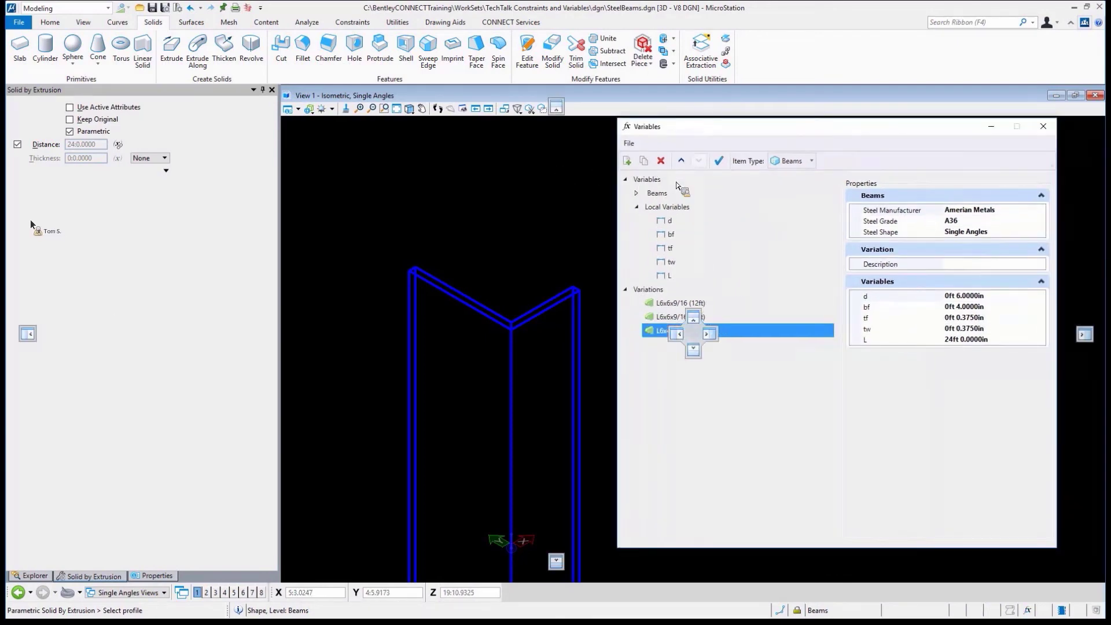
{"action": "left_click", "coordinate": [704, 305]}
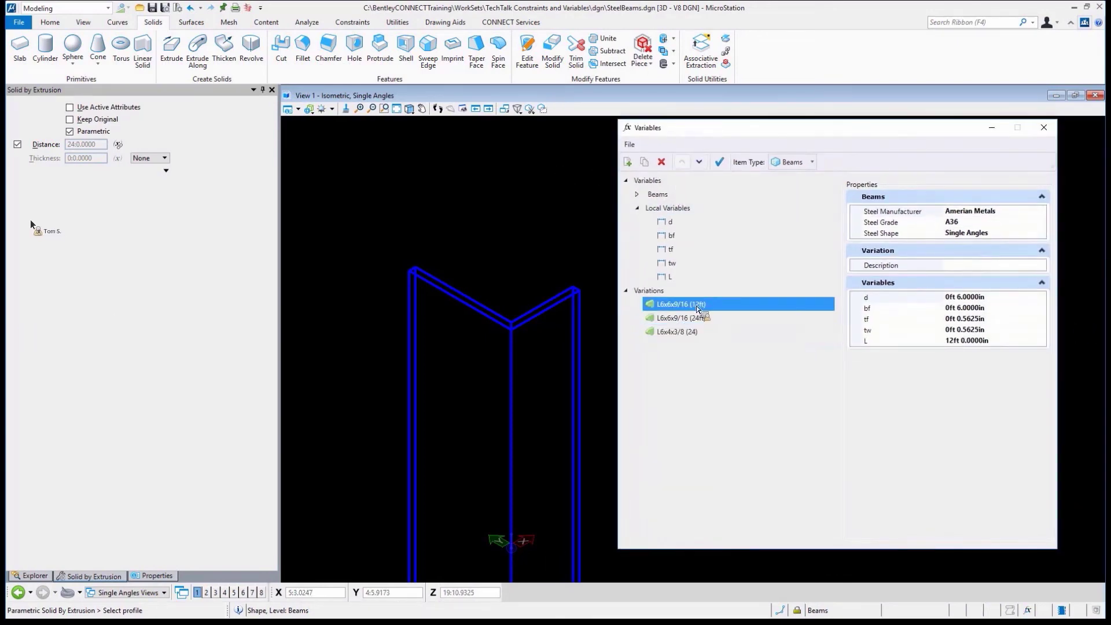
{"action": "left_click", "coordinate": [722, 167]}
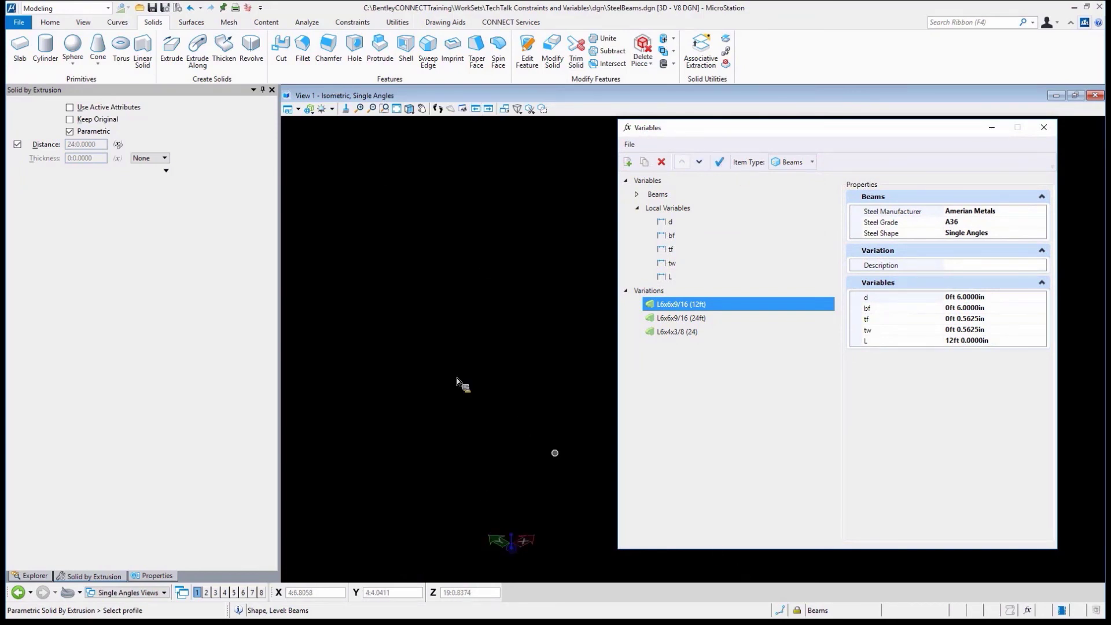
{"action": "middle_click_drag", "start_coordinate": [456, 377], "coordinate": [405, 389]}
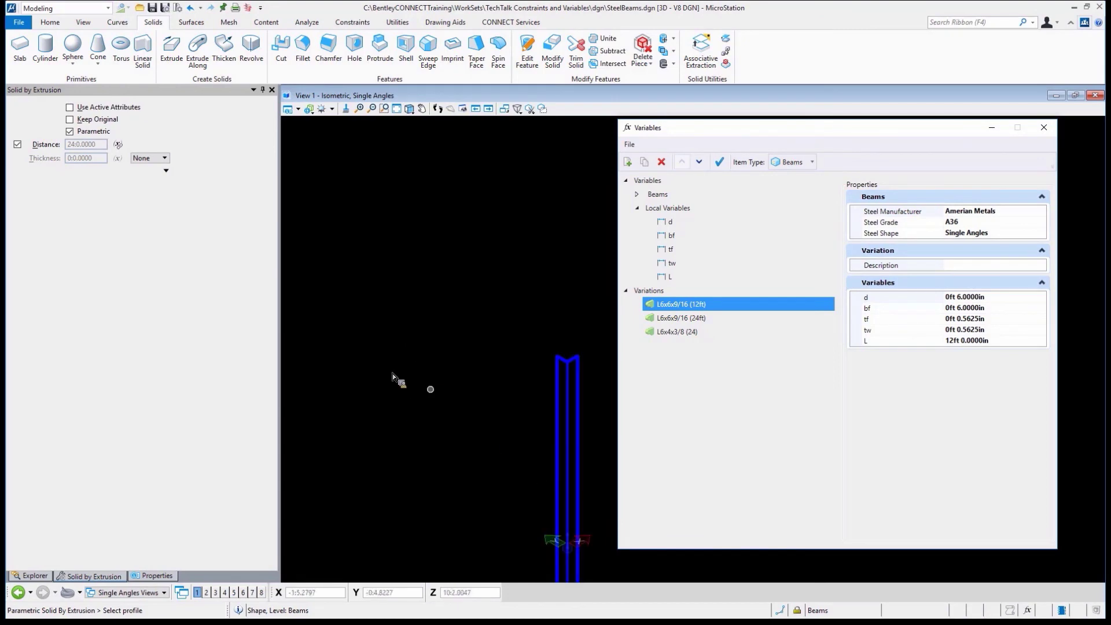
- Apply the L6x6x9/16 (24ft) variation to the extruded angle, followed by L6x4x3/8 (24)
{"action": "left_click", "coordinate": [705, 318]}
{"action": "left_click", "coordinate": [719, 162]}
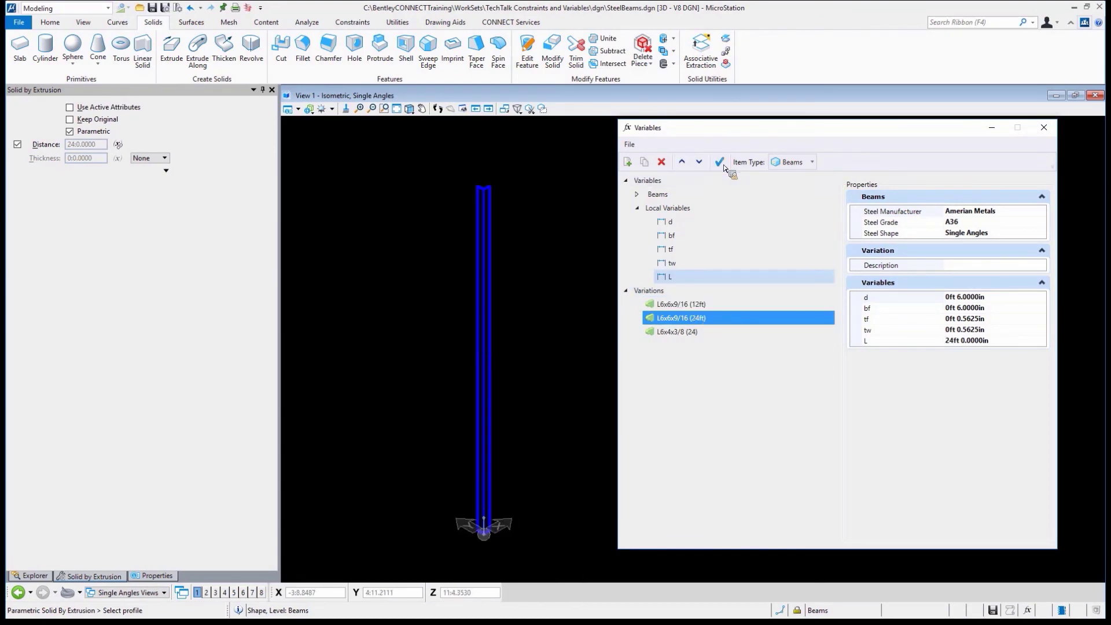
{"action": "left_click", "coordinate": [706, 335]}
{"action": "scroll", "coordinate": [491, 176], "scroll_direction": "up", "scroll_amount": 4}
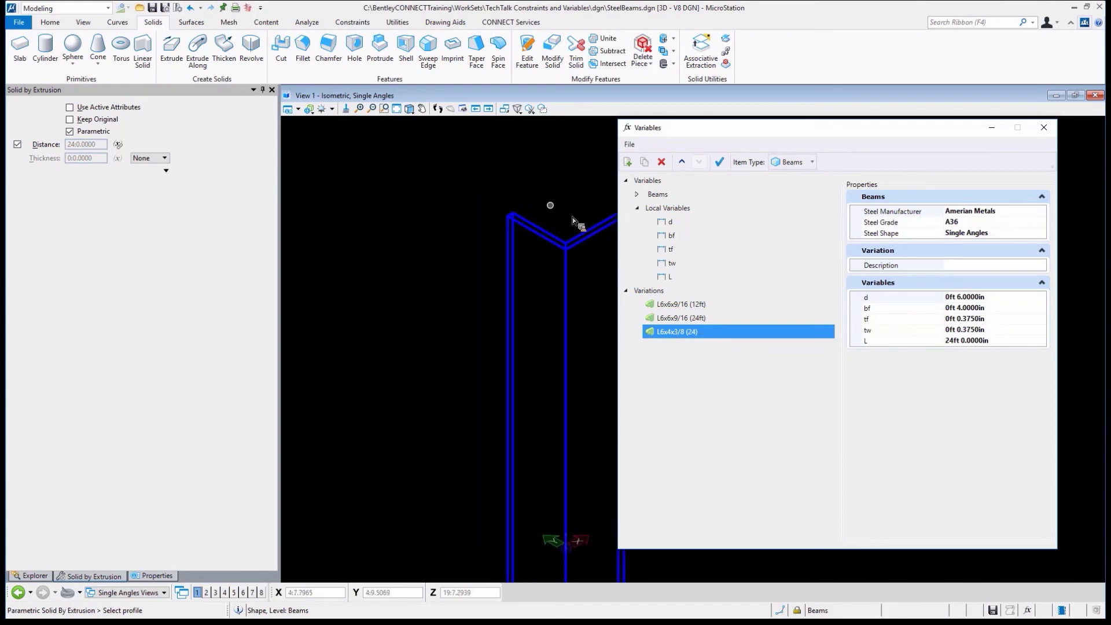
{"action": "scroll", "coordinate": [572, 217], "scroll_direction": "up", "scroll_amount": 2}
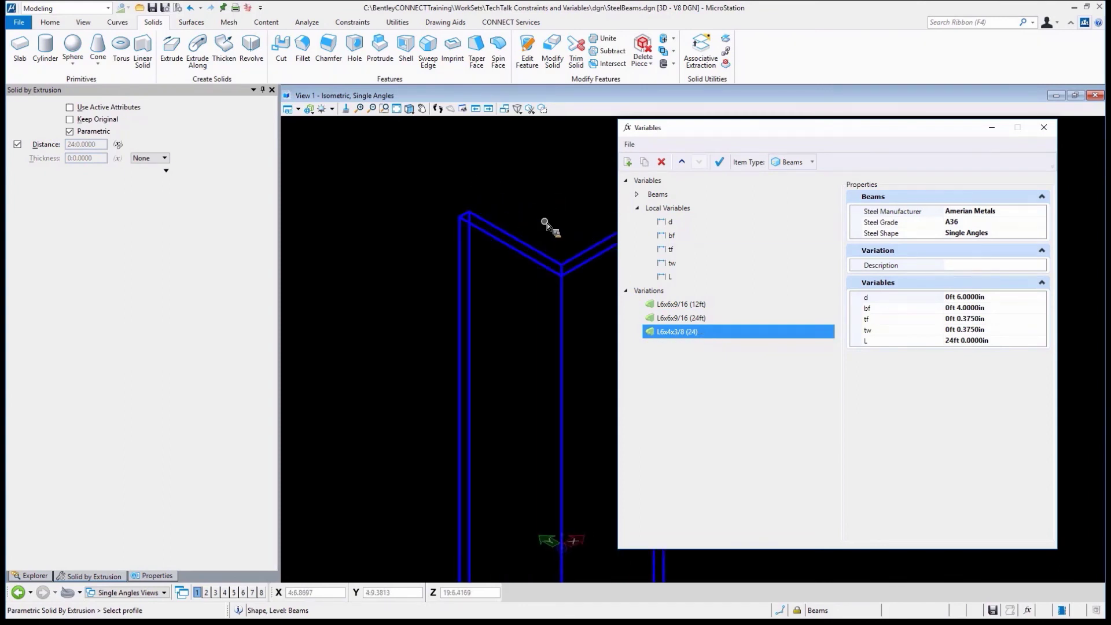
{"action": "left_click", "coordinate": [719, 162]}
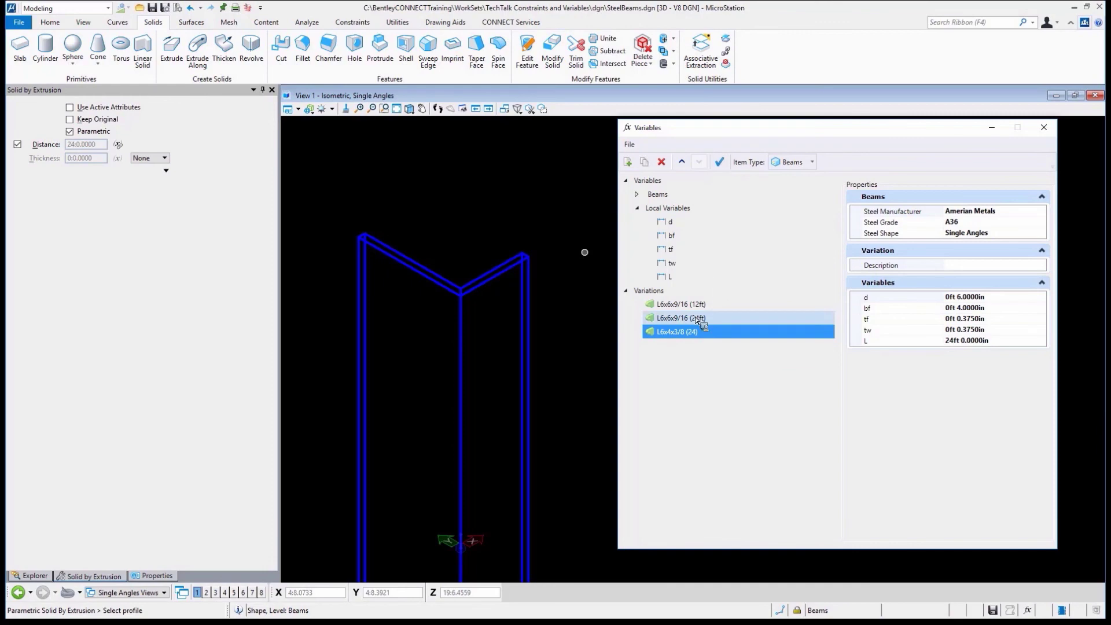
- Return the extruded angle to L6x6x9/16 (24ft), apply L6x6x9/16 (12ft), and move the Variables dialog off the solid
{"action": "left_click", "coordinate": [700, 318]}
{"action": "left_click", "coordinate": [719, 162]}
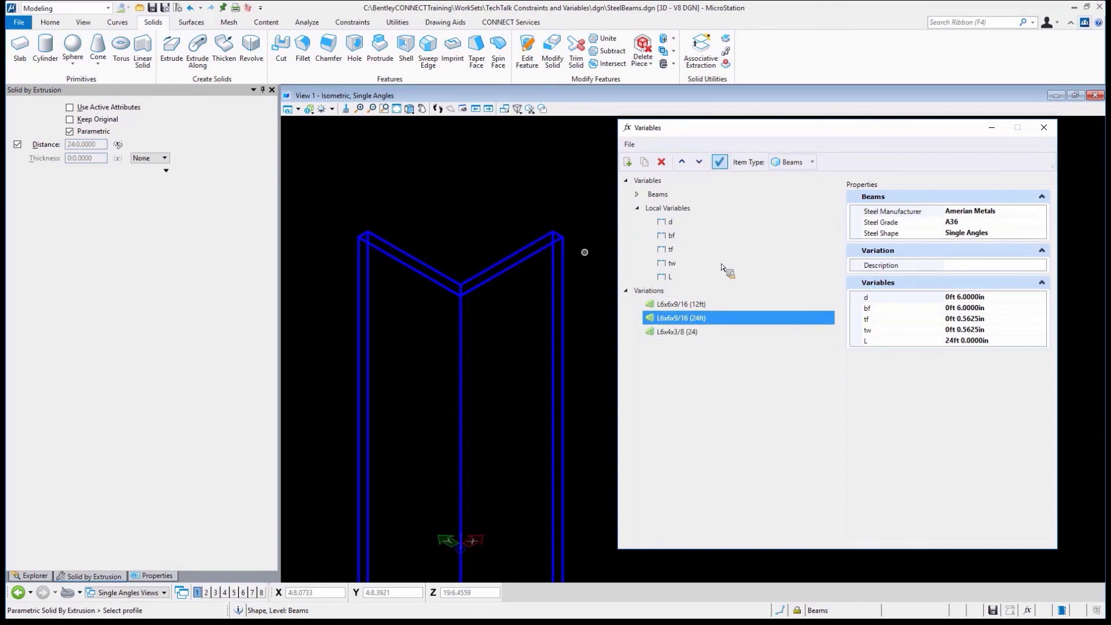
{"action": "left_click", "coordinate": [708, 306]}
{"action": "left_click", "coordinate": [720, 162]}
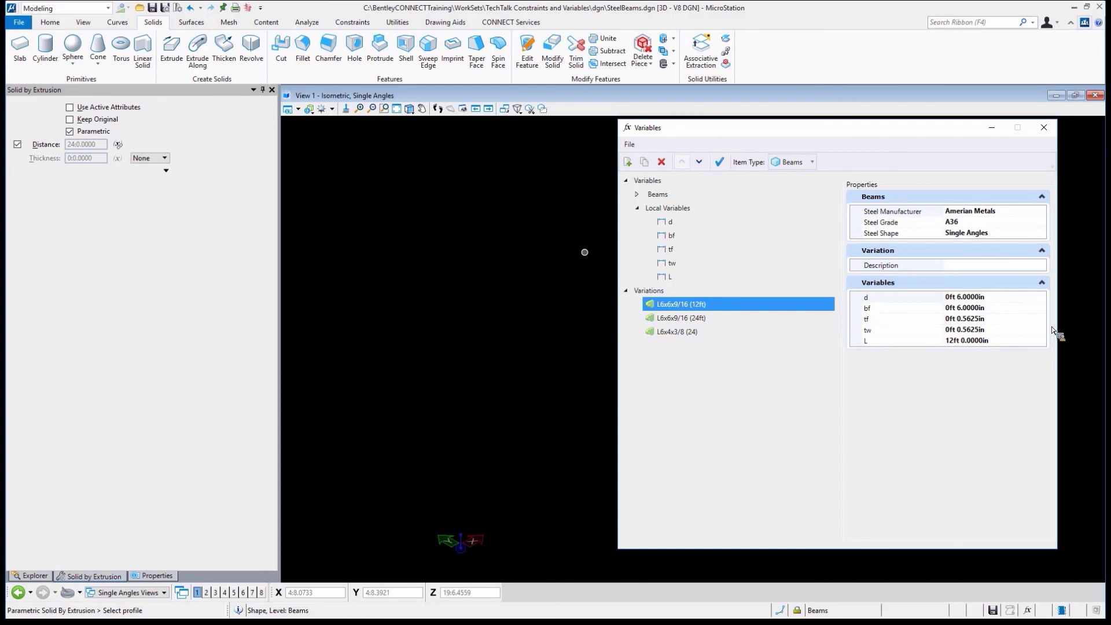
{"action": "left_click", "coordinate": [396, 109]}
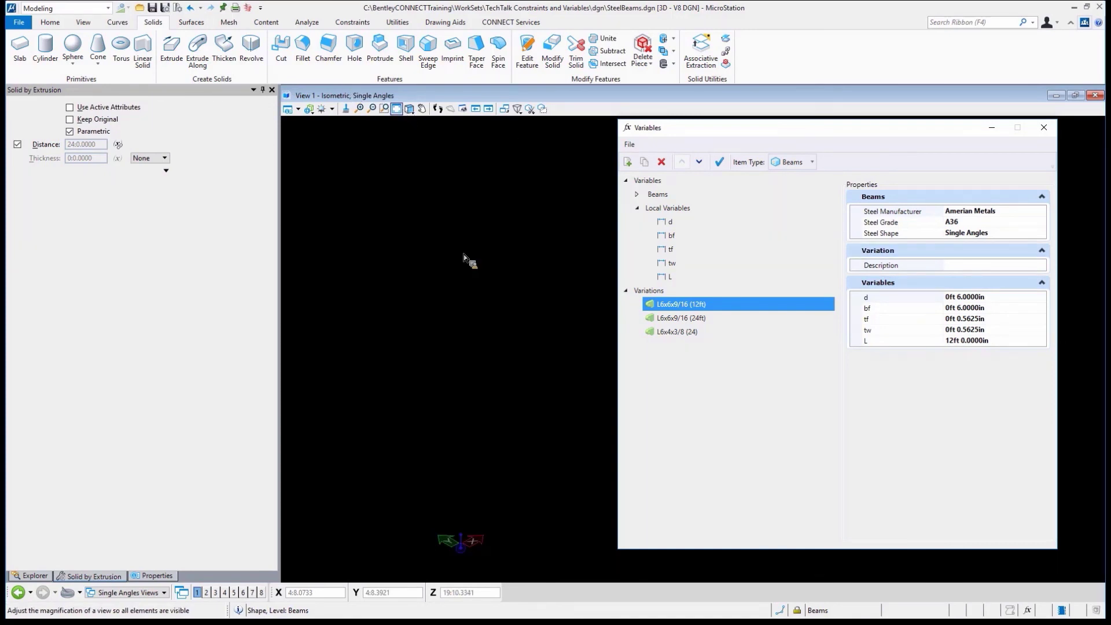
{"action": "left_click_drag", "start_coordinate": [671, 131], "coordinate": [296, 110]}
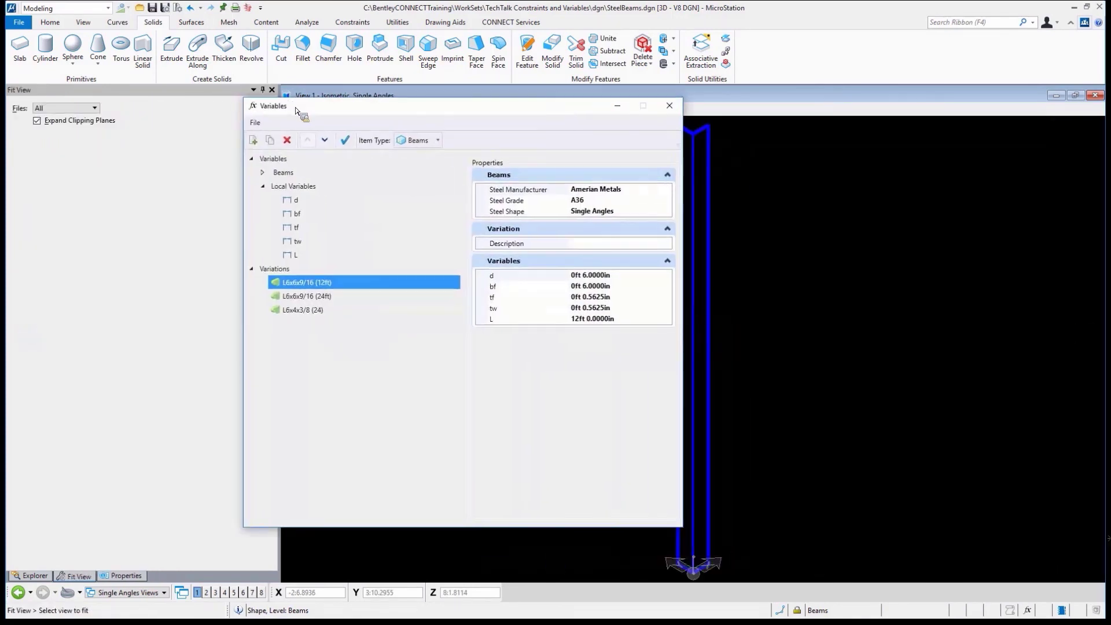